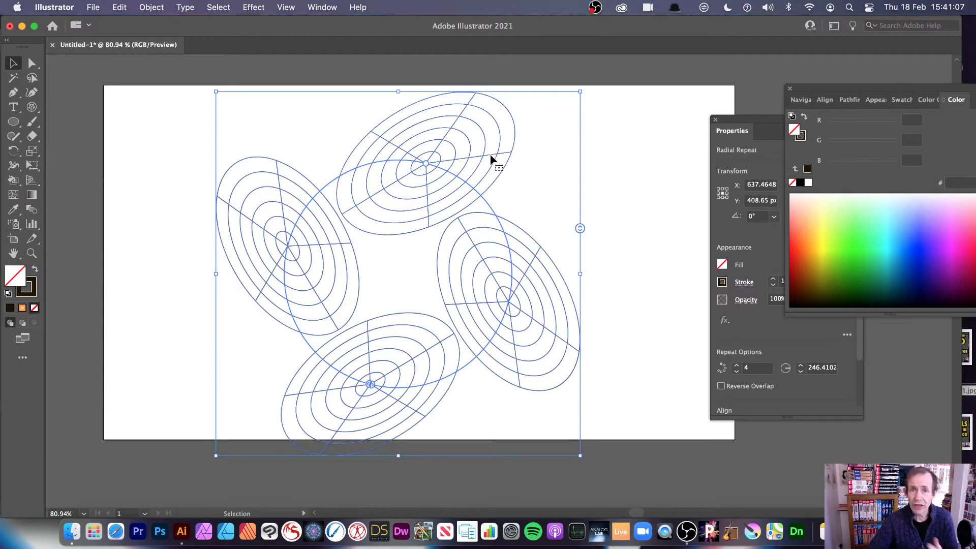
Increase the radial repeat of oval grids to 9 instances and delete the whole repeat from the artboard.
left_click_drag(580, 228, 579, 193)
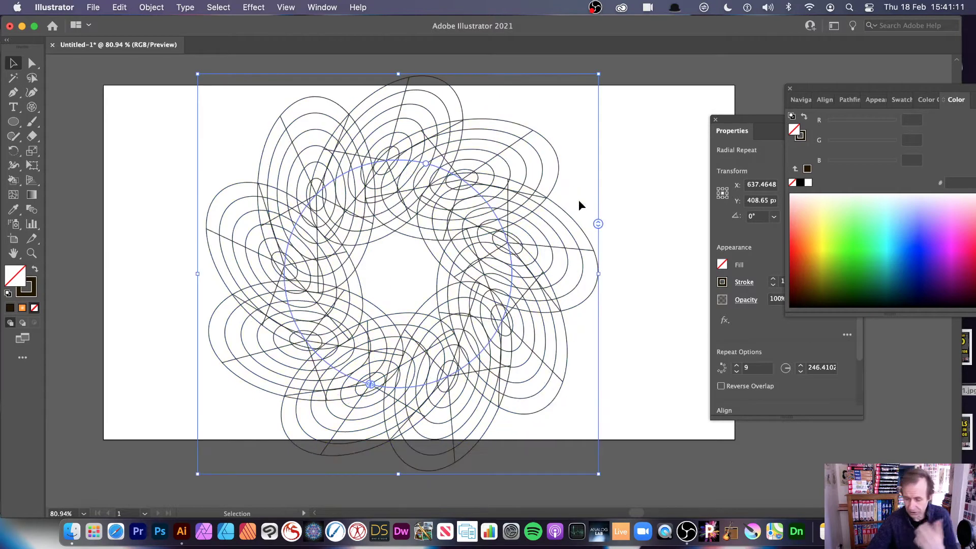
key("Delete")
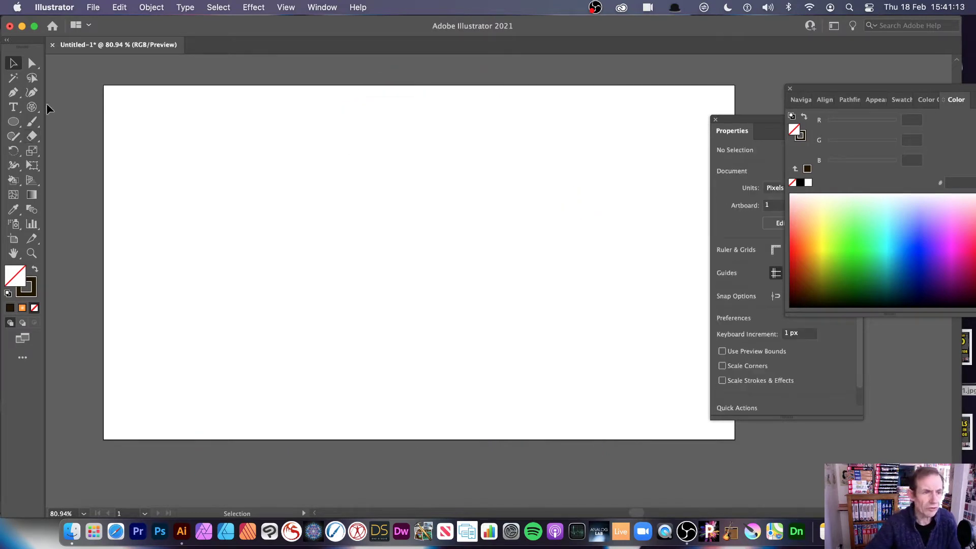
Draw a circular polar grid about 428 by 424 px in the middle of the artboard.
left_click(32, 108)
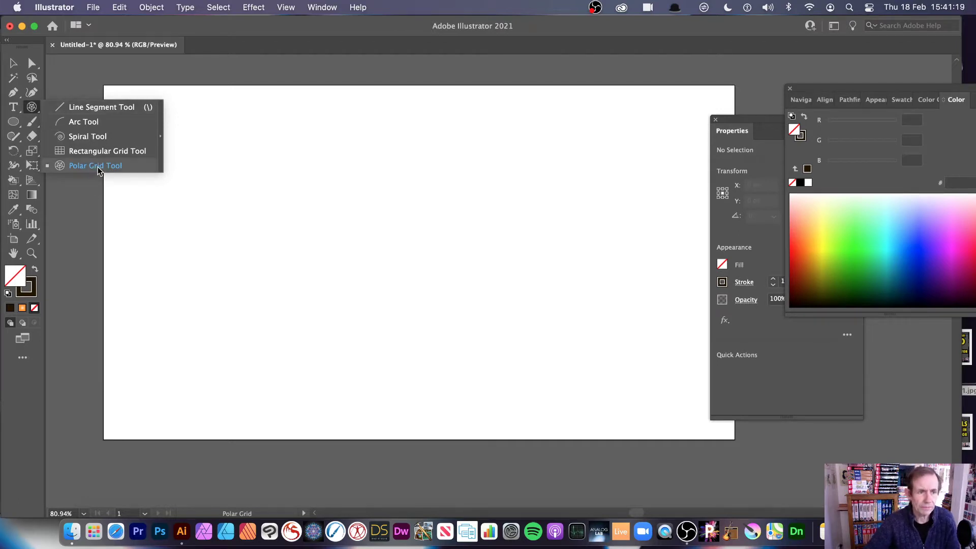
left_click(87, 166)
left_click_drag(319, 175, 517, 372)
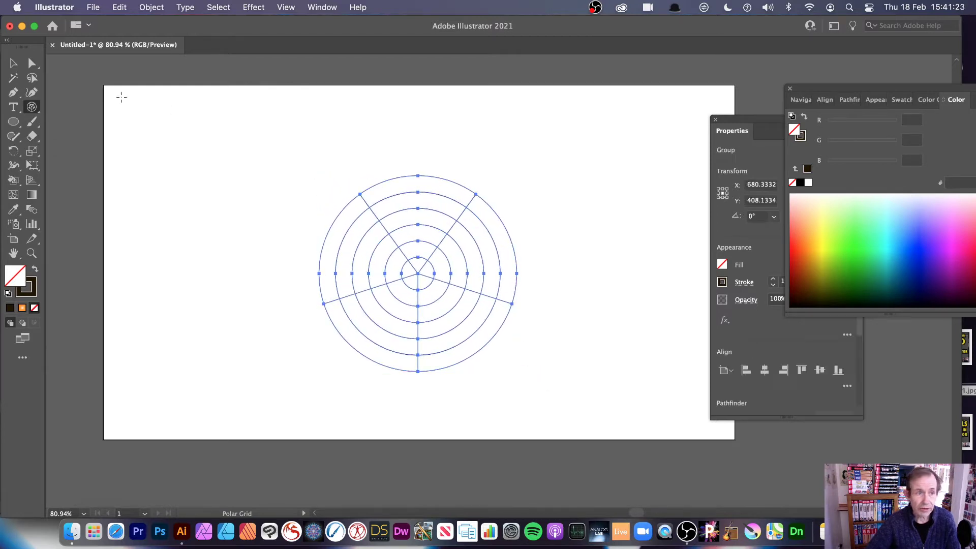
double_click(33, 109)
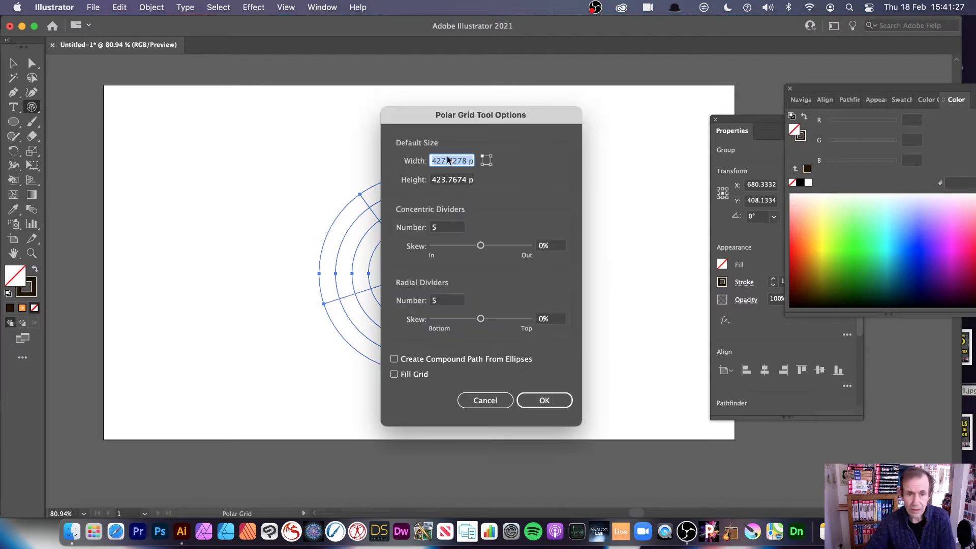
left_click_drag(462, 123, 213, 94)
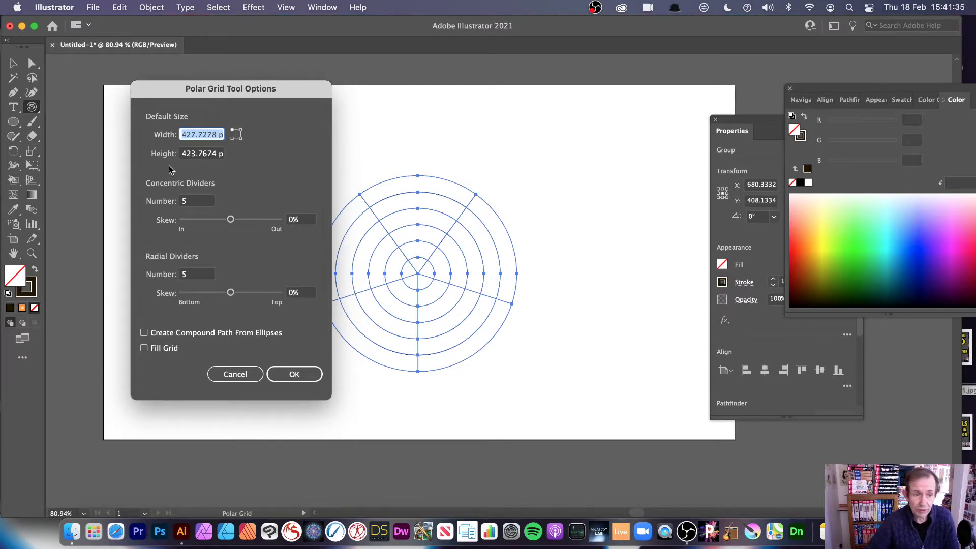
double_click(192, 202)
type("0")
key("Tab")
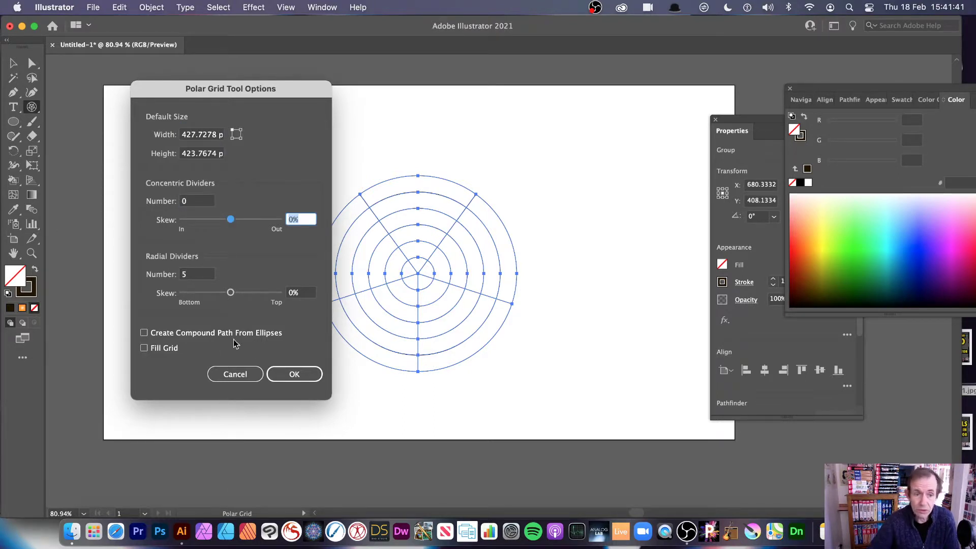
left_click(252, 375)
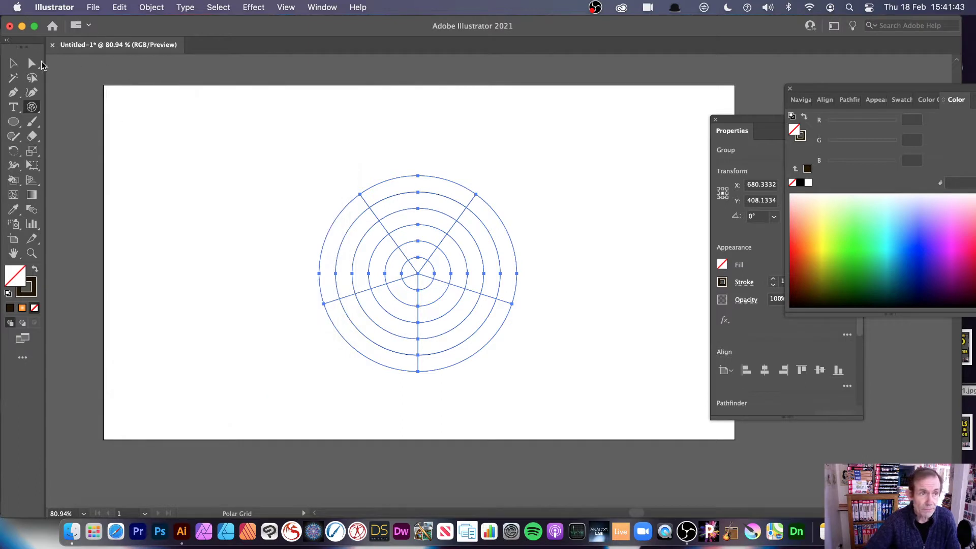
Set the polar grid's stroke weight to 6 pt.
left_click(13, 63)
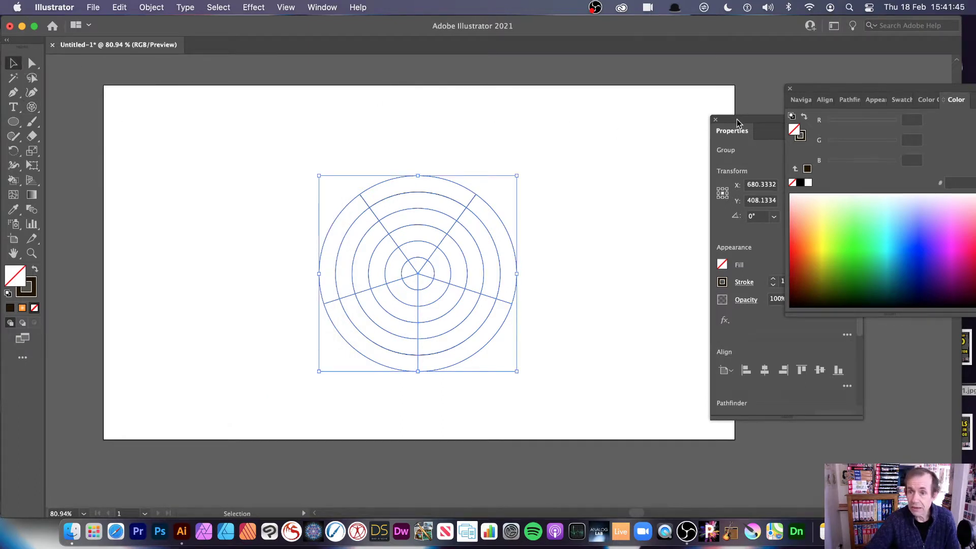
left_click_drag(738, 122, 563, 100)
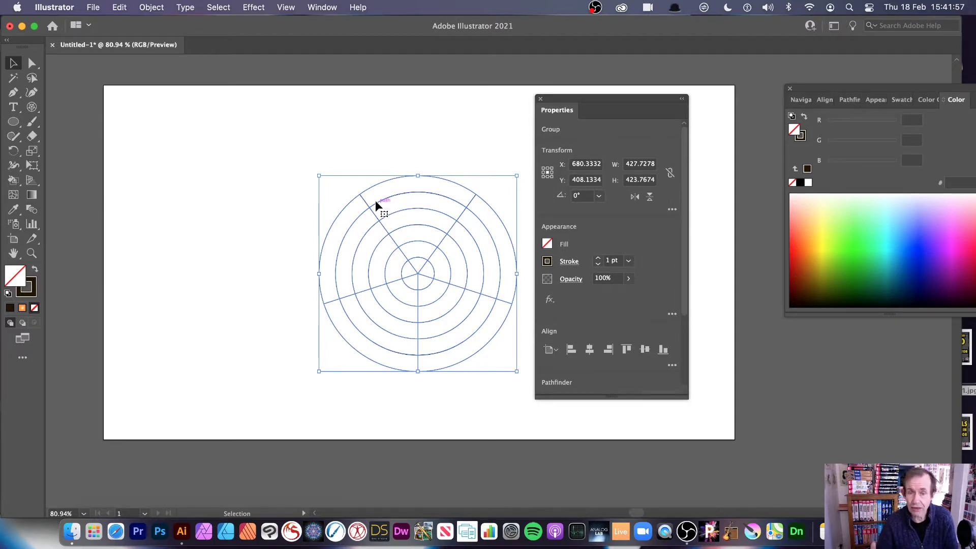
left_click(320, 7)
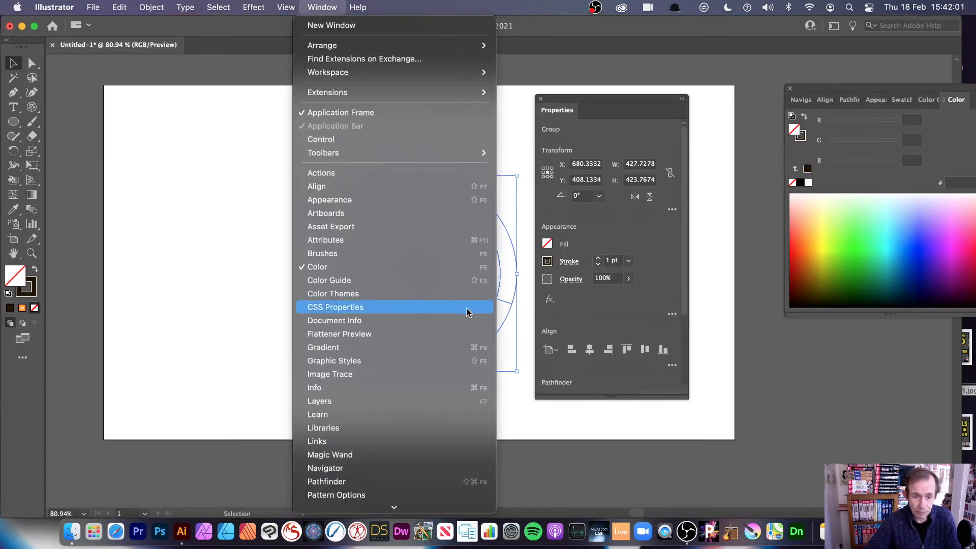
scroll(376, 483, "down", 3)
left_click(730, 278)
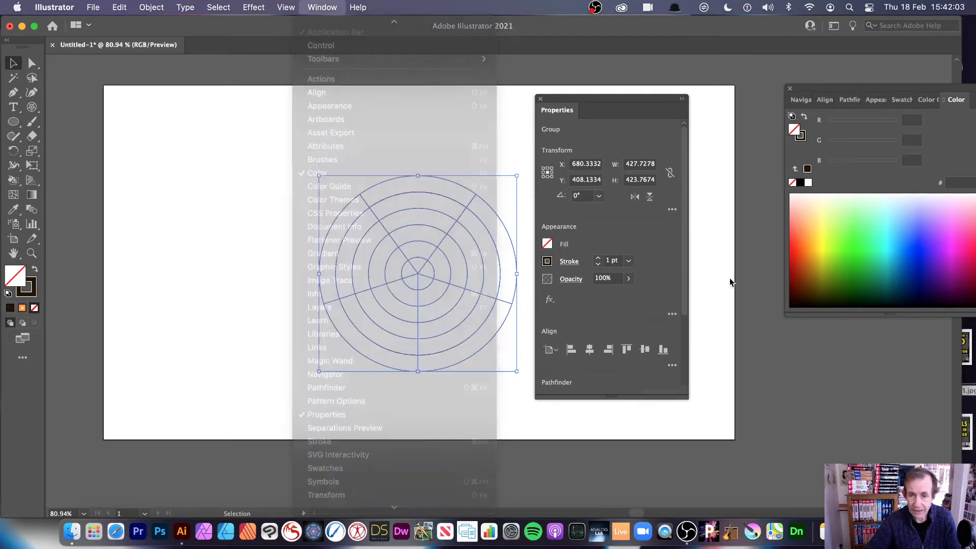
left_click(629, 260)
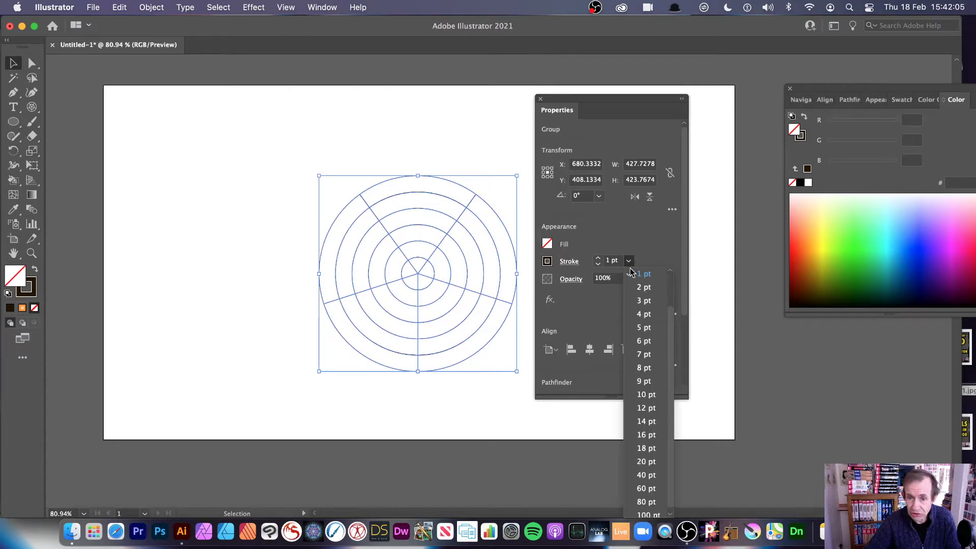
left_click(648, 341)
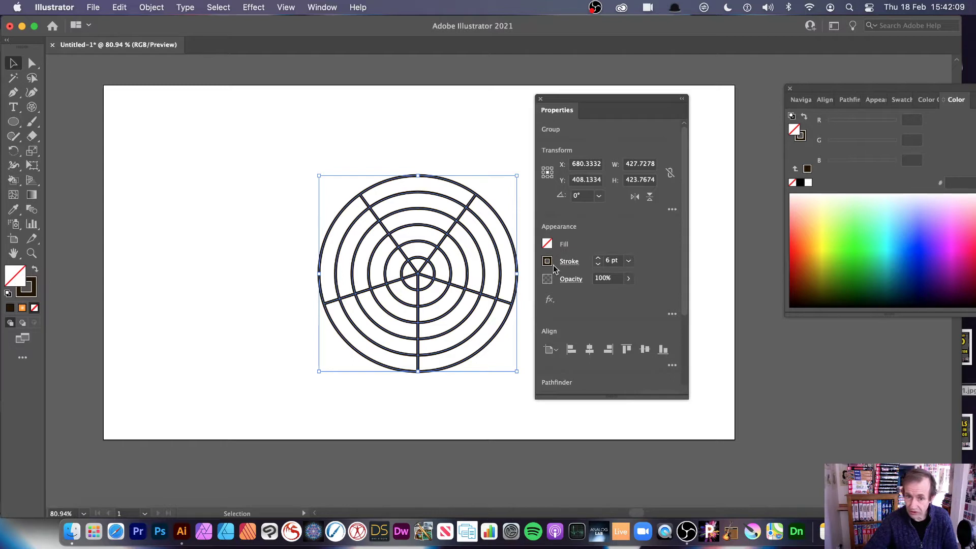
Try the one-ended tapered width profile on the polar grid's stroke and undo it.
left_click(569, 262)
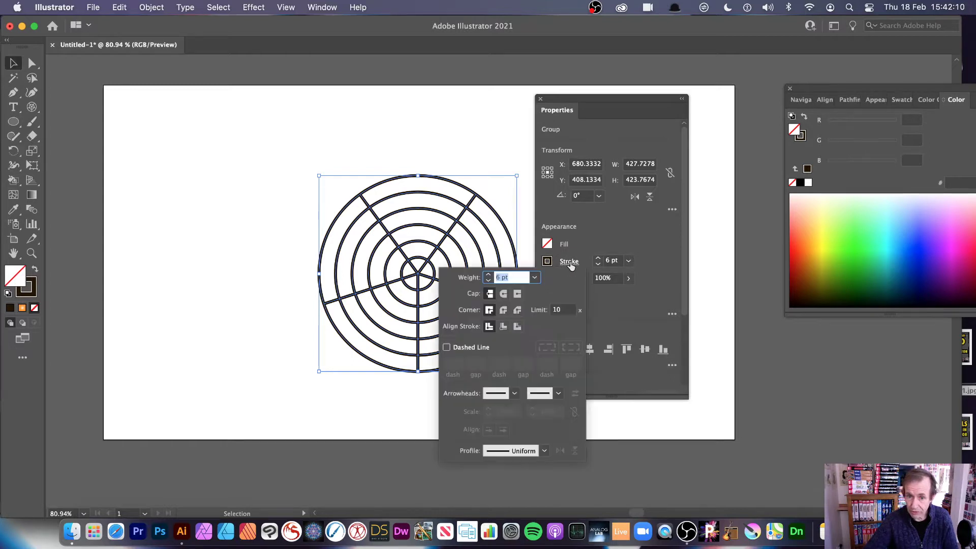
left_click(545, 451)
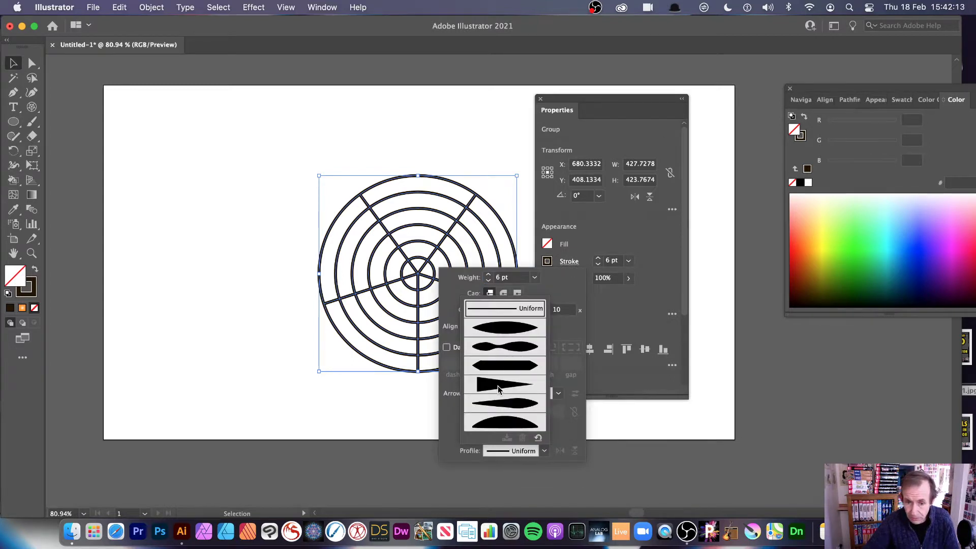
left_click(498, 386)
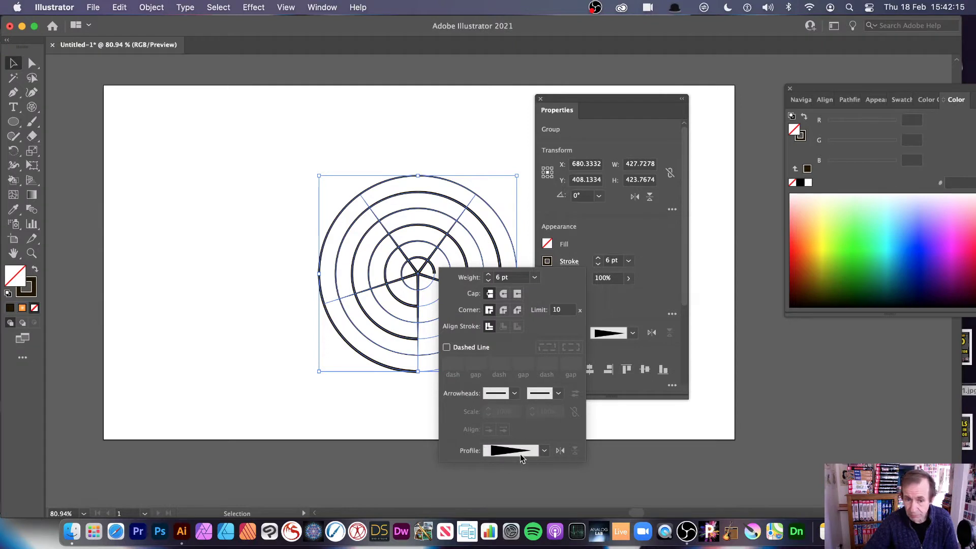
left_click(335, 295)
key("cmd+z")
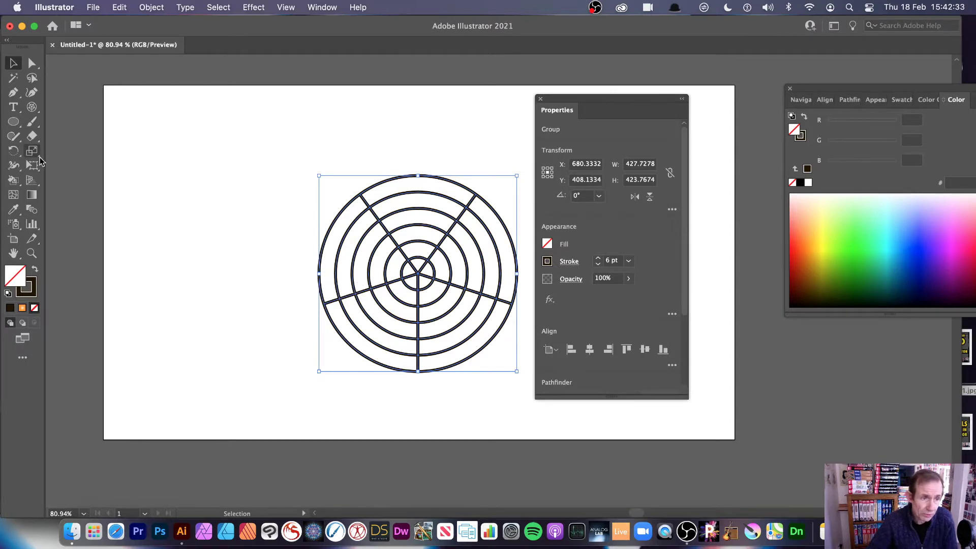
Activate the Live Paint Bucket on the polar grid and choose red (FF0000) as its fill colour.
left_click(11, 181)
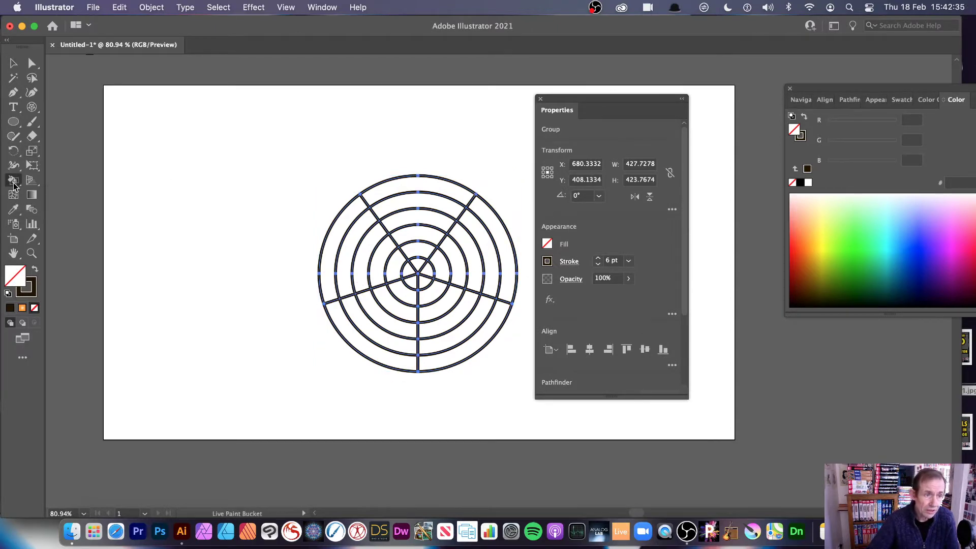
left_click(80, 195)
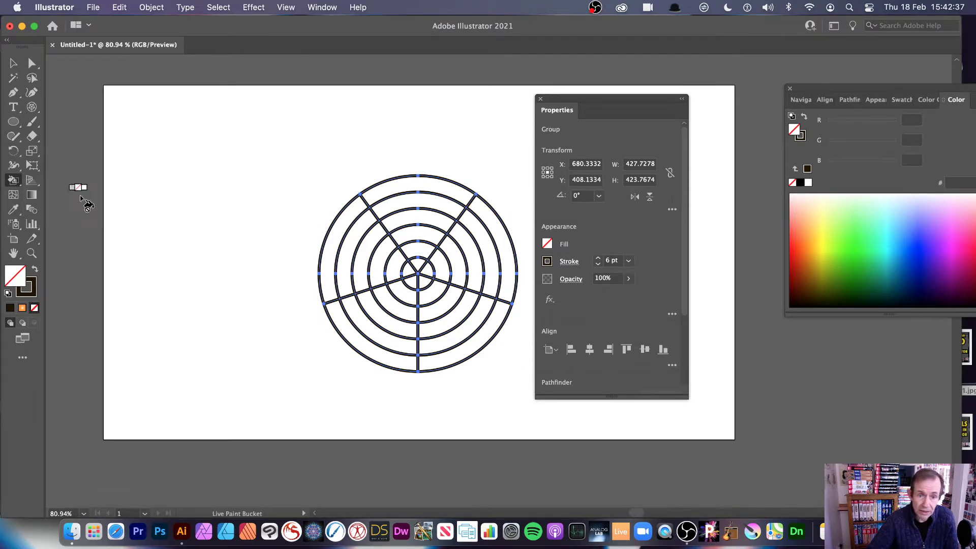
left_click(547, 244)
left_click(448, 287)
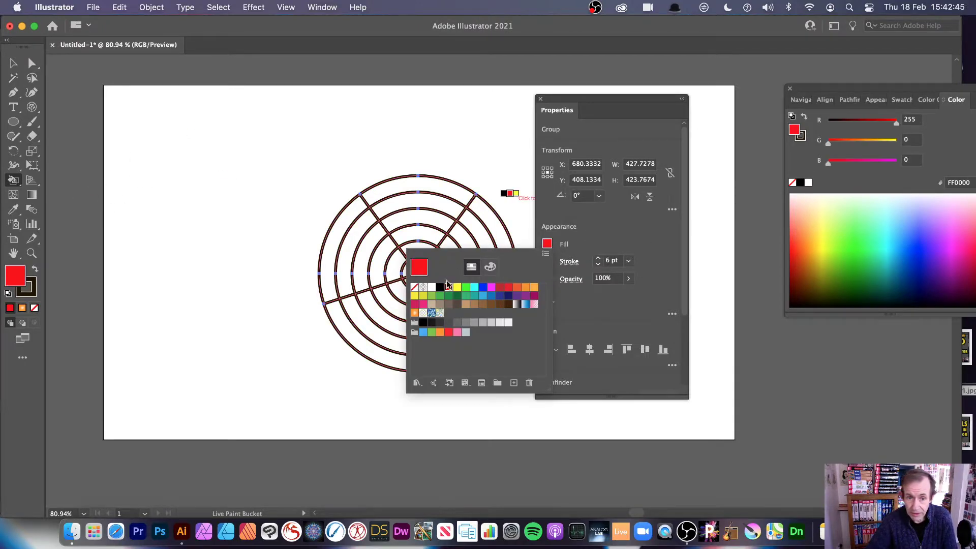
key("Escape")
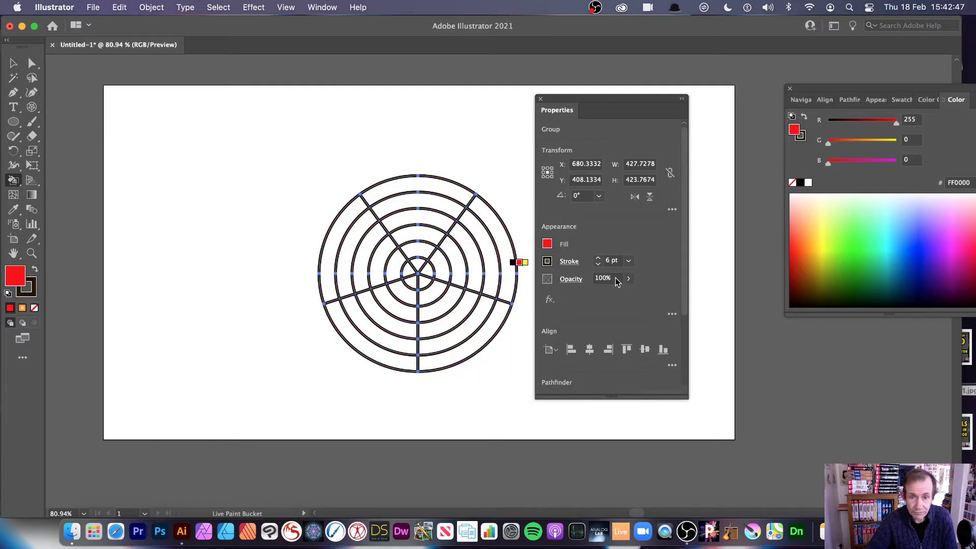
Try filling the whole selected polar grid with red and undo the fill.
left_click(13, 63)
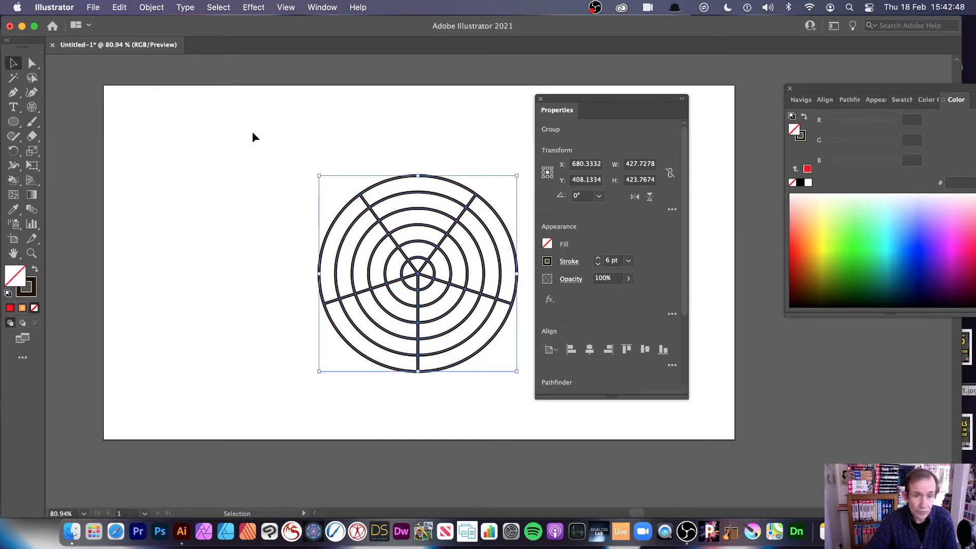
left_click(547, 244)
left_click(448, 288)
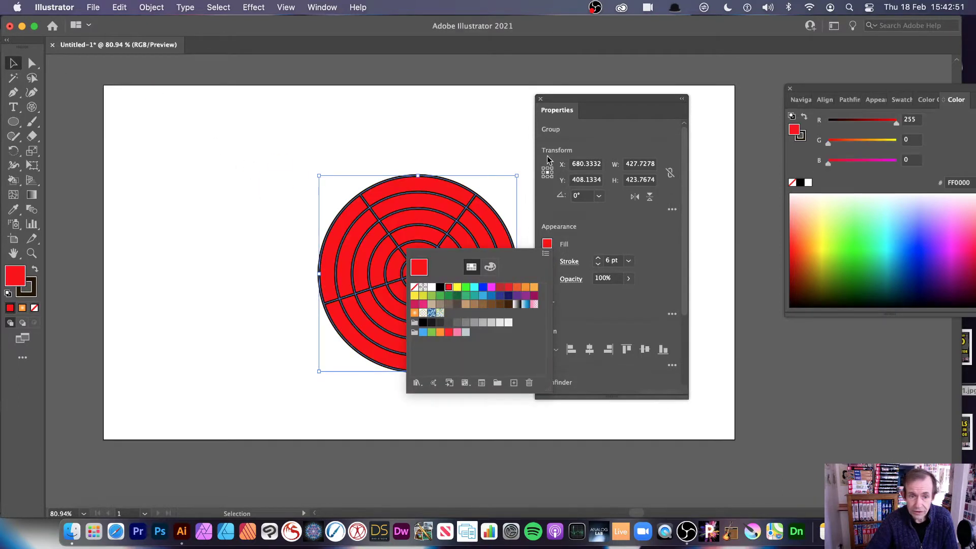
key("Escape")
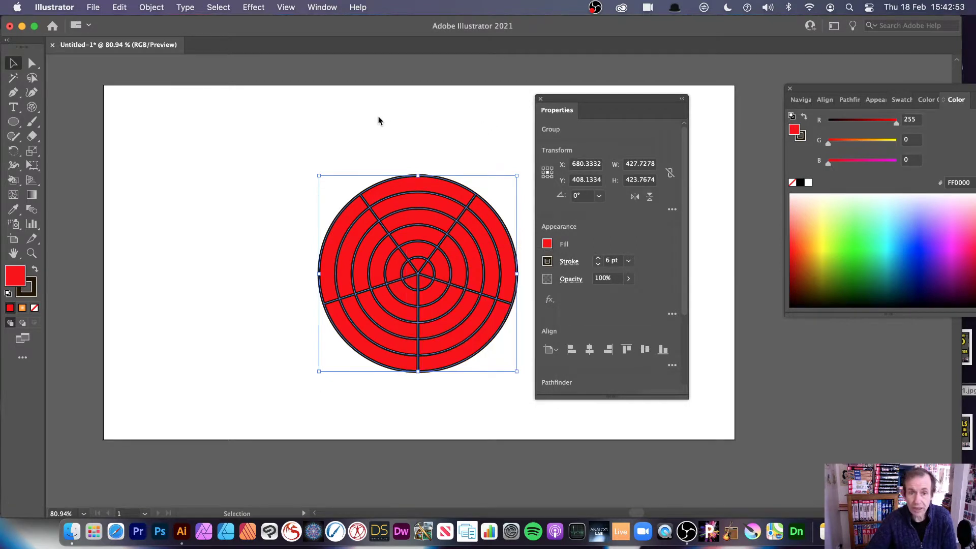
key("super+z")
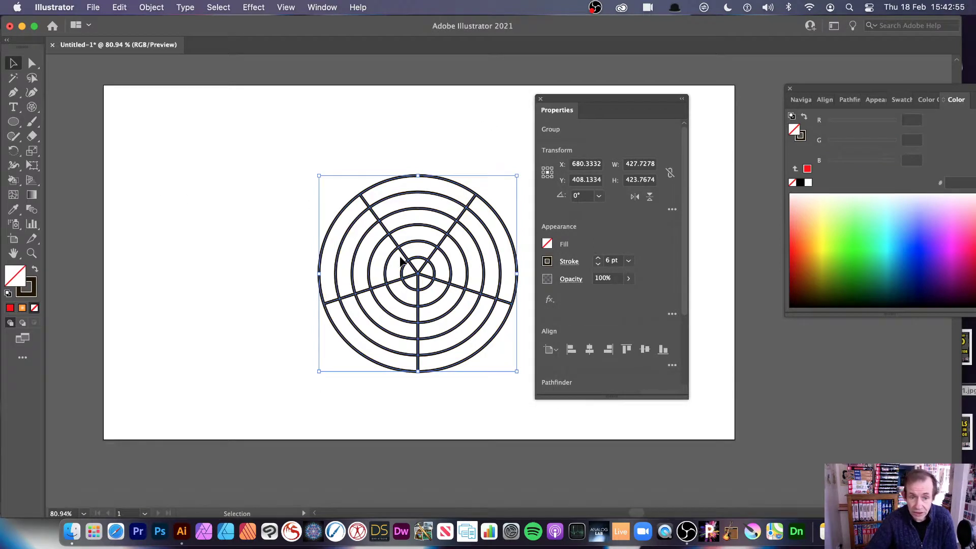
Make the polar grid a Live Paint group and paint a left inner, a right middle and the lower-right outer segment red (FF0000).
left_click(12, 182)
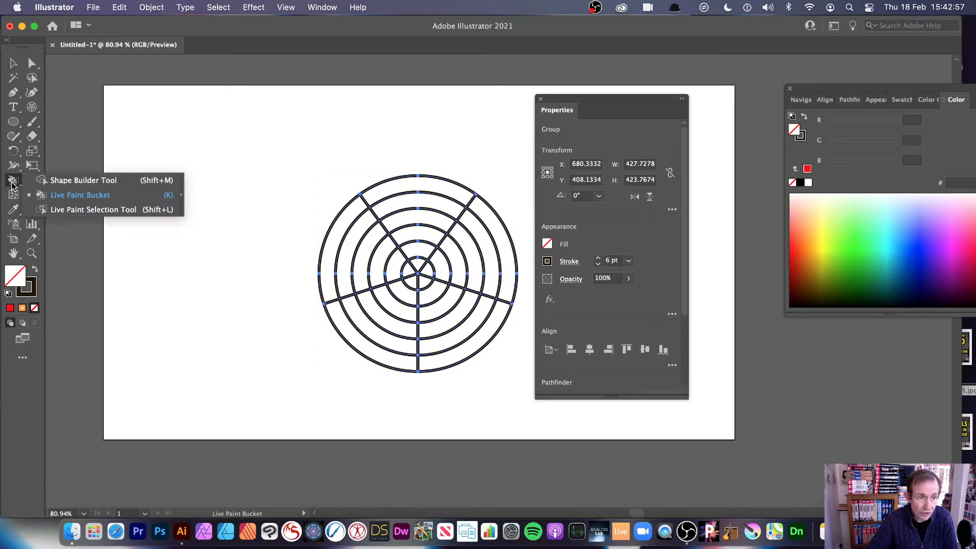
left_click(77, 195)
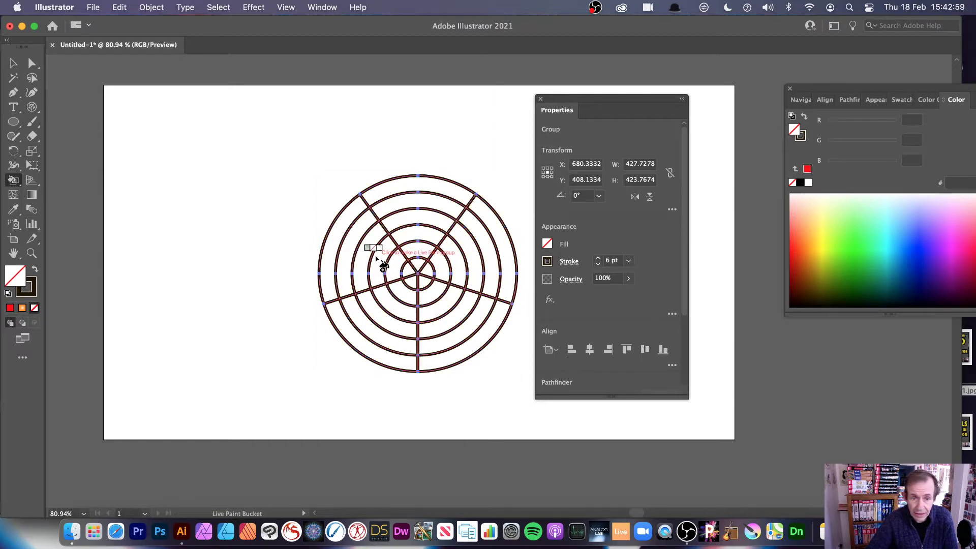
key("Right")
key("Right")
key("Right")
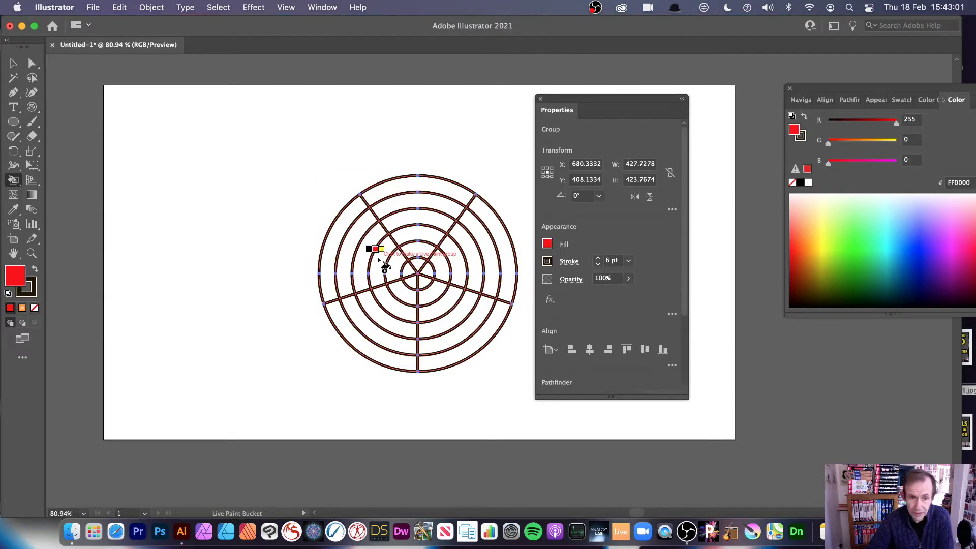
left_click(378, 258)
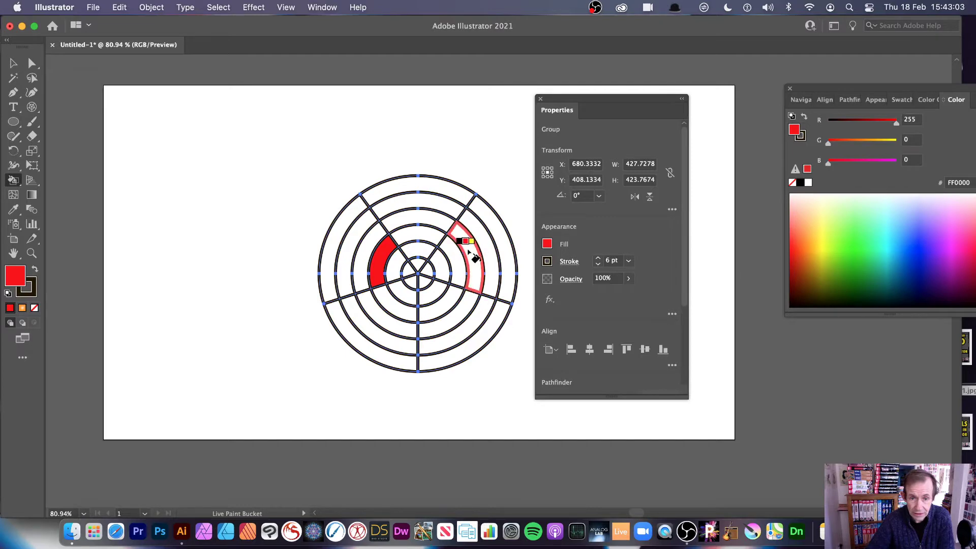
left_click(468, 250)
left_click(468, 351)
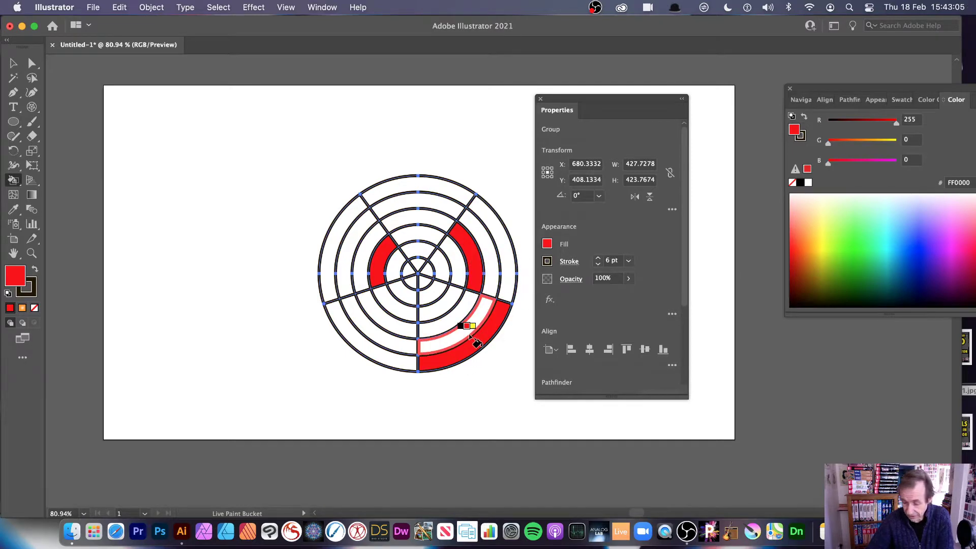
Live Paint the grid's upper middle-ring segment and the outer-ring segments on both sides yellow (FFFF00).
key("Right")
key("Right")
key("Left")
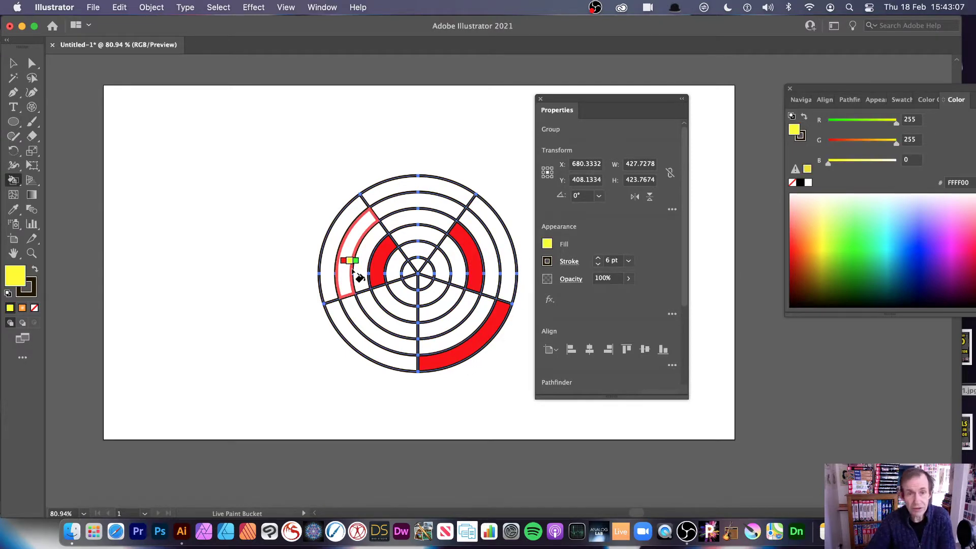
left_click(409, 220)
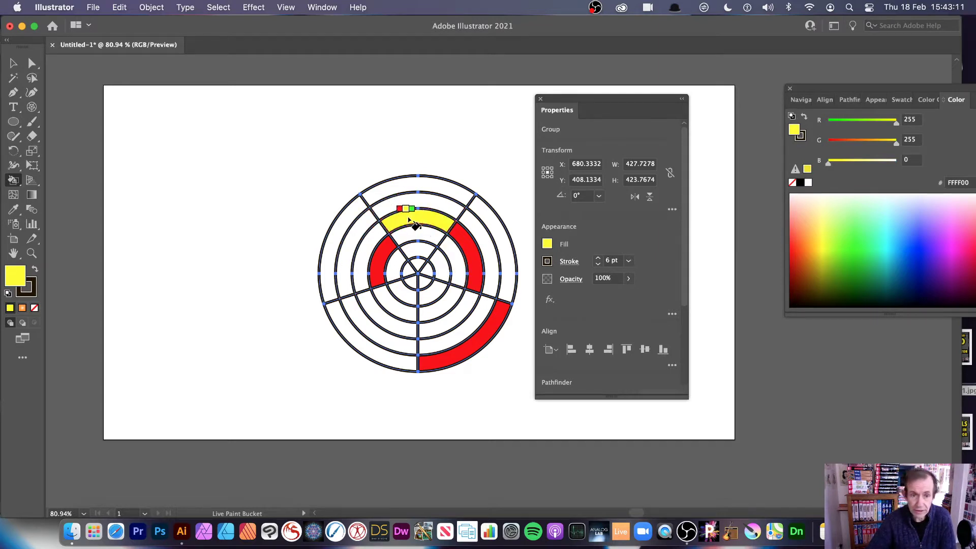
left_click(496, 225)
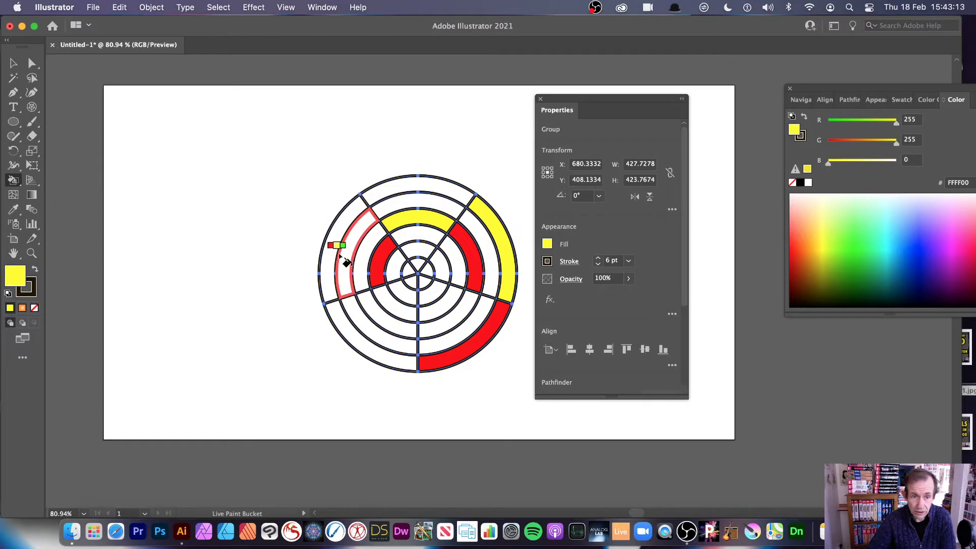
left_click(329, 256)
Live Paint the grid's lower-left middle-ring and outer-ring segments magenta (FF00FF).
key("Right")
key("Right")
key("Right")
key("Right")
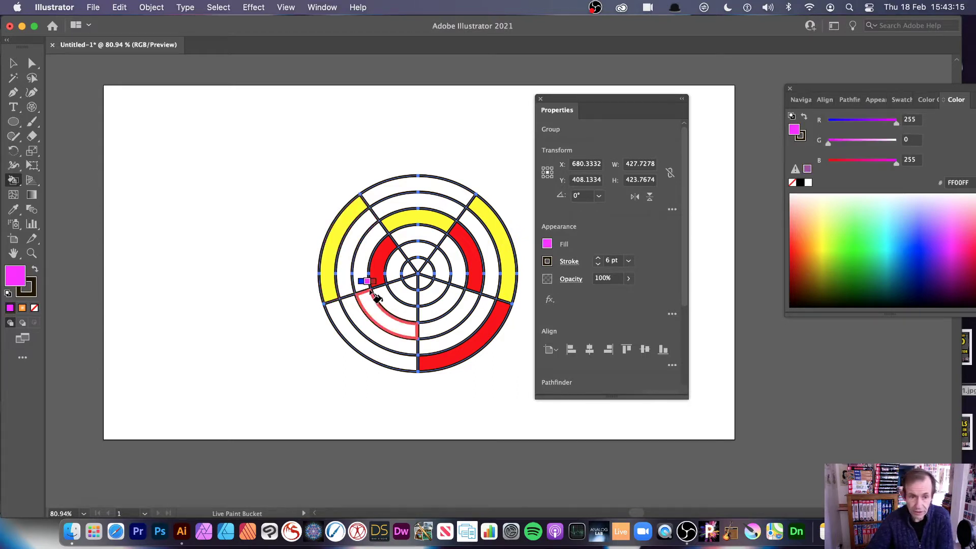
left_click(378, 321)
left_click(372, 354)
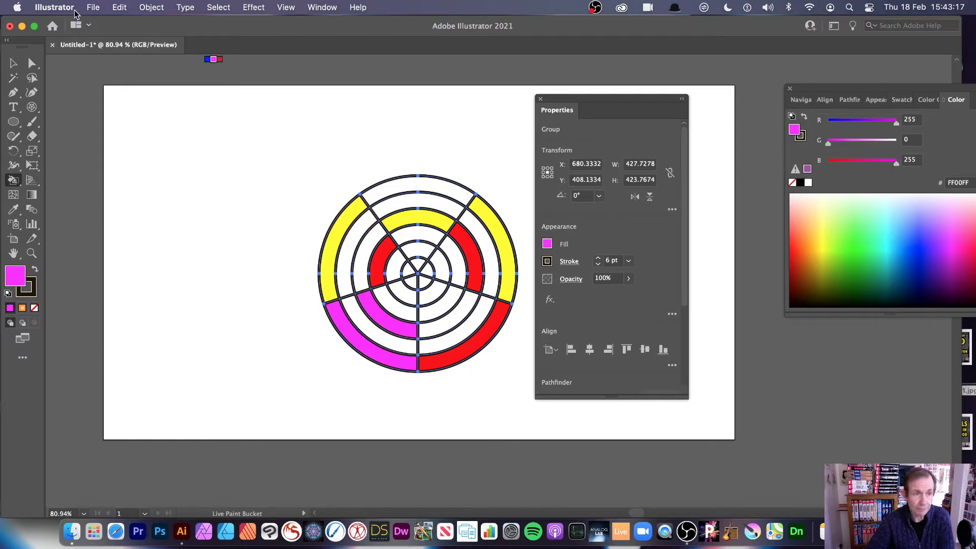
Expand the Live Paint group, including its object, fill and stroke.
left_click(13, 63)
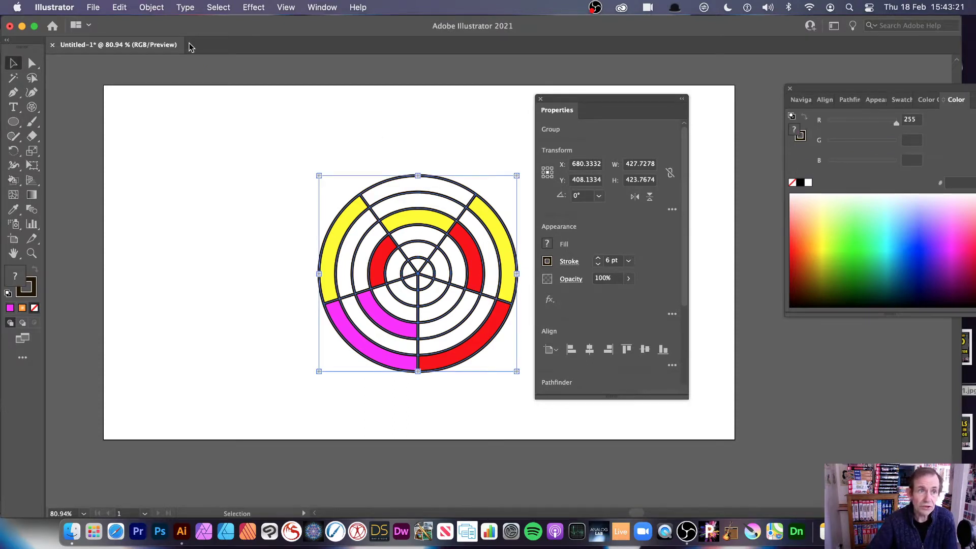
left_click(143, 7)
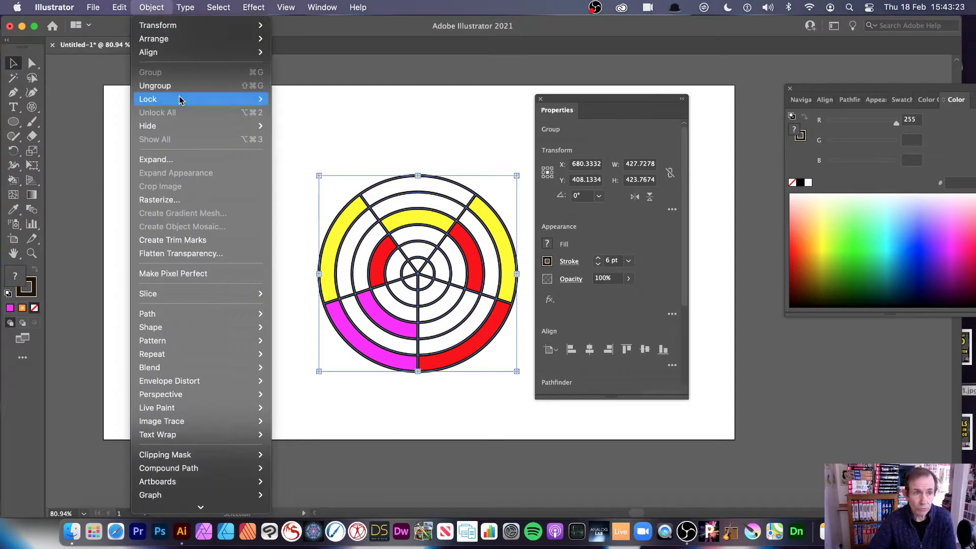
left_click(165, 160)
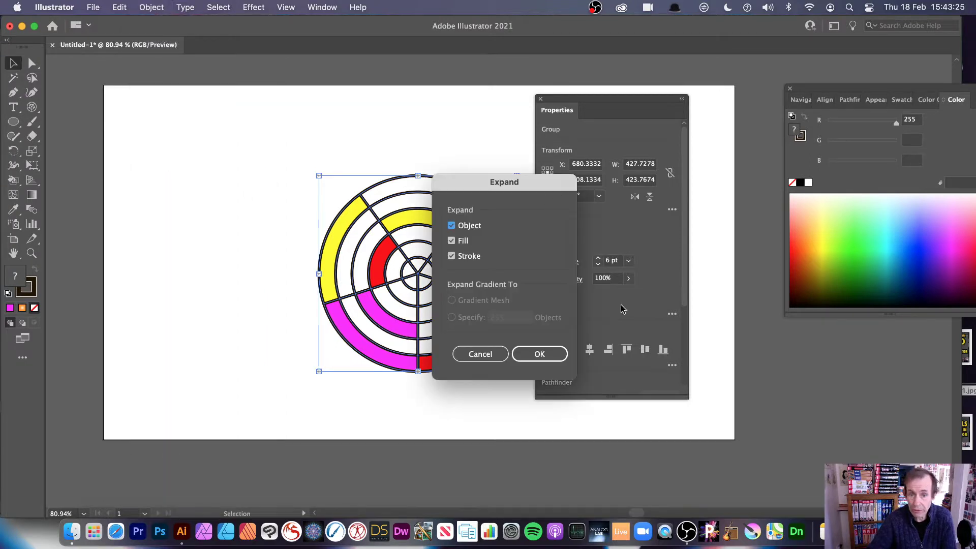
left_click(540, 355)
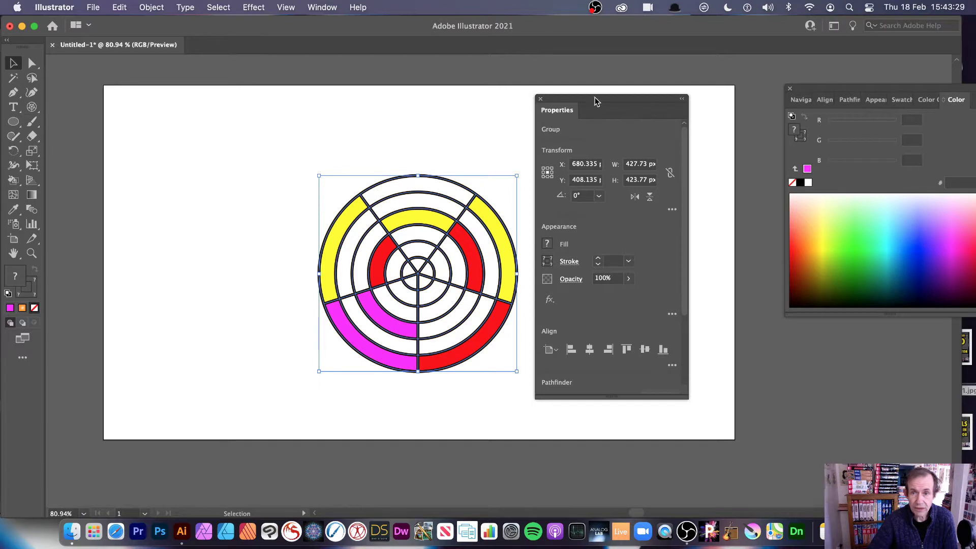
Stretch the expanded grid into a tall ellipse about 304 px wide and 598 px high, with 2 pt strokes.
left_click_drag(595, 99, 734, 102)
left_click_drag(320, 176, 360, 95)
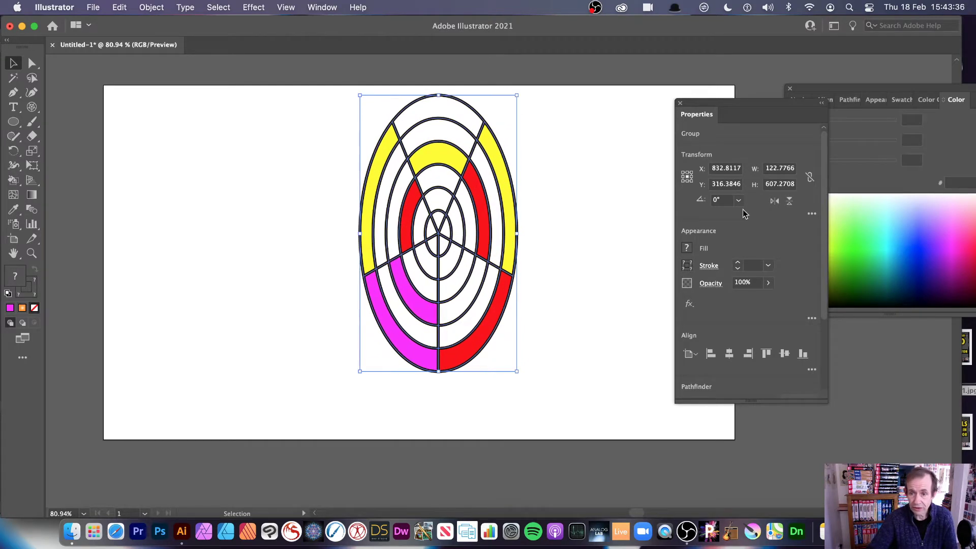
left_click(771, 269)
left_click(788, 340)
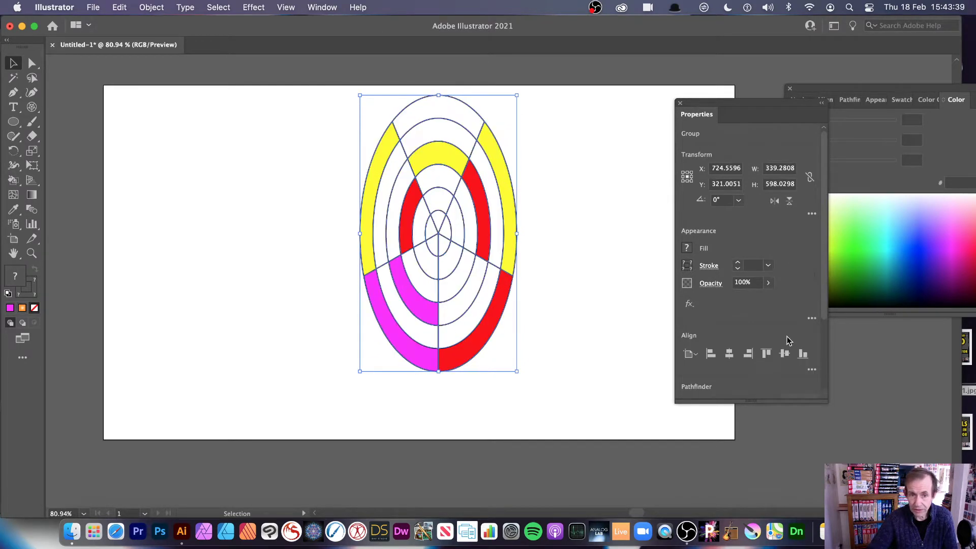
mouse_move(511, 236)
left_mouse_down()
mouse_move(483, 235)
mouse_move(500, 235)
left_mouse_up()
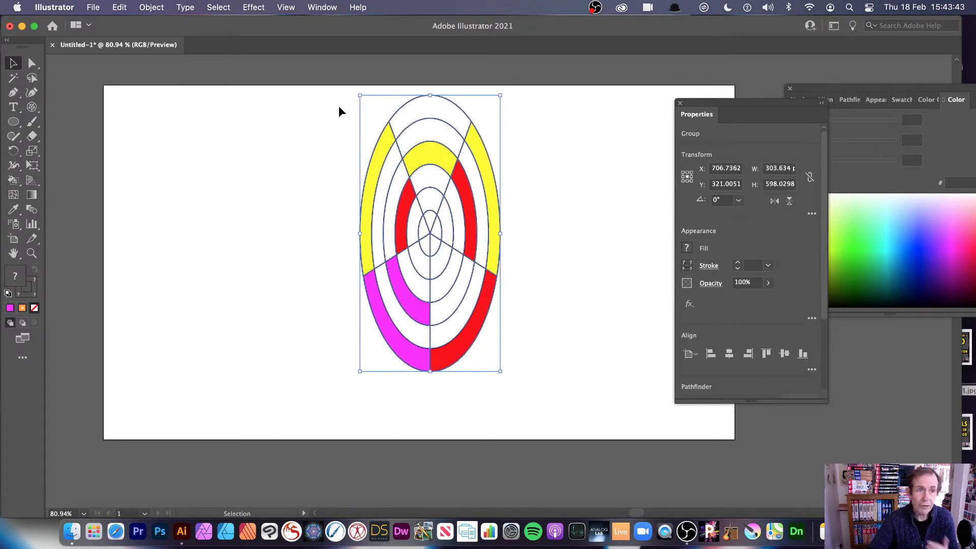
Create a radial repeat from the coloured ellipse.
left_click(150, 7)
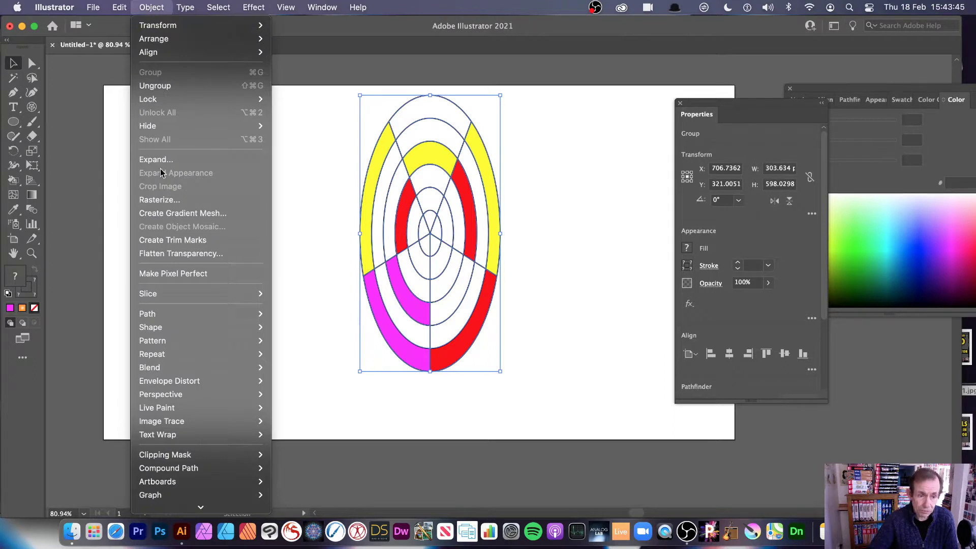
mouse_move(233, 354)
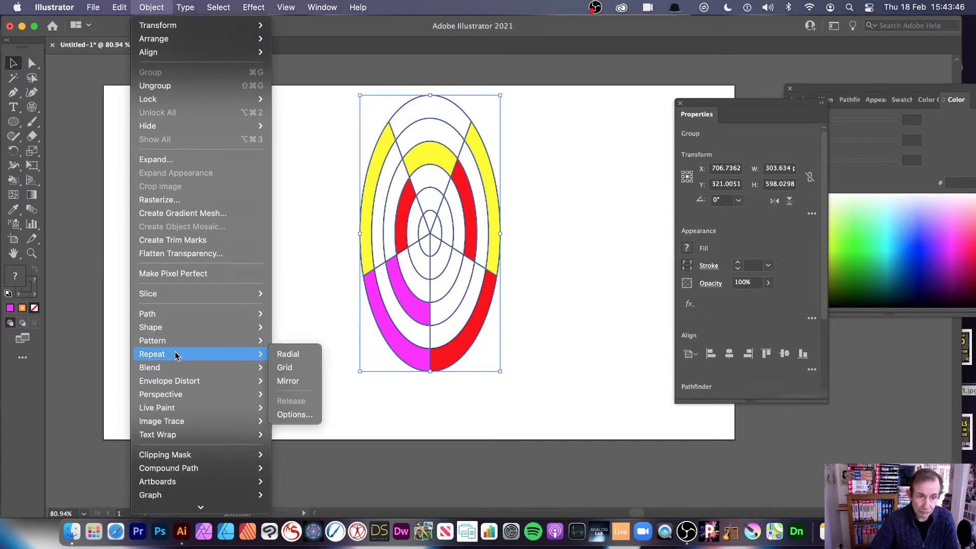
left_click(289, 354)
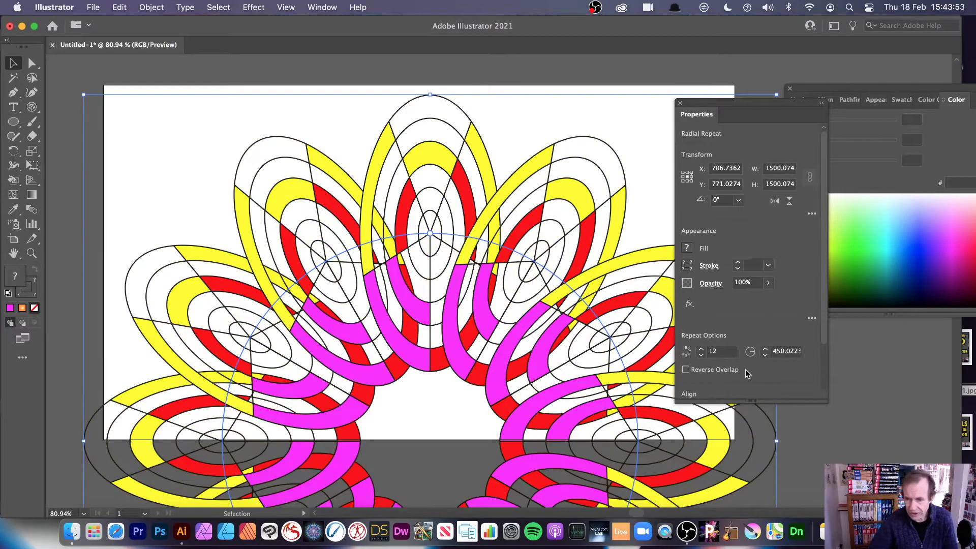
Reduce the radial repeat to 7 instances.
left_click(701, 355)
left_click(701, 355)
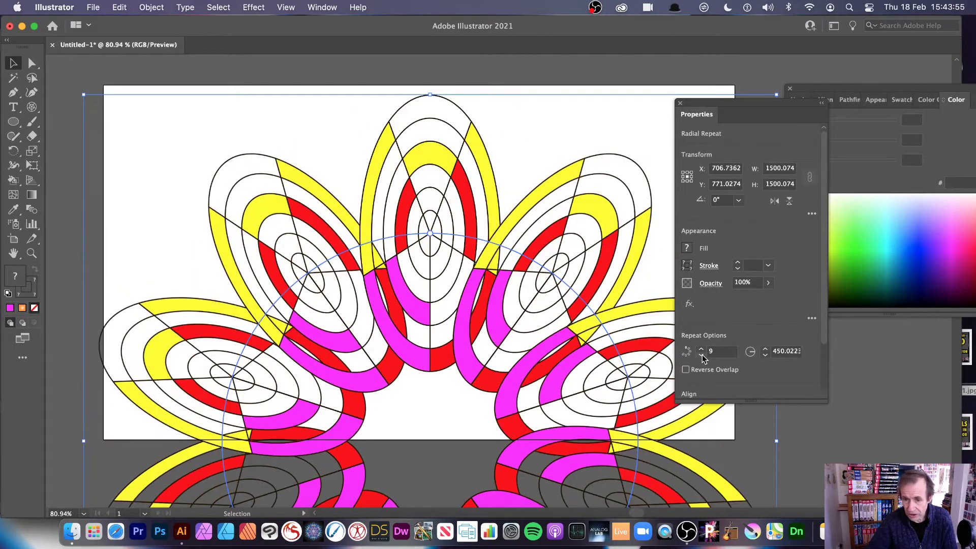
left_click(701, 355)
left_click(322, 7)
scroll(360, 356, "down", 5)
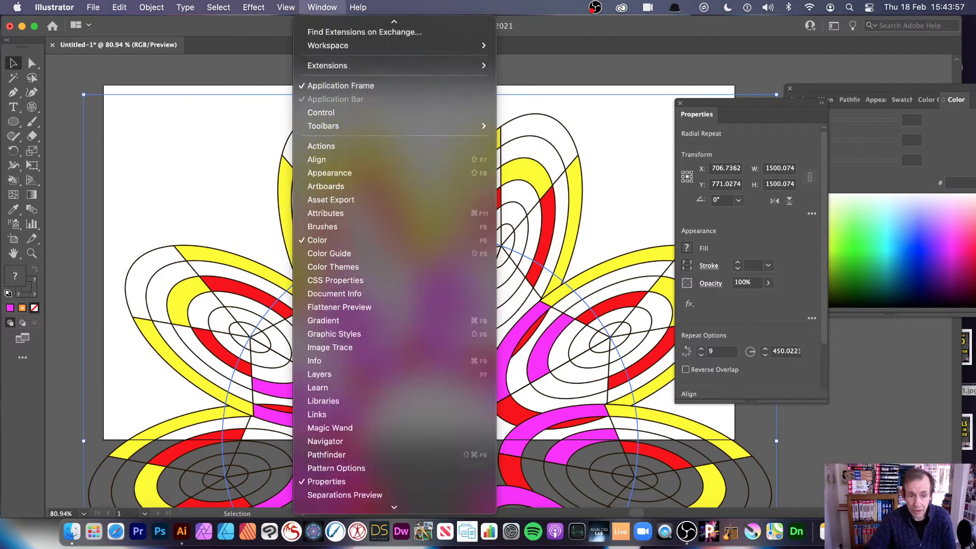
left_click(789, 372)
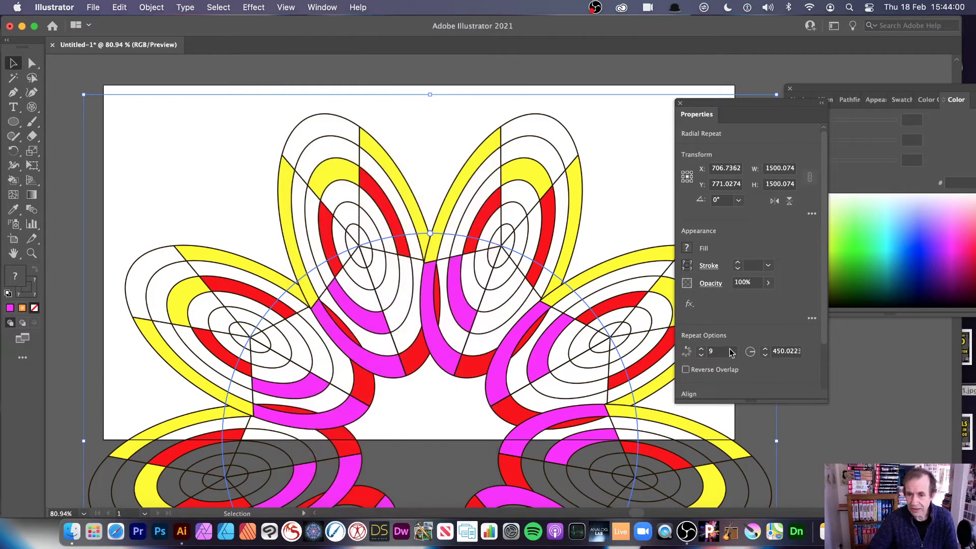
left_click(702, 355)
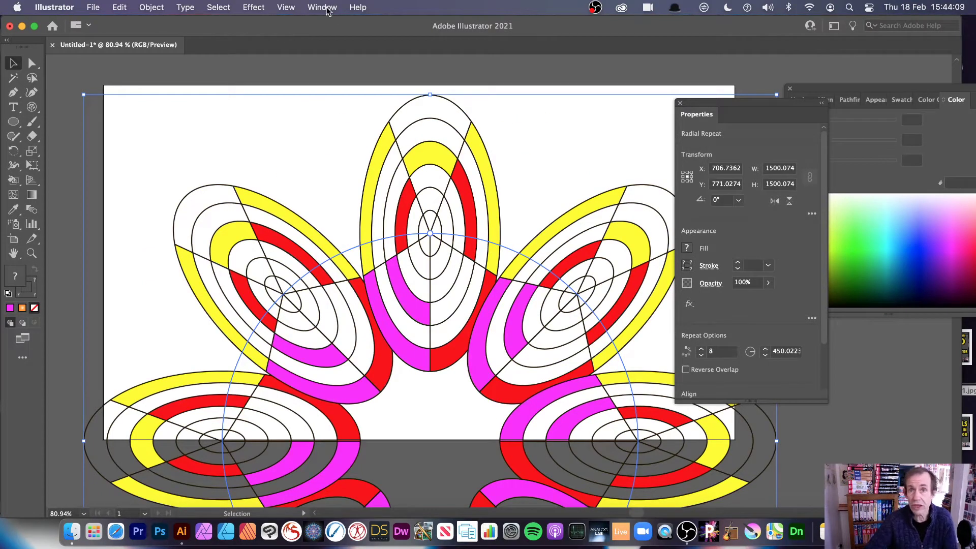
left_click(702, 356)
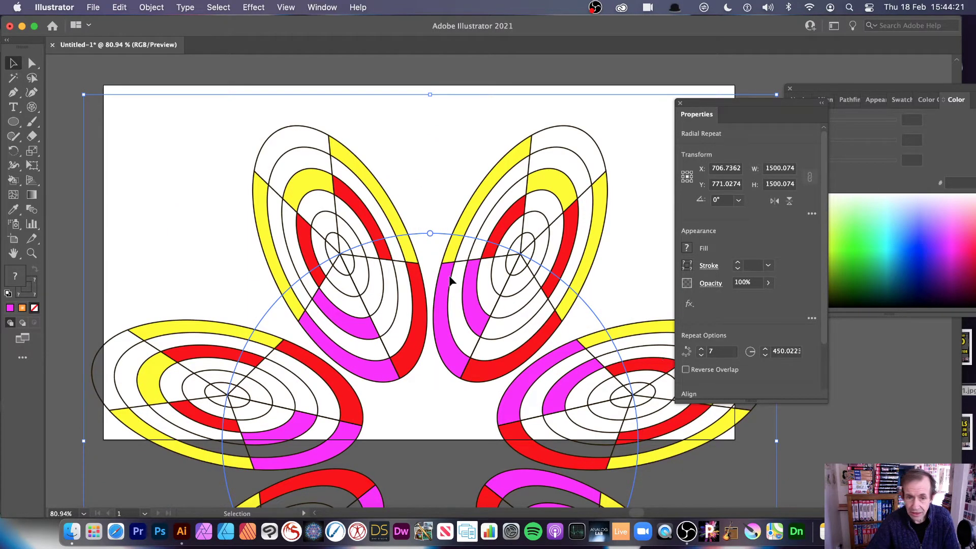
Rotate the radial repeat counterclockwise around its ring and reduce it to 4 instances.
left_click_drag(433, 239, 352, 251)
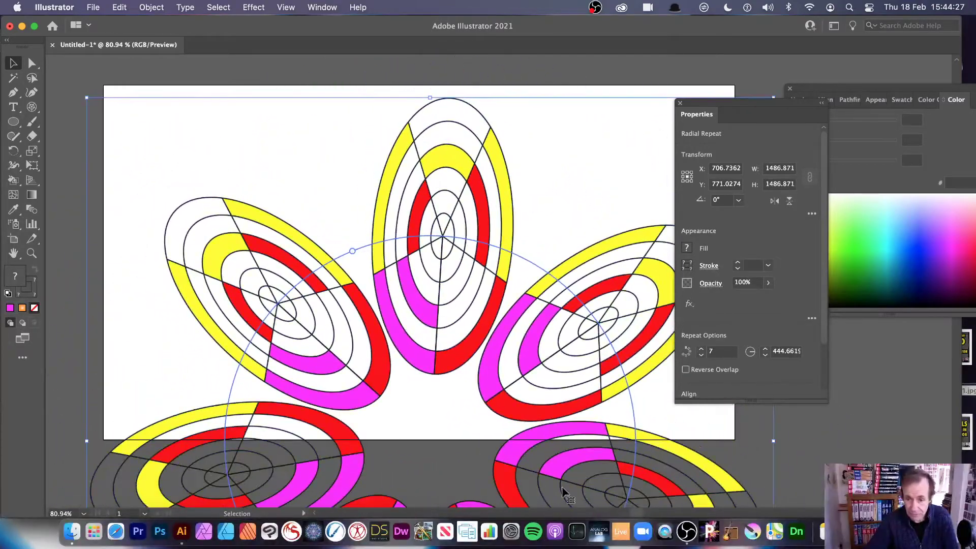
left_click_drag(740, 116, 837, 102)
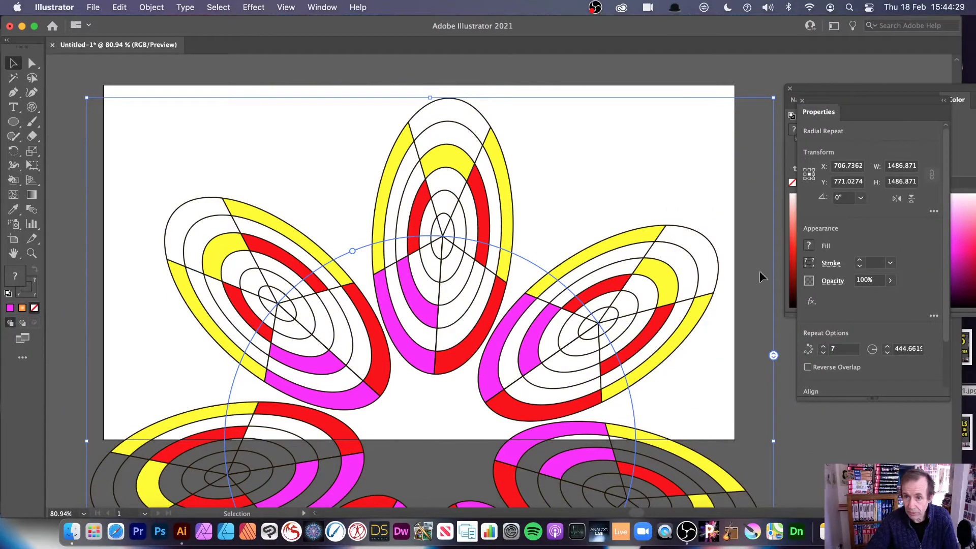
left_click_drag(773, 355, 773, 378)
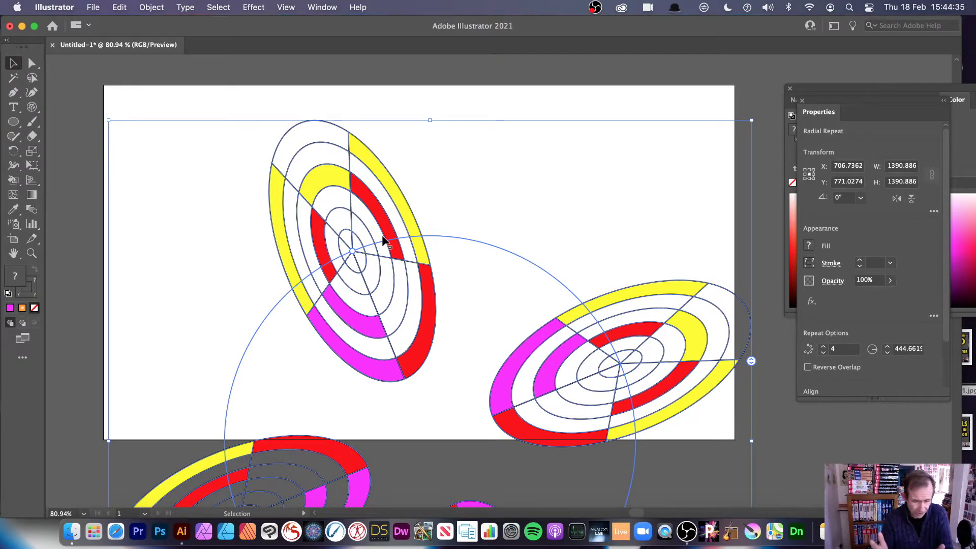
Scale the radial repeat down and move it up the artboard, turning it clockwise with a radius of about 255 px.
left_click_drag(752, 119, 584, 229)
left_click_drag(516, 439, 574, 222)
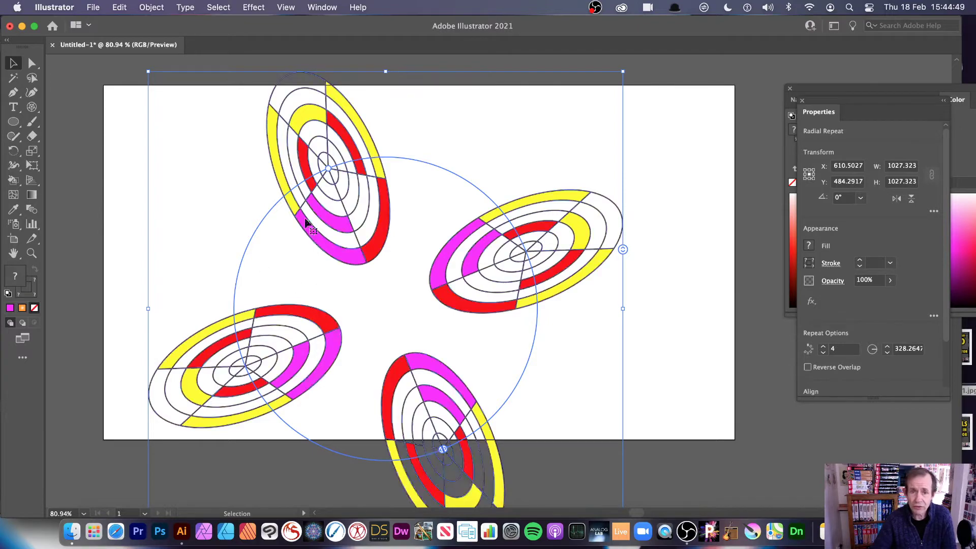
left_click_drag(328, 168, 418, 194)
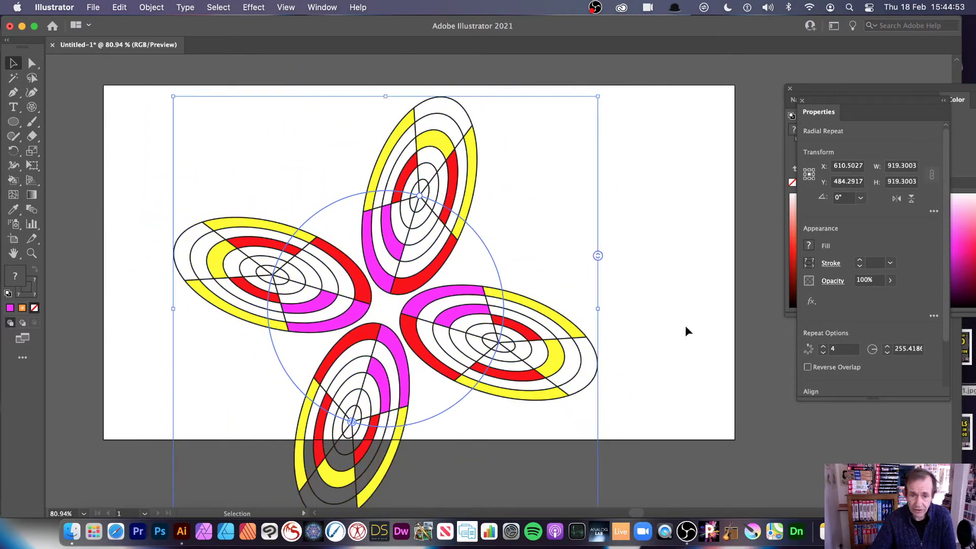
Edit the motif inside the radial repeat, enlarging it to about 552 px wide and 542 px high.
double_click(434, 269)
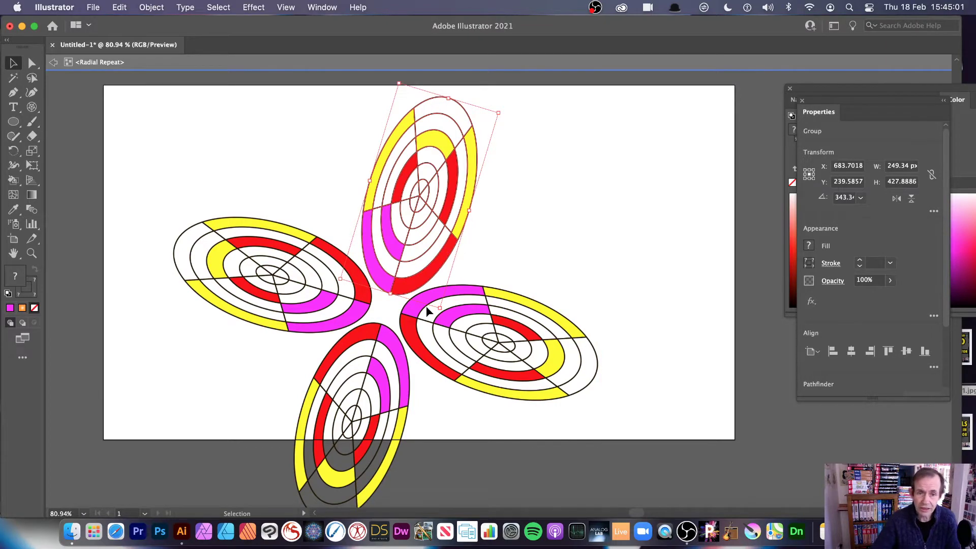
left_click_drag(439, 307, 572, 264)
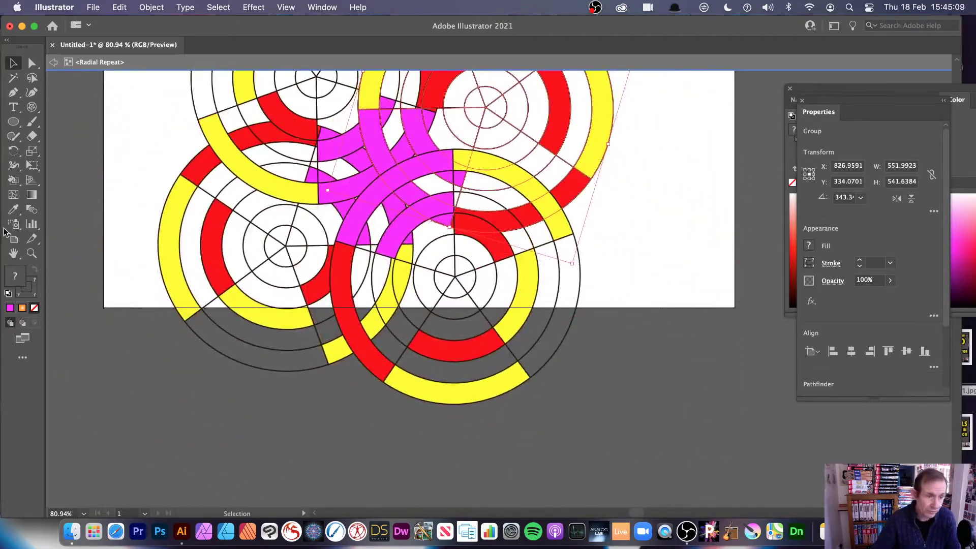
left_click(13, 252)
left_click_drag(396, 179, 392, 306)
left_click(13, 62)
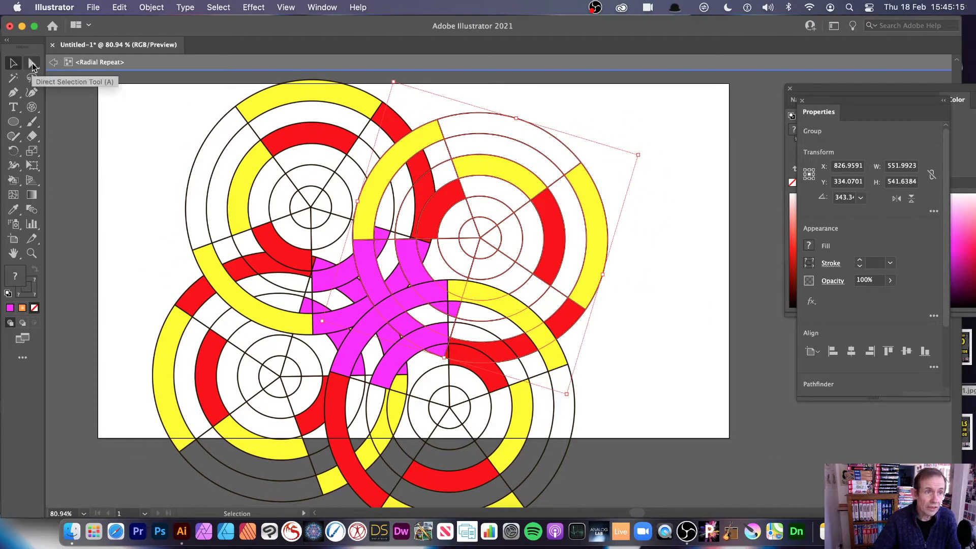
Try moving the outer ring's upper-right anchor point to the centre of the upper-right circle.
left_click_drag(32, 63, 115, 70)
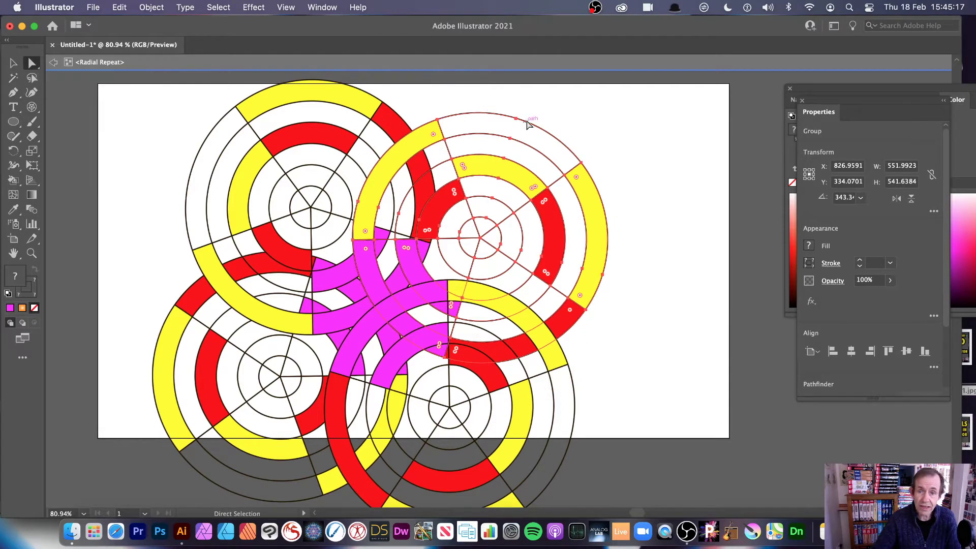
left_click(602, 159)
left_click(581, 163)
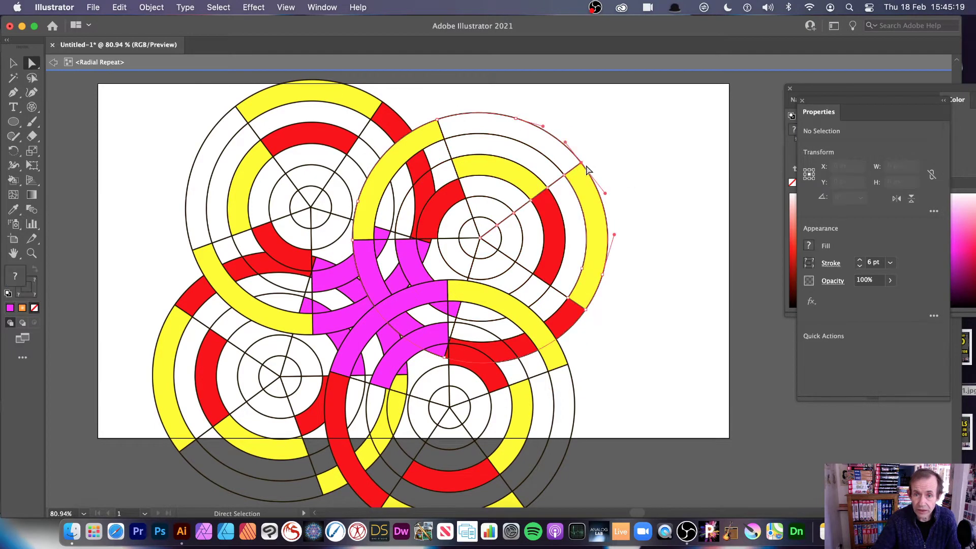
left_click_drag(581, 163, 481, 239)
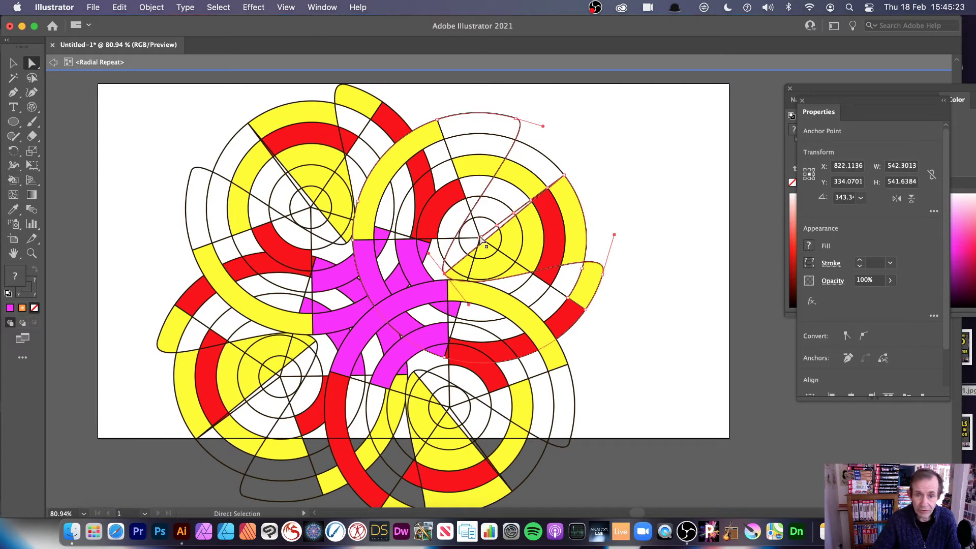
key("cmd+z")
Pull the motif's second ring outward into wavy curves and move a yellow arc onto the upper-left circle.
left_click(562, 172)
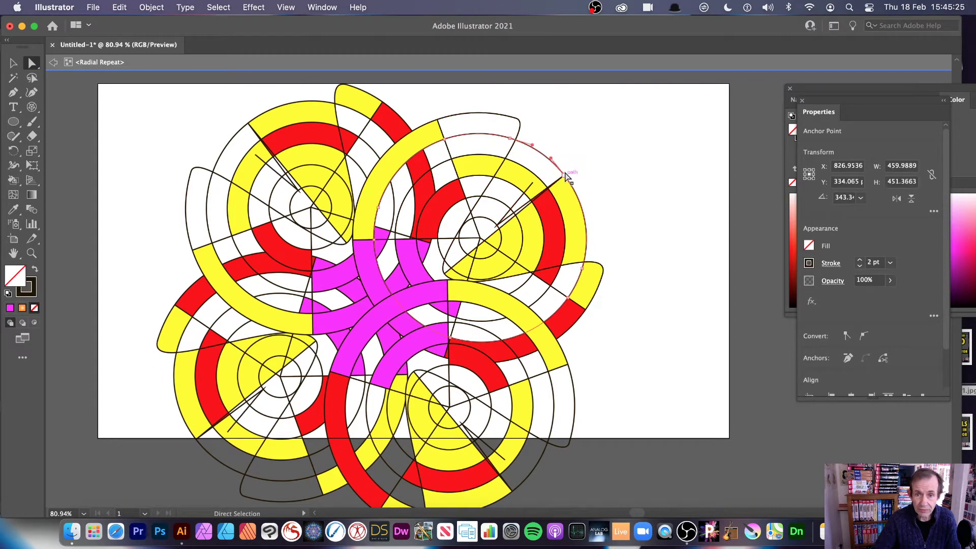
left_click_drag(550, 162, 664, 105)
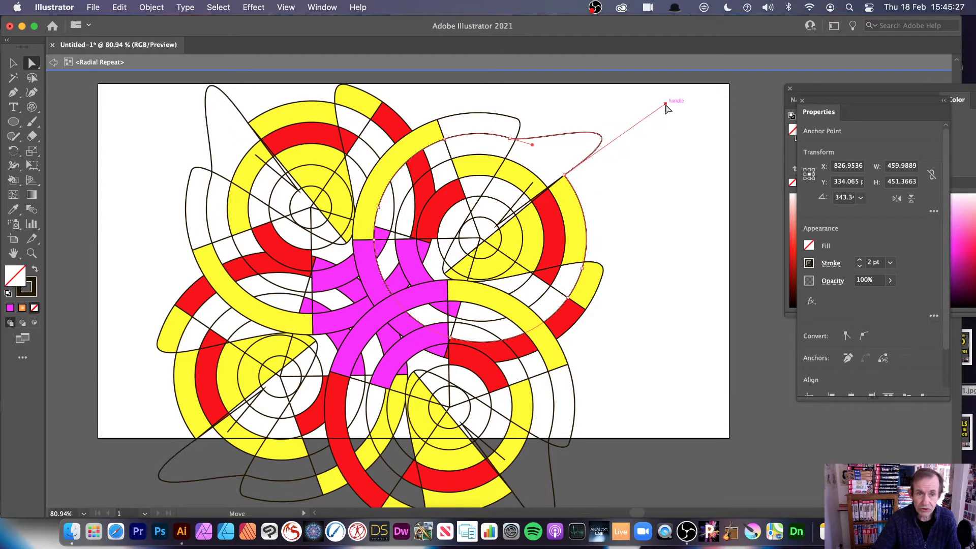
left_click(587, 224)
left_click_drag(588, 225, 666, 224)
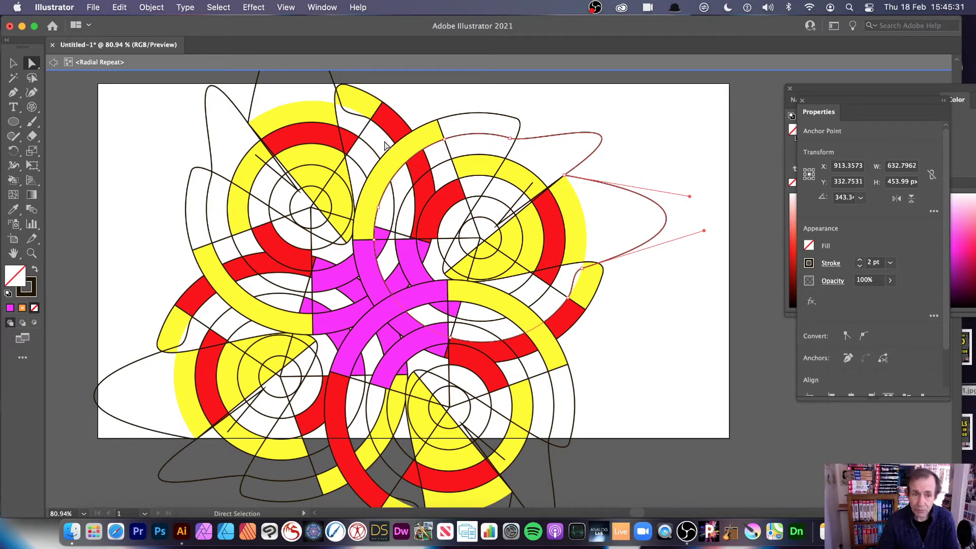
left_click(485, 170)
left_click_drag(498, 180, 335, 147)
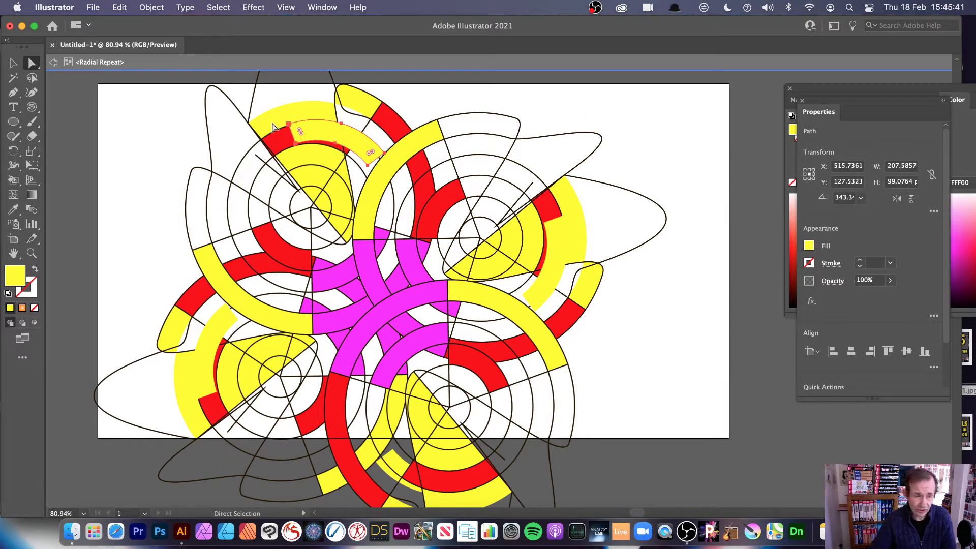
Undo the anchor, curve and arc edits and the enlargement of the motif inside the radial repeat.
left_click(255, 131)
key("super+z")
key("super+z")
key("super+z")
key("super+z")
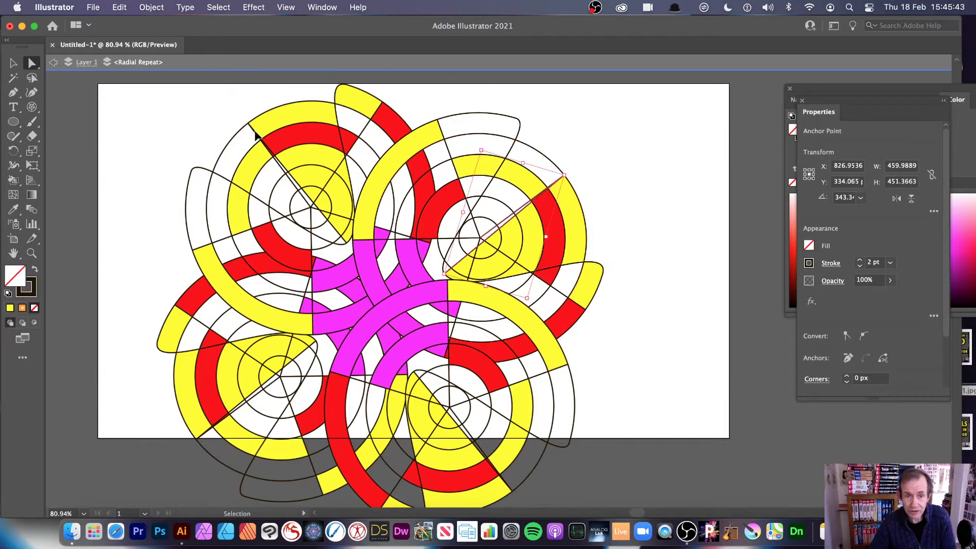
key("a")
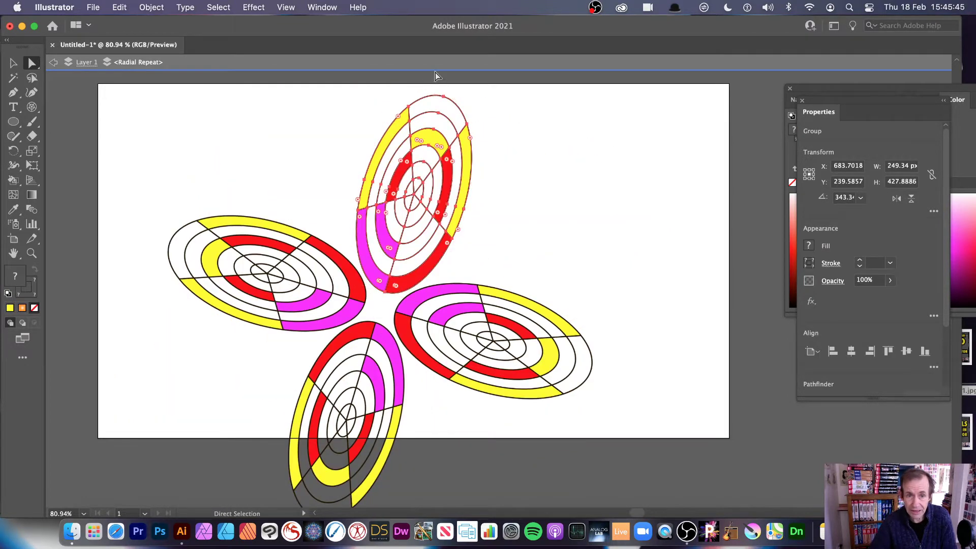
left_click(13, 63)
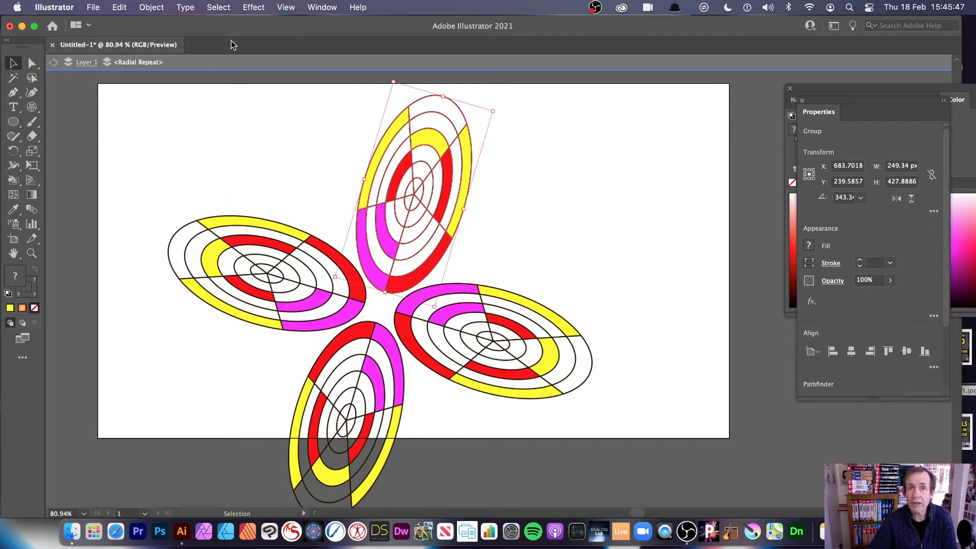
Reshape and rotate the motif inside the radial repeat to about 340 px wide and 329 px high at about 307°.
left_click_drag(394, 81, 331, 104)
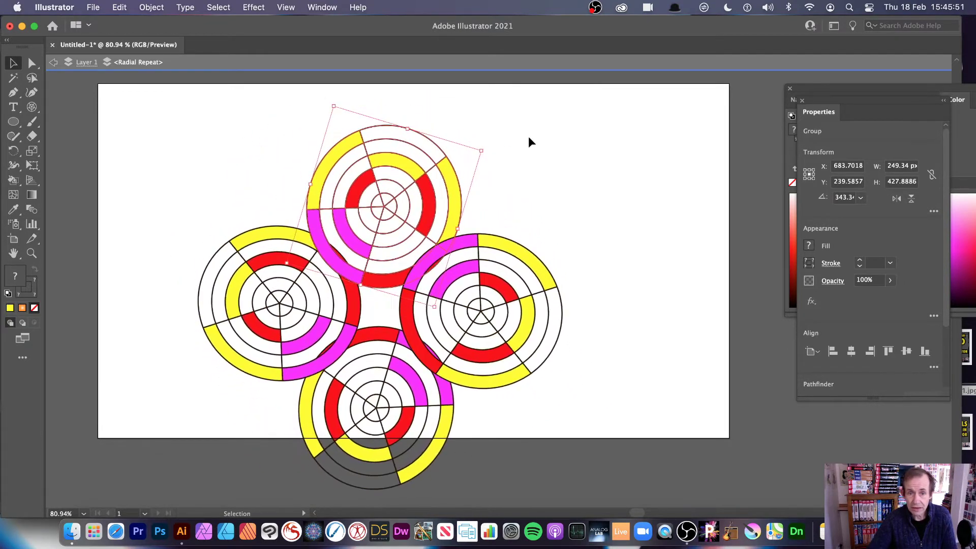
left_click_drag(484, 148, 527, 225)
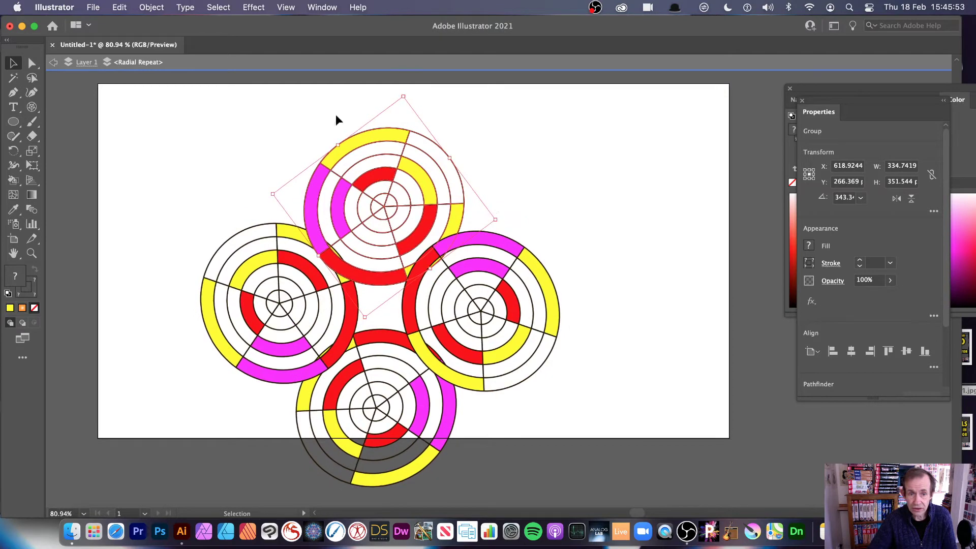
left_click_drag(342, 145, 348, 151)
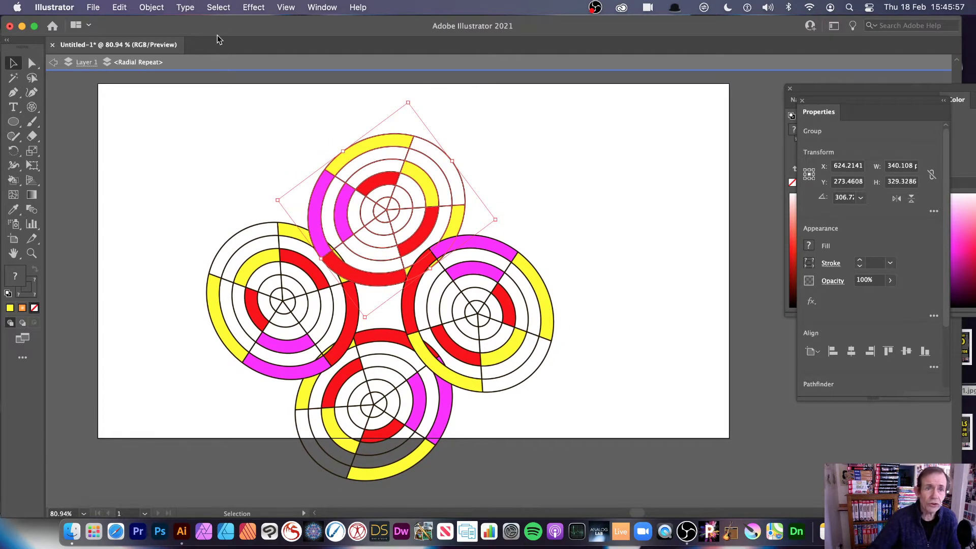
Try a Zig Zag effect on the motif with 10 px absolute size, 12 ridges per segment and smooth points.
left_click(249, 7)
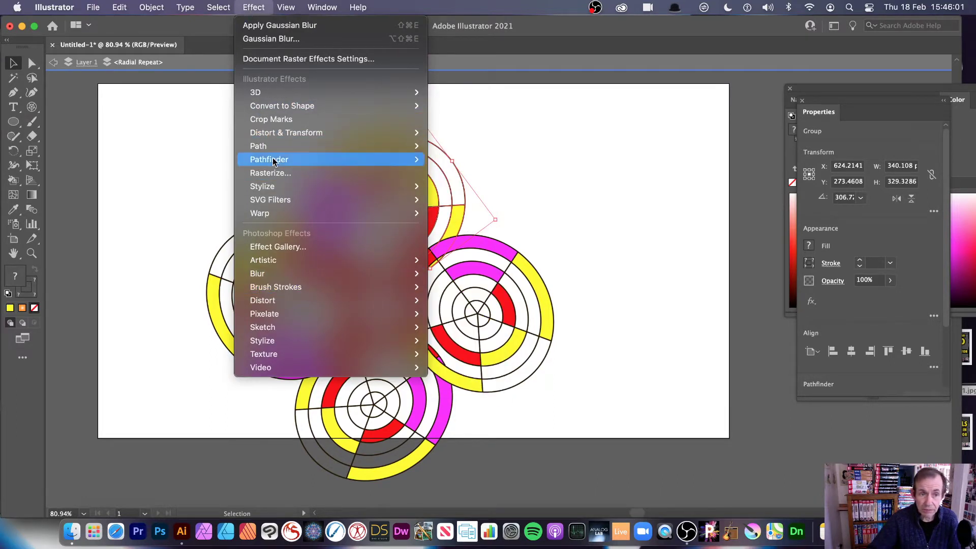
mouse_move(269, 147)
mouse_move(278, 131)
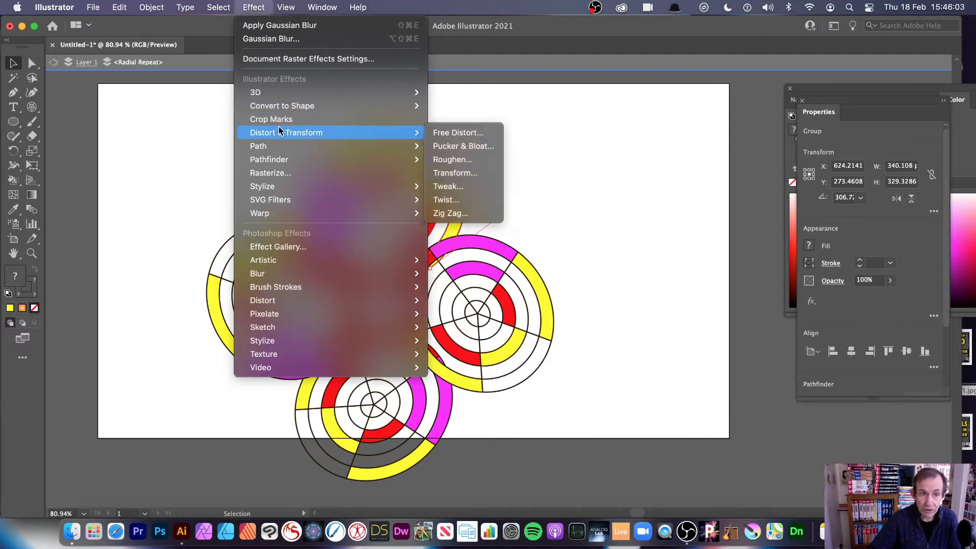
left_click(456, 213)
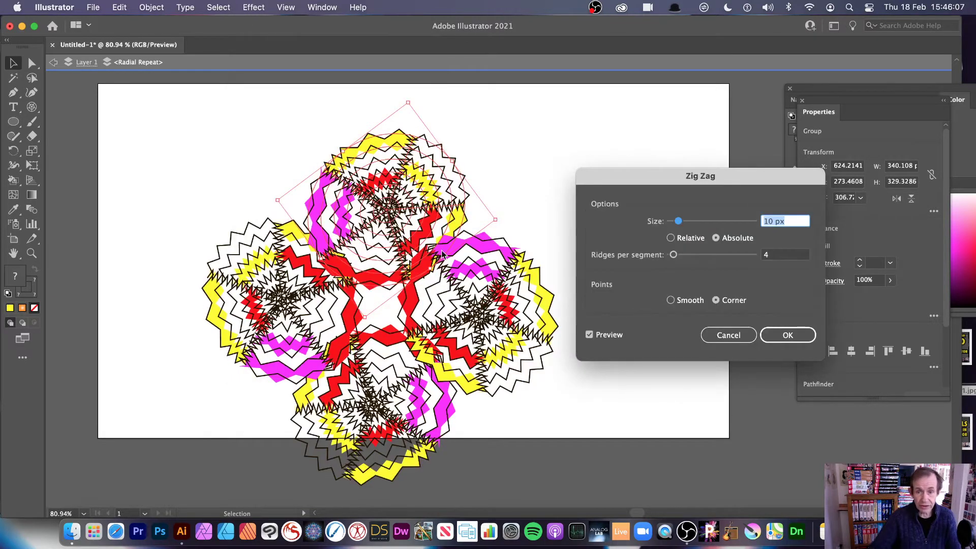
left_click_drag(711, 223, 678, 258)
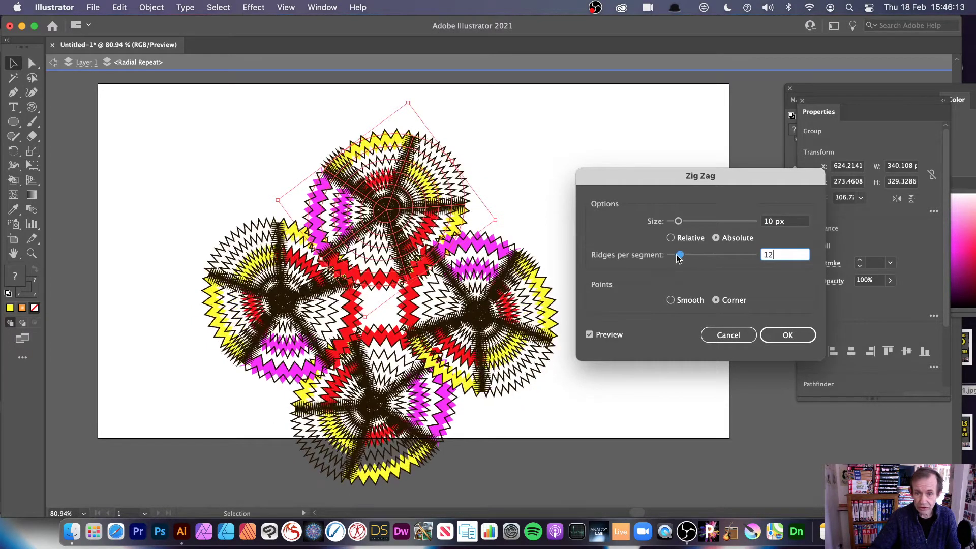
left_click(671, 301)
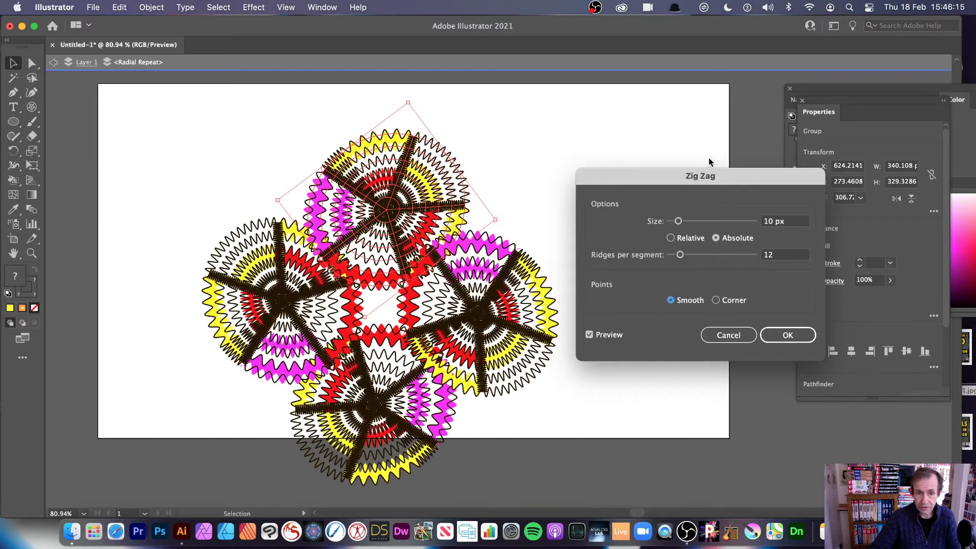
left_click(729, 335)
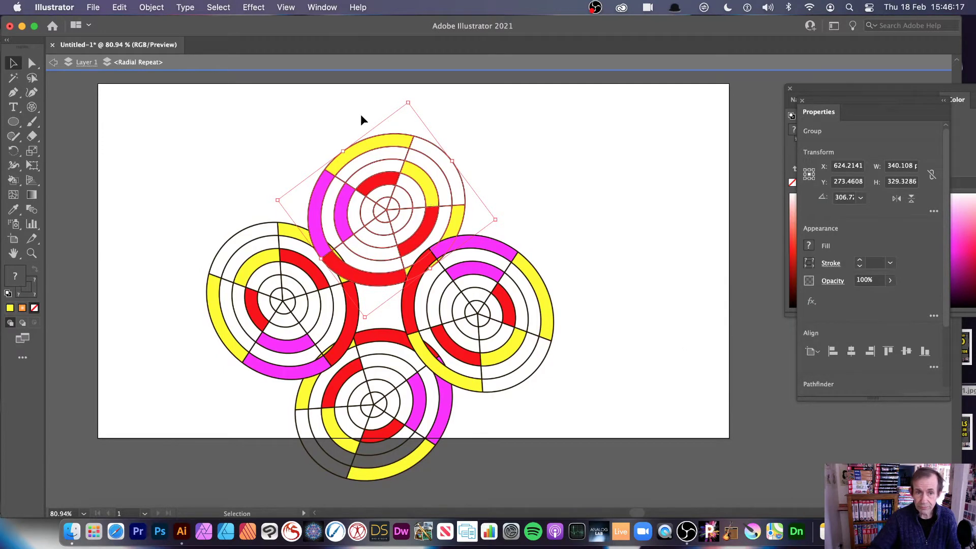
Shrink the motif inside the radial repeat to about 325 px wide and 314 px high.
left_click_drag(408, 103, 406, 112)
Try a Gaussian Blur effect on the repeat's motif and undo it.
left_click(253, 7)
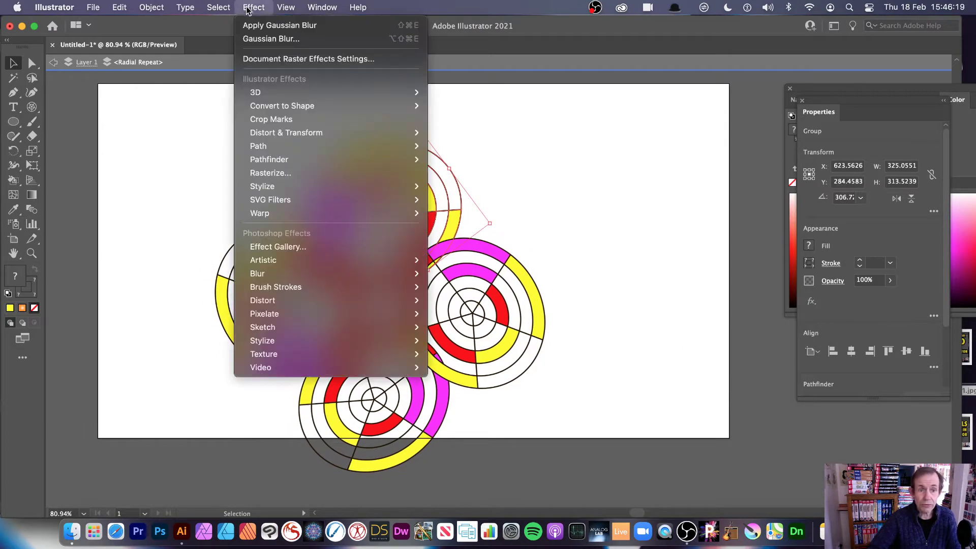
mouse_move(284, 272)
left_click(492, 273)
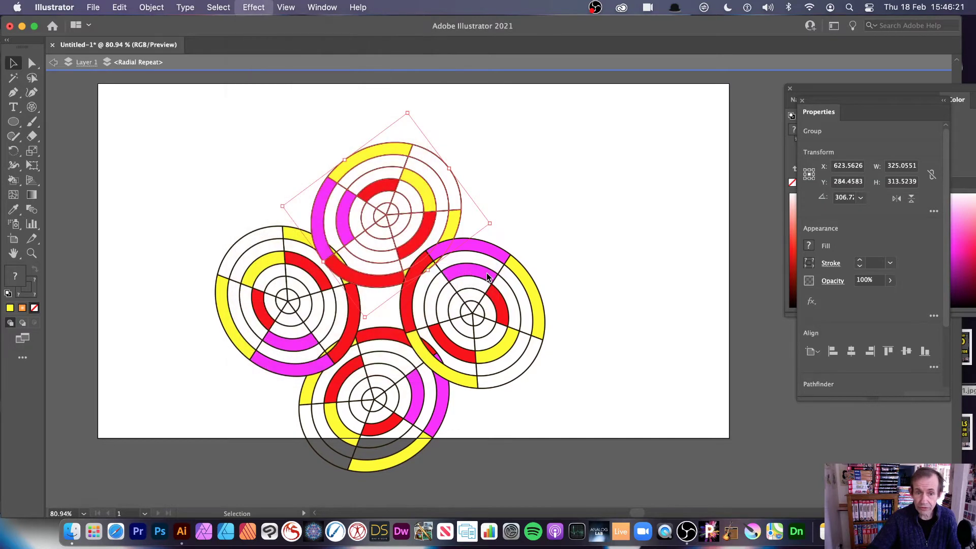
left_click(658, 270)
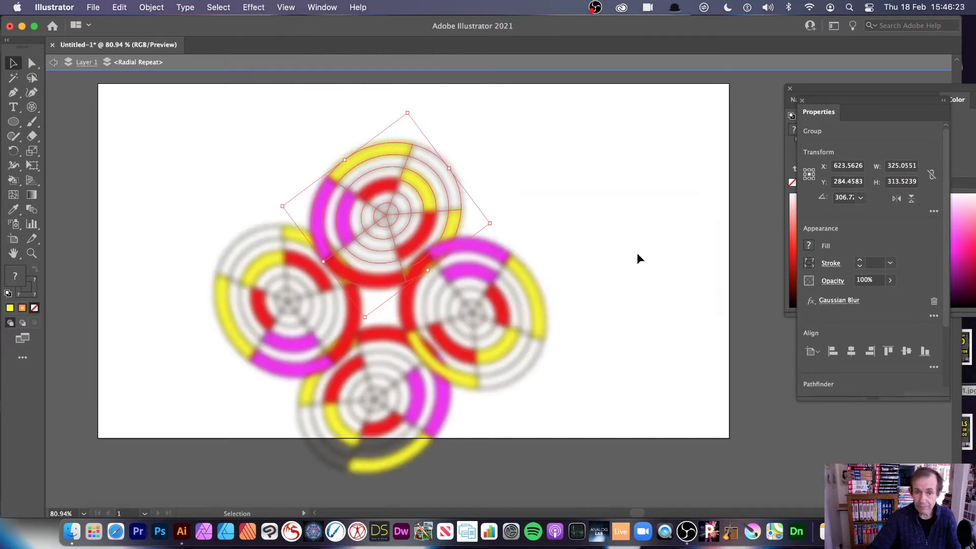
key("super+z")
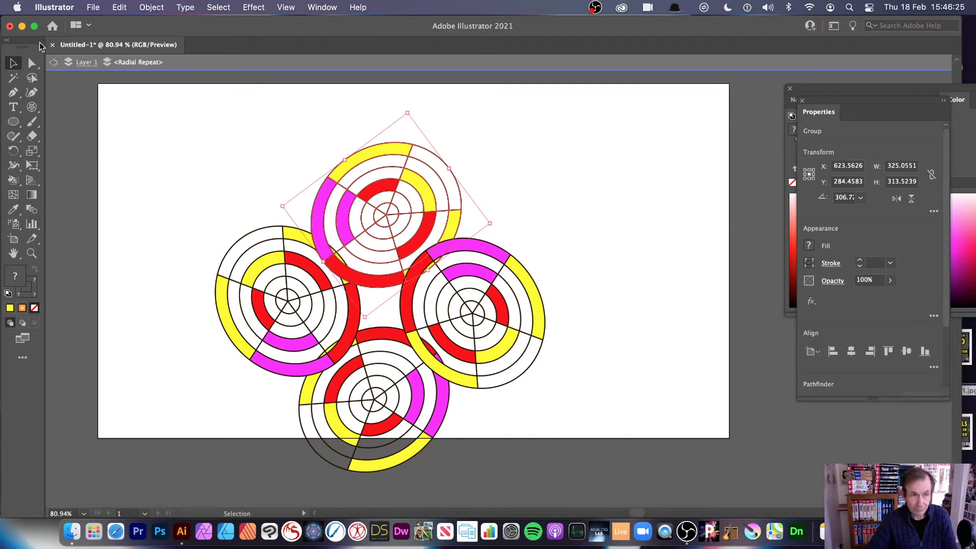
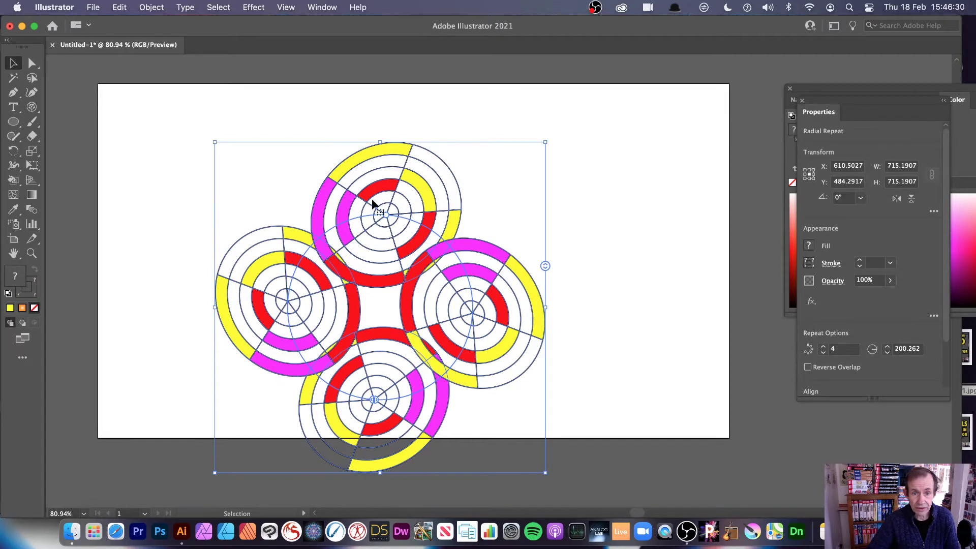
Edit the motif inside the radial repeat, squashing it to about 299 px wide and 263 px high.
double_click(374, 196)
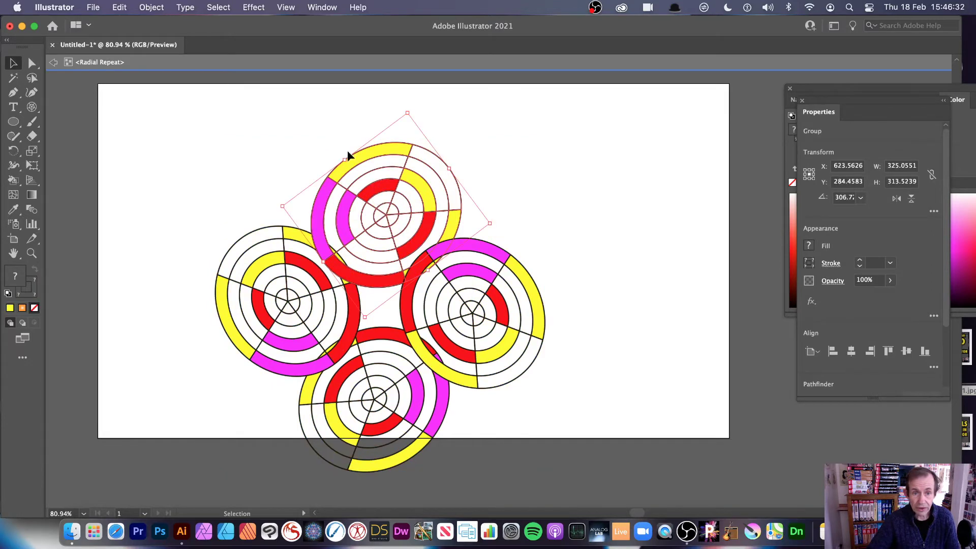
left_click_drag(346, 158, 371, 191)
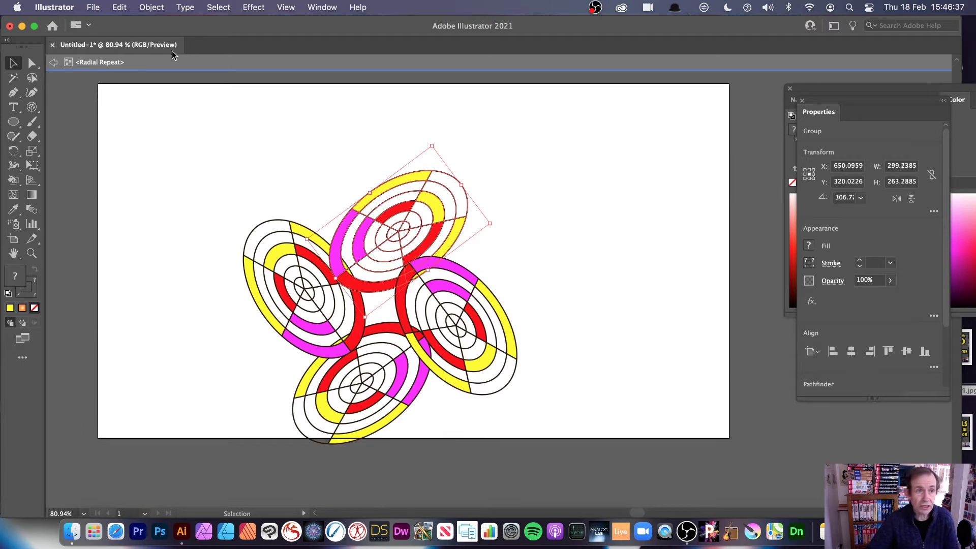
left_click(161, 10)
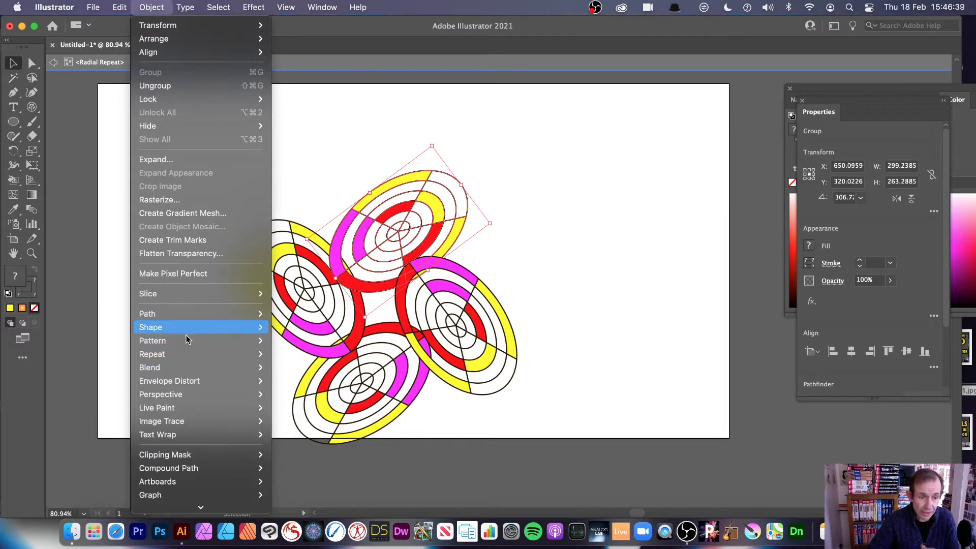
mouse_move(178, 374)
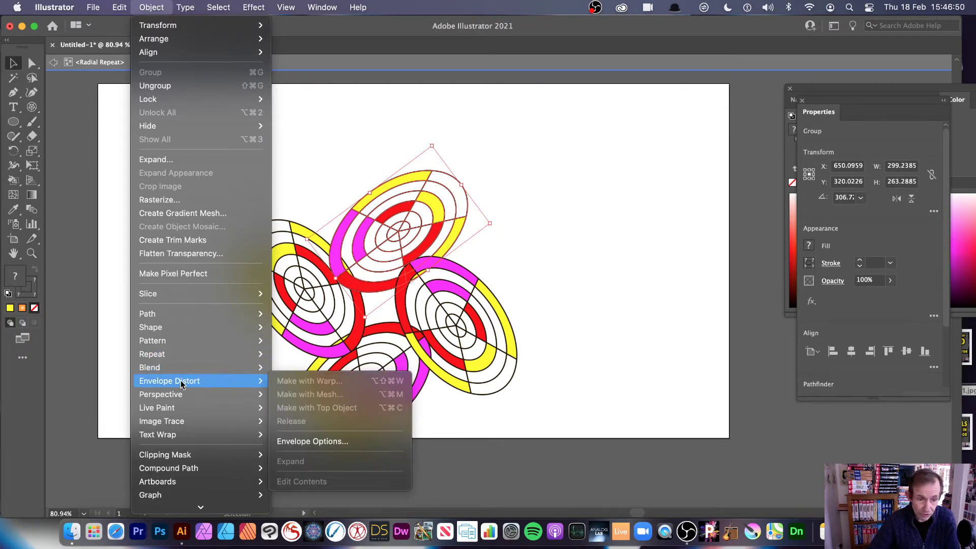
mouse_move(182, 356)
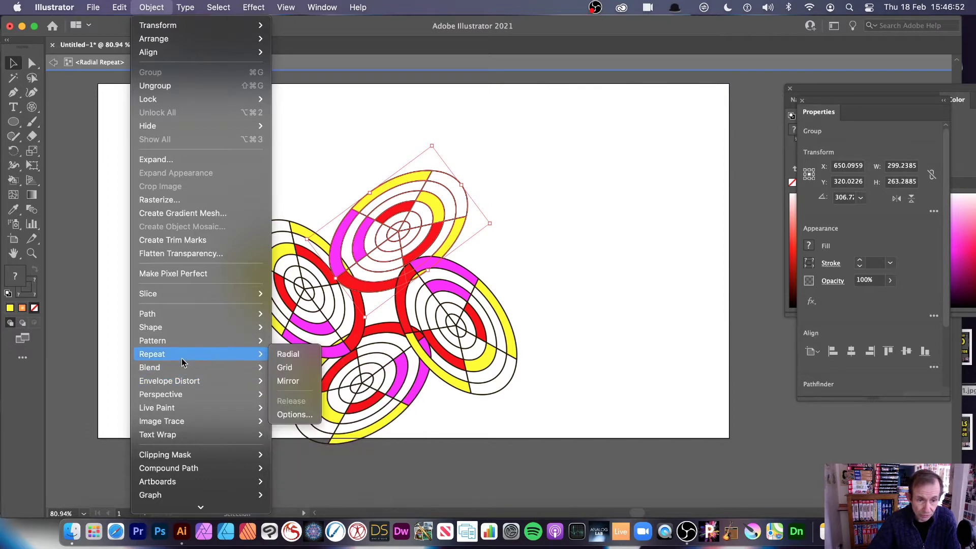
left_click(535, 230)
Move the whole radial repeat up onto the artboard and release it back to its single motif.
left_click(52, 62)
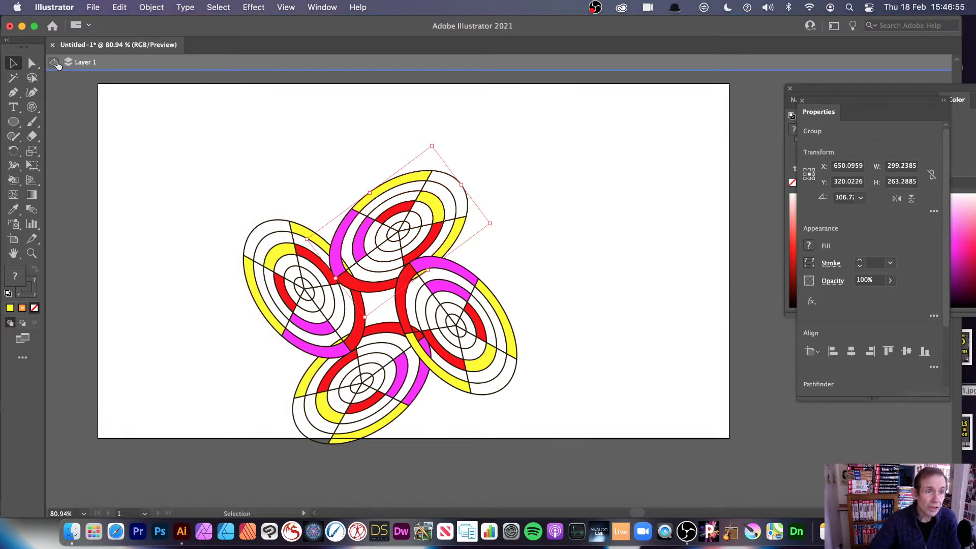
left_click_drag(343, 284, 332, 218)
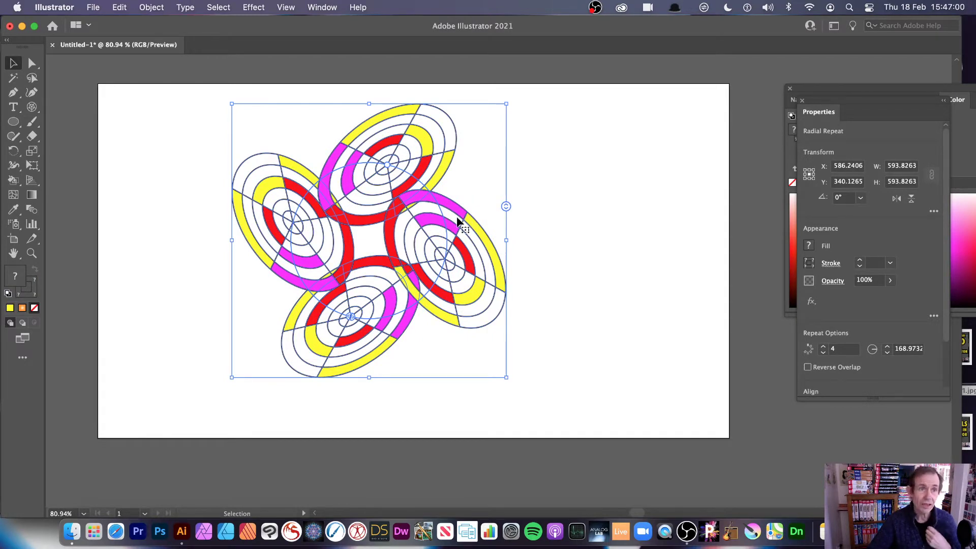
left_click(159, 7)
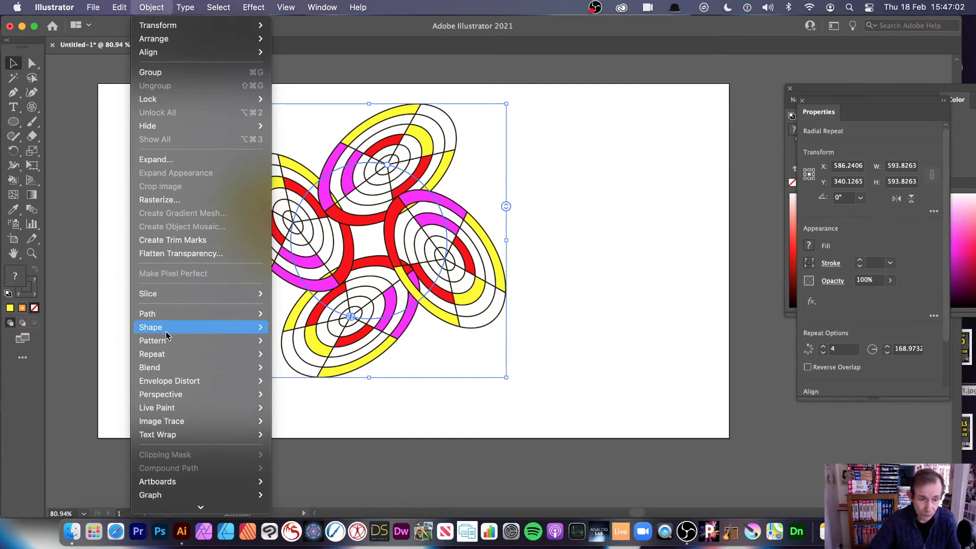
mouse_move(170, 387)
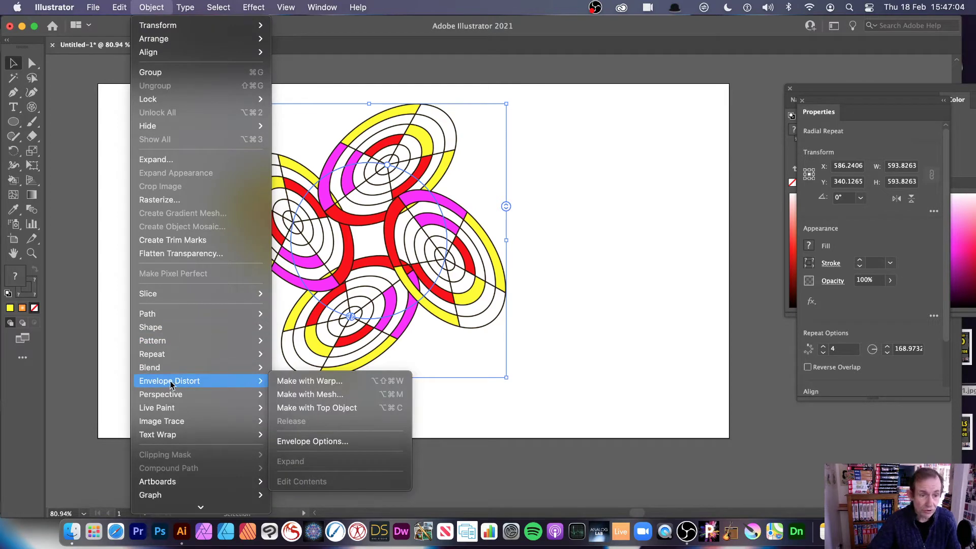
mouse_move(244, 354)
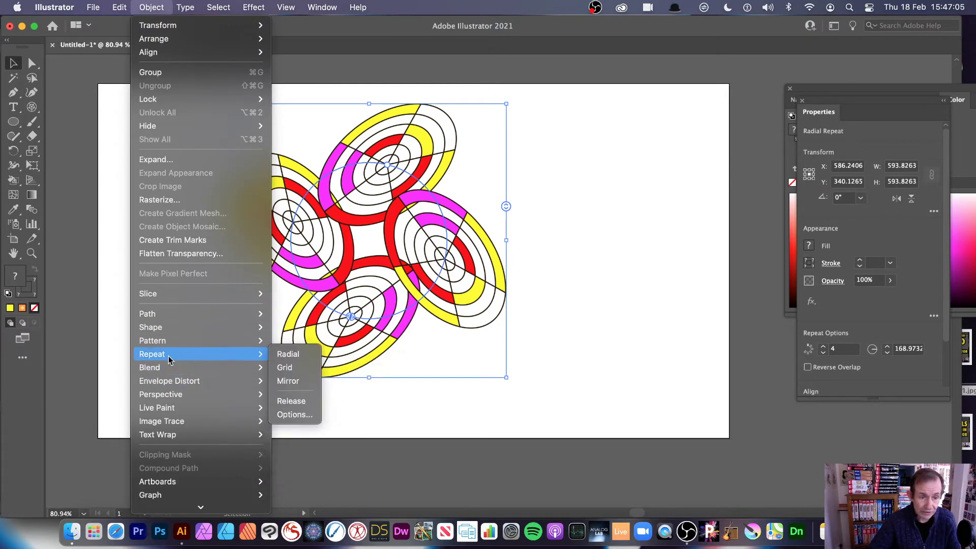
left_click(291, 401)
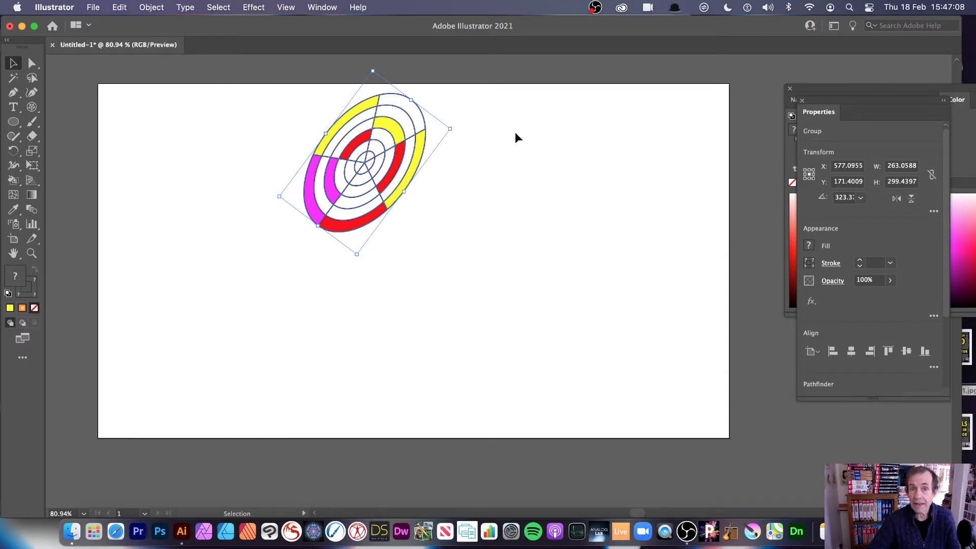
Enlarge the released motif to about 285 by 311 px and start an Arc envelope warp with 89% bend and 50% horizontal distortion.
mouse_move(450, 129)
left_mouse_down()
mouse_move(416, 126)
mouse_move(465, 140)
left_mouse_up()
left_click(151, 7)
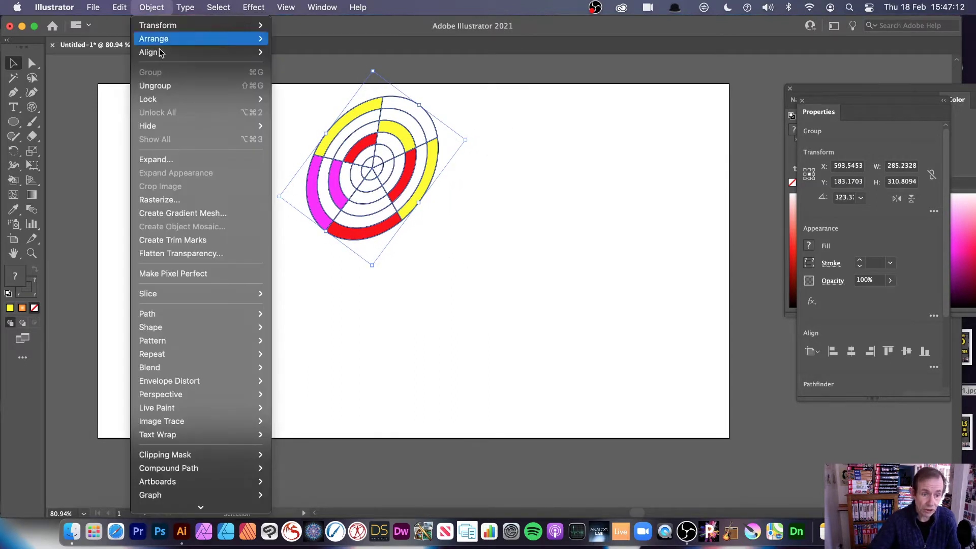
mouse_move(244, 381)
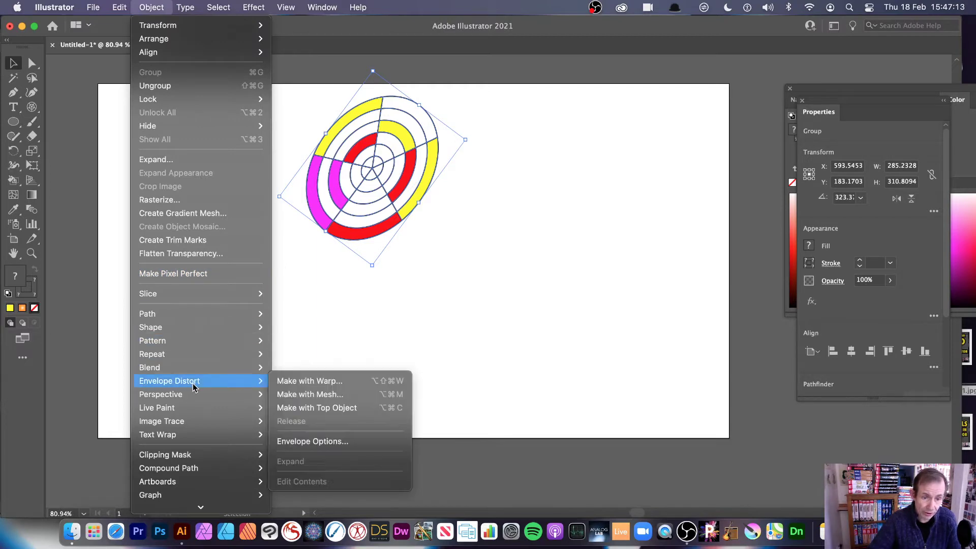
left_click(320, 383)
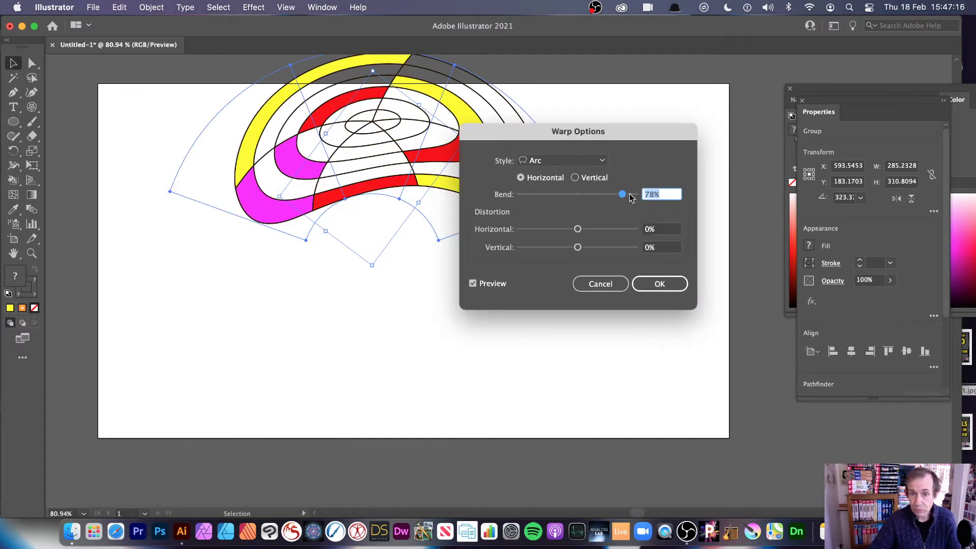
left_click_drag(630, 197, 630, 196)
left_click_drag(577, 228, 605, 229)
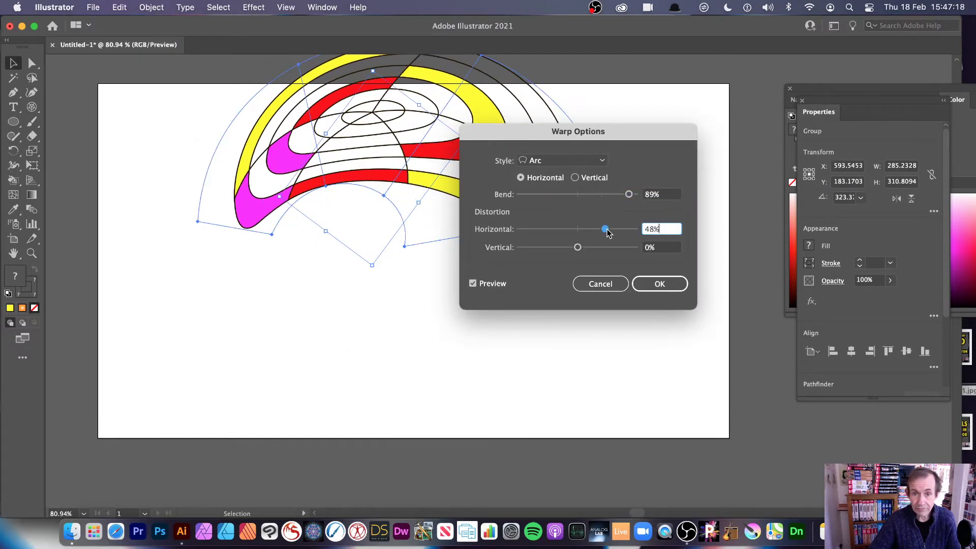
Try the Flag warp style, set the bend to 39%, and apply the envelope with the Wave style.
left_click(559, 161)
left_click(559, 281)
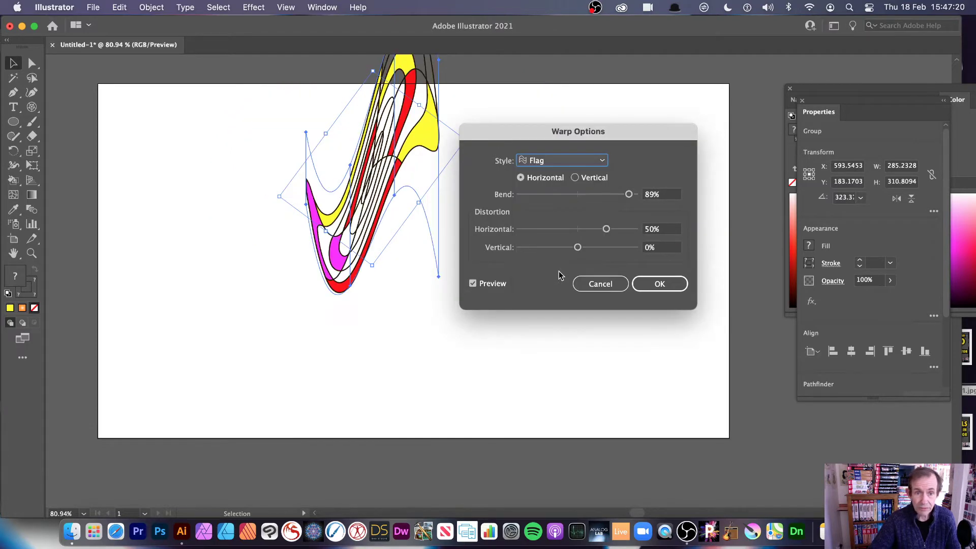
left_click_drag(617, 195, 601, 196)
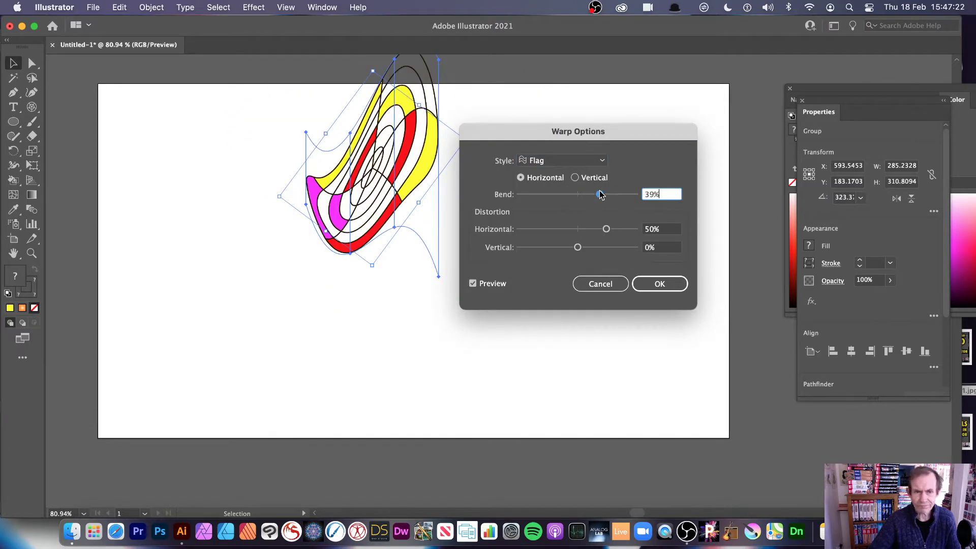
left_click(558, 160)
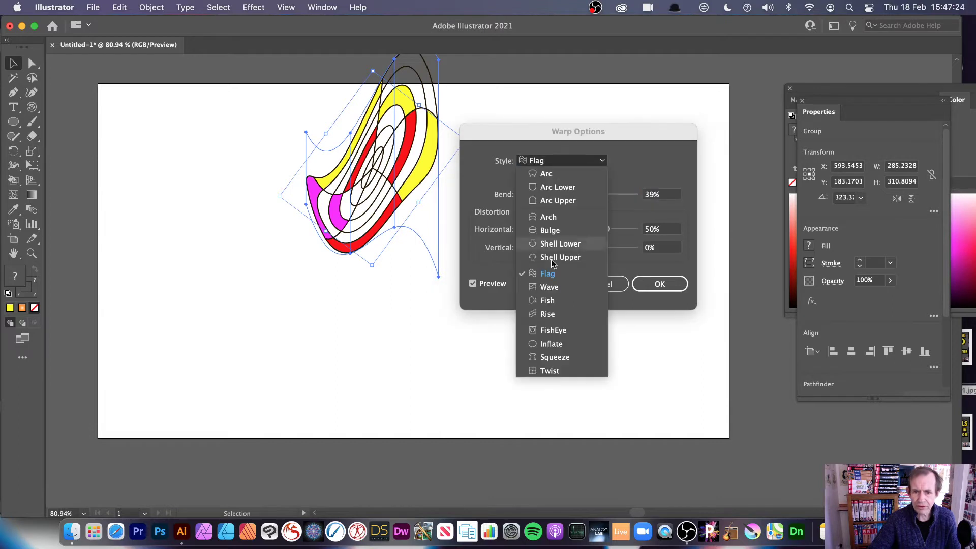
left_click(552, 288)
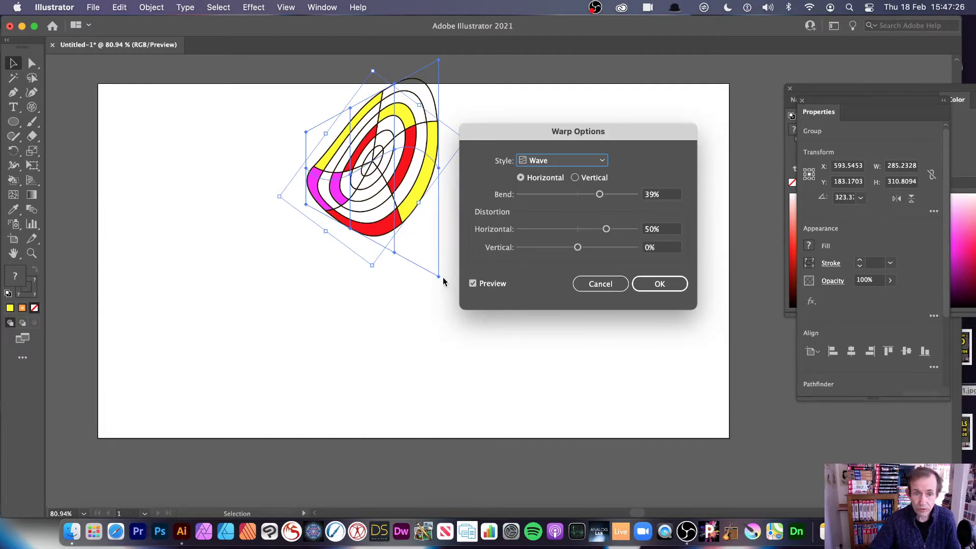
left_click(656, 285)
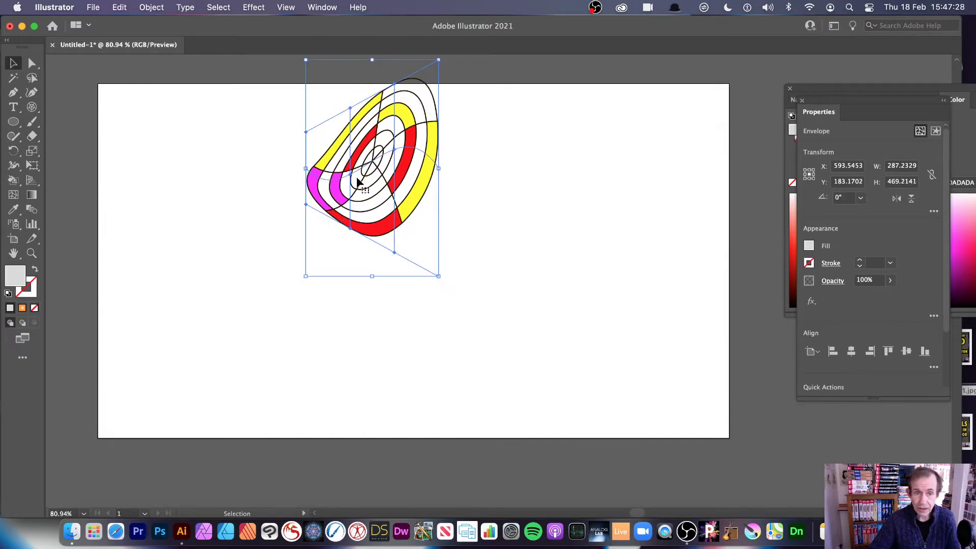
Expand the warped envelope with the Object and Fill options and move the expanded motif down inside the artboard.
left_click(146, 8)
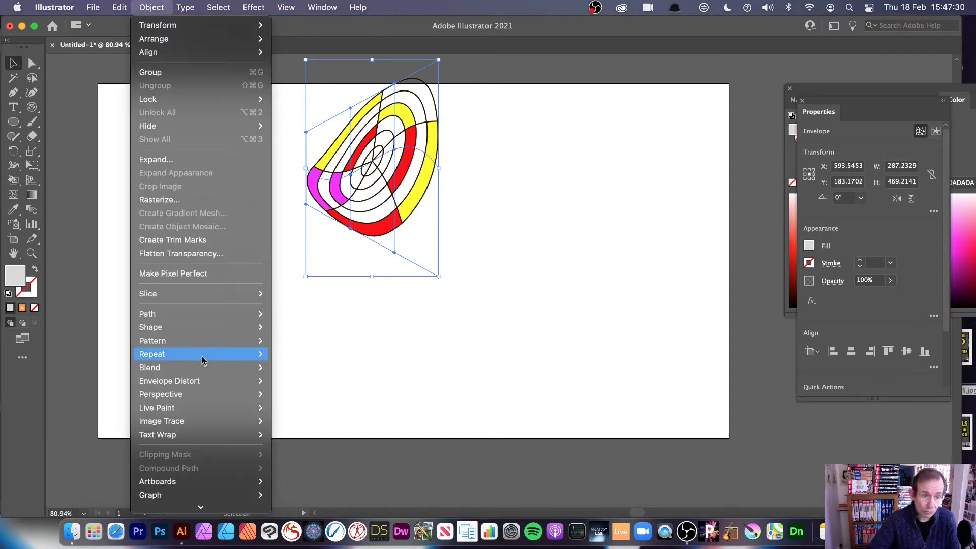
mouse_move(204, 400)
mouse_move(209, 354)
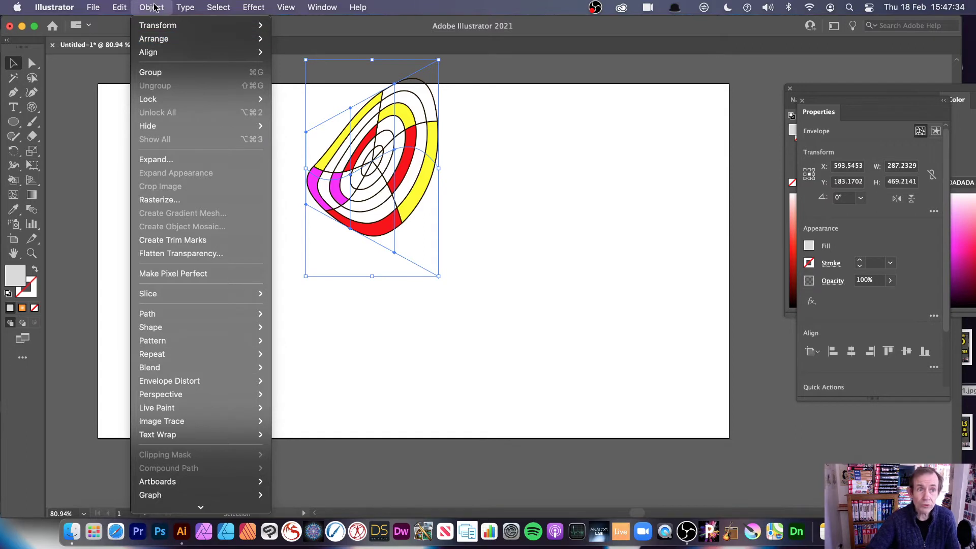
left_click(181, 160)
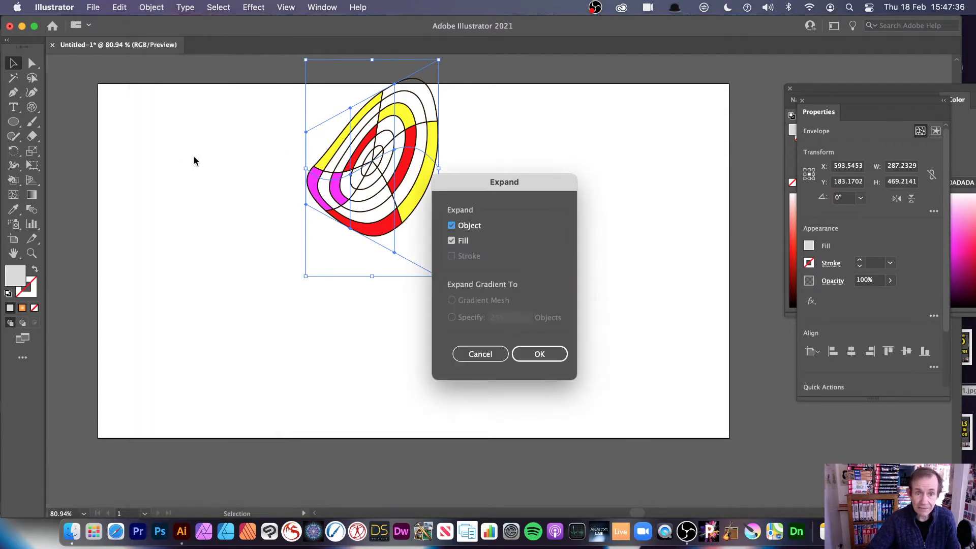
left_click(553, 357)
left_click_drag(481, 123, 442, 124)
left_click_drag(386, 160, 364, 200)
Make a radial repeat of the expanded motif, reduce it to 5 instances and tighten its radius to about 172 px.
left_click(154, 9)
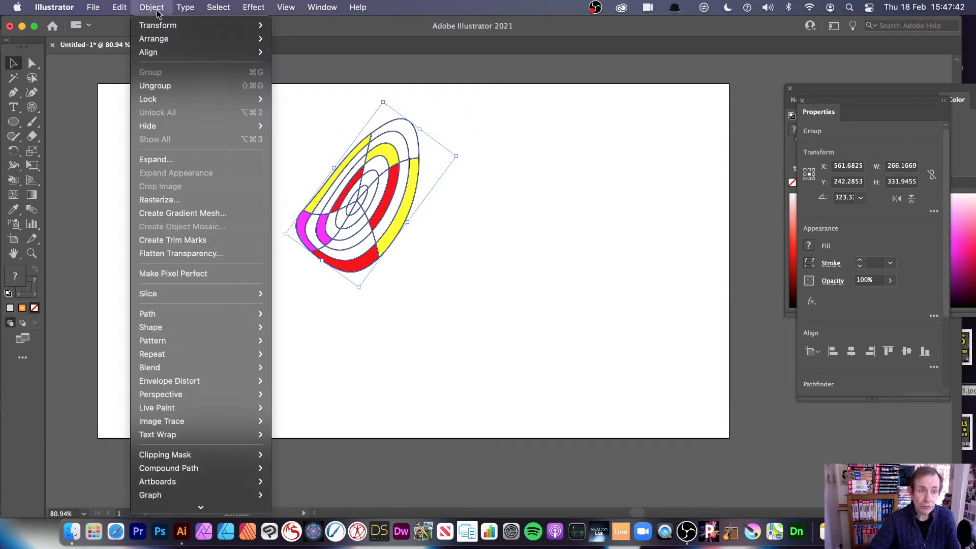
mouse_move(181, 357)
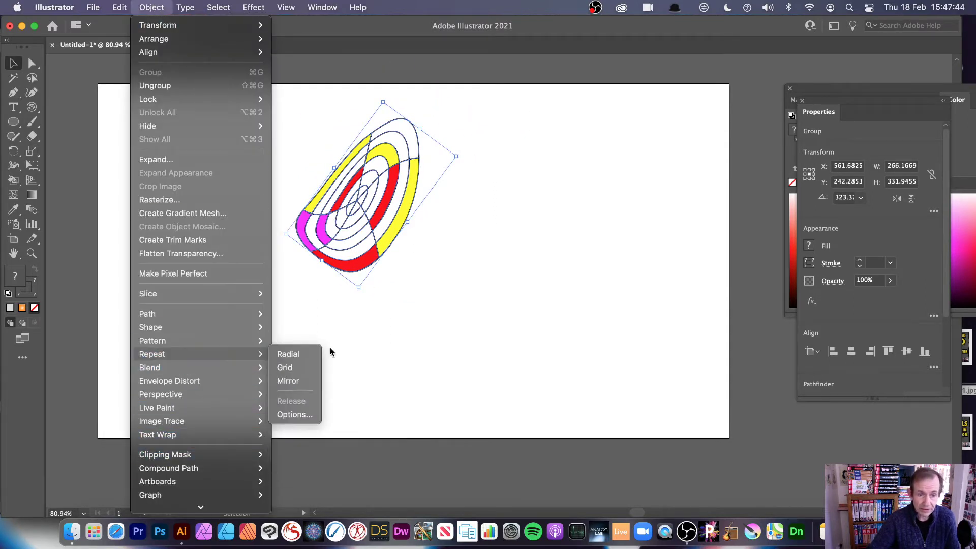
left_click(302, 353)
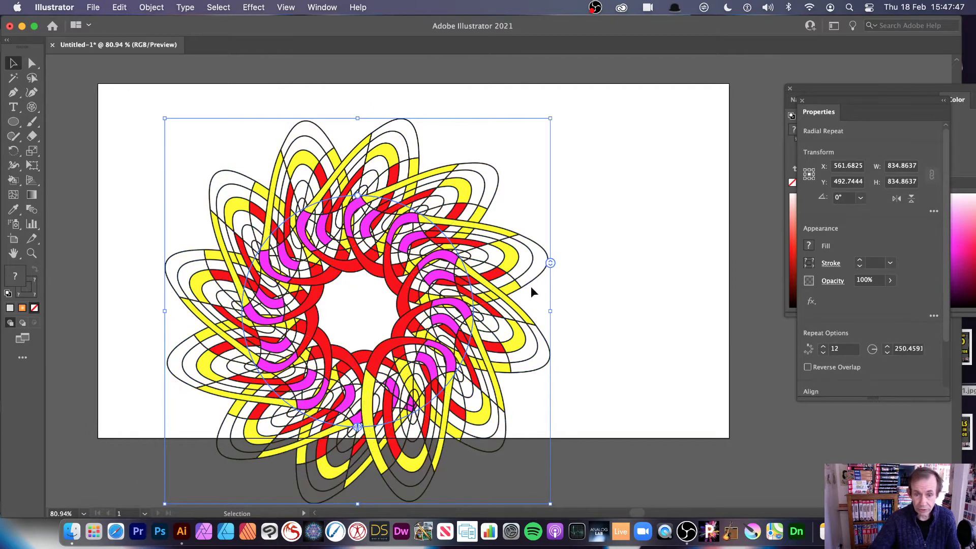
left_click_drag(550, 263, 556, 311)
left_click_drag(358, 197, 387, 239)
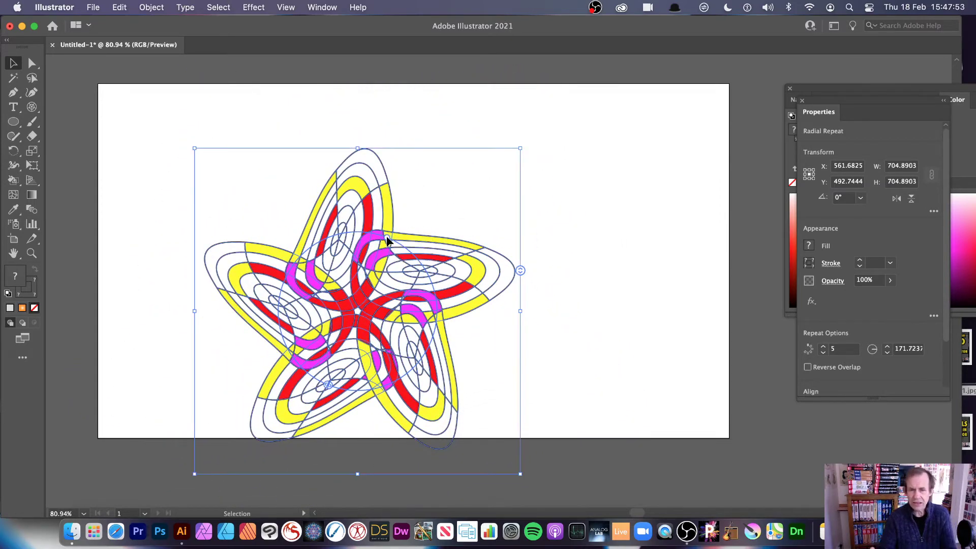
Delete the radial repeat and draw a polar grid about 426 by 422 px with 10 concentric dividers.
key("Delete")
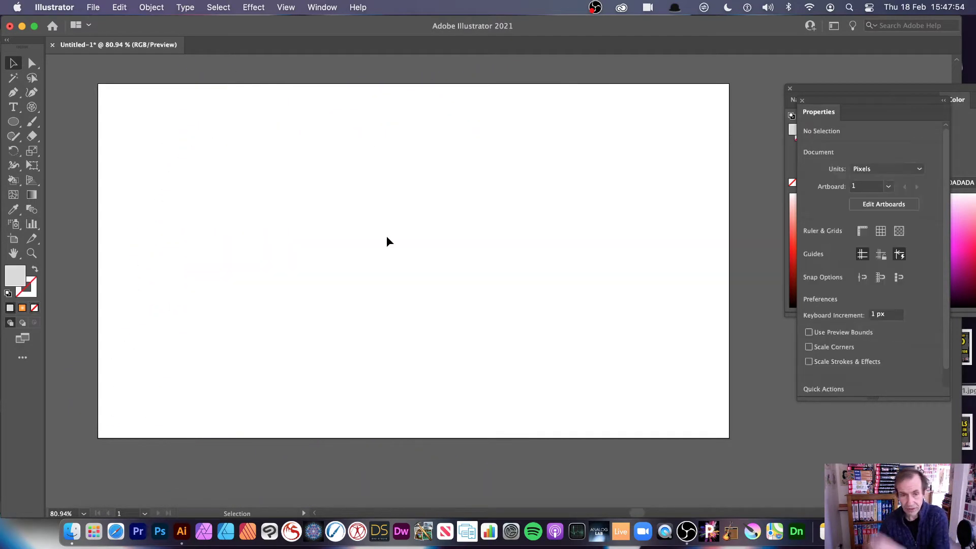
left_click(31, 108)
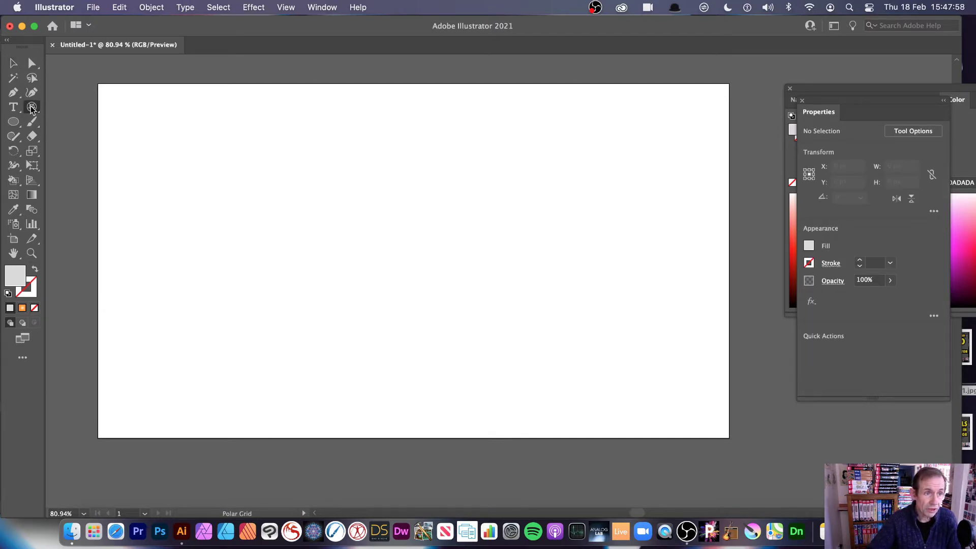
double_click(31, 108)
key("Tab")
key("Tab")
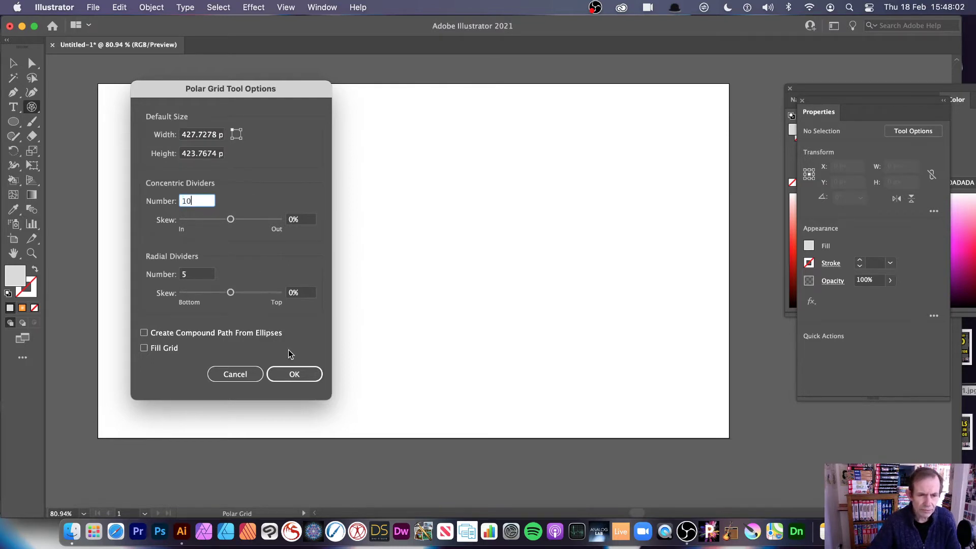
left_click(294, 374)
left_click_drag(307, 186, 506, 383)
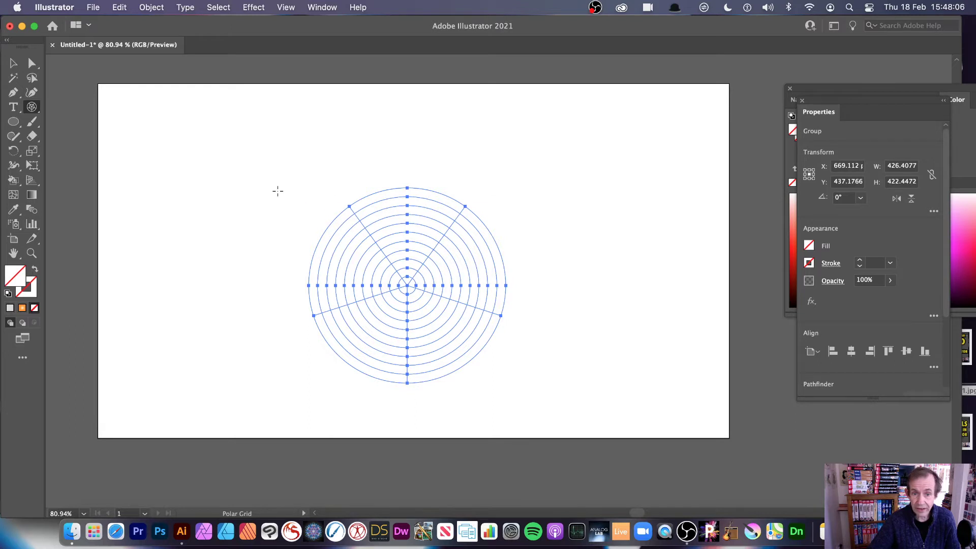
Fill the polar grid with red and give it a 4 pt stroke.
left_click_drag(824, 111, 614, 93)
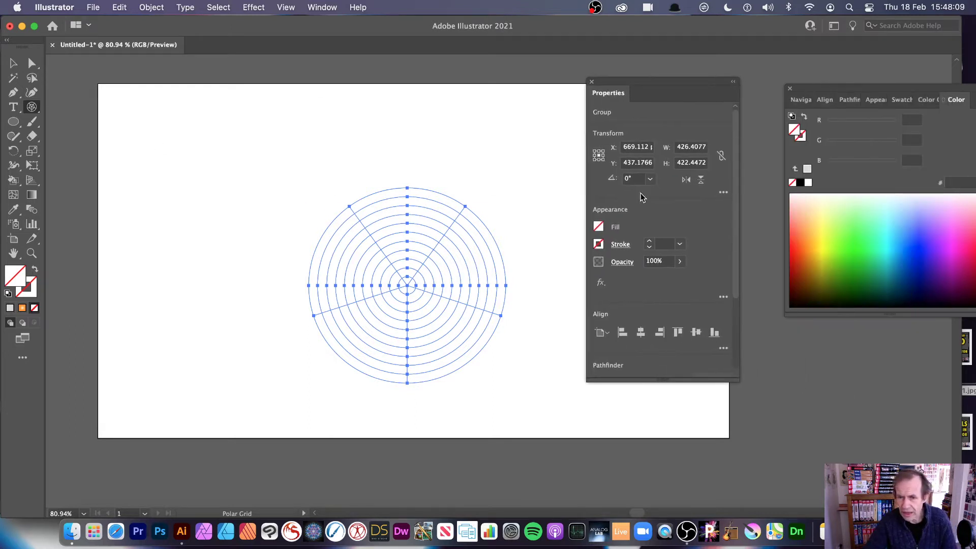
left_click(598, 227)
left_click(499, 270)
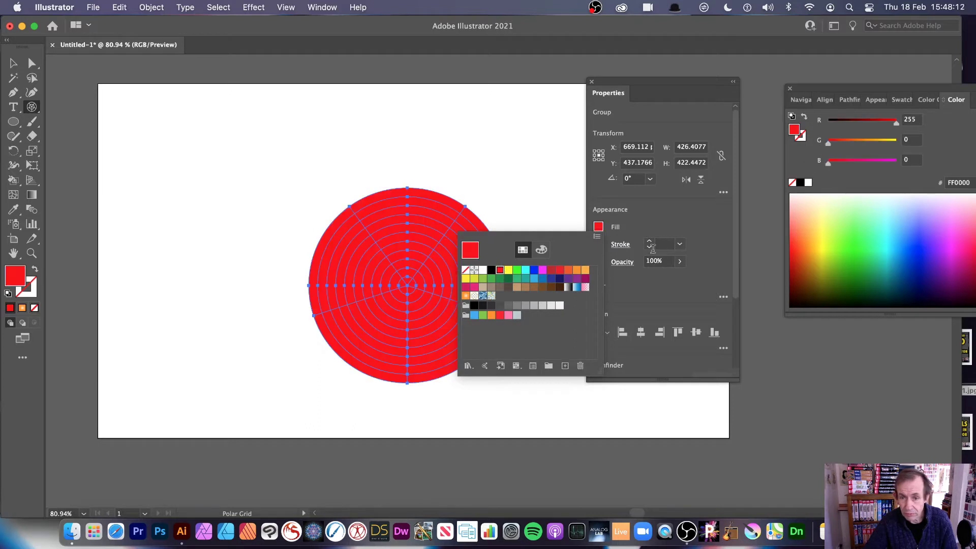
left_click(702, 263)
left_click(681, 245)
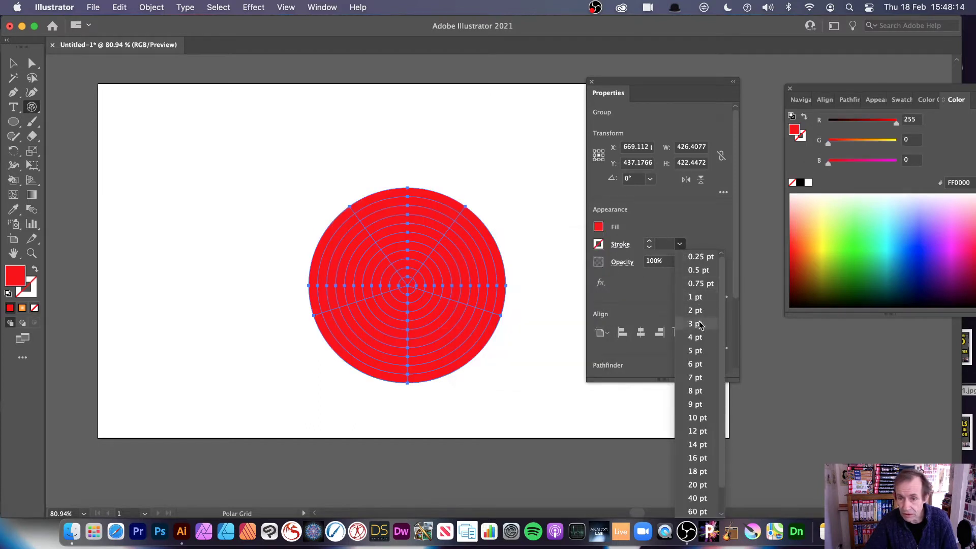
left_click(701, 338)
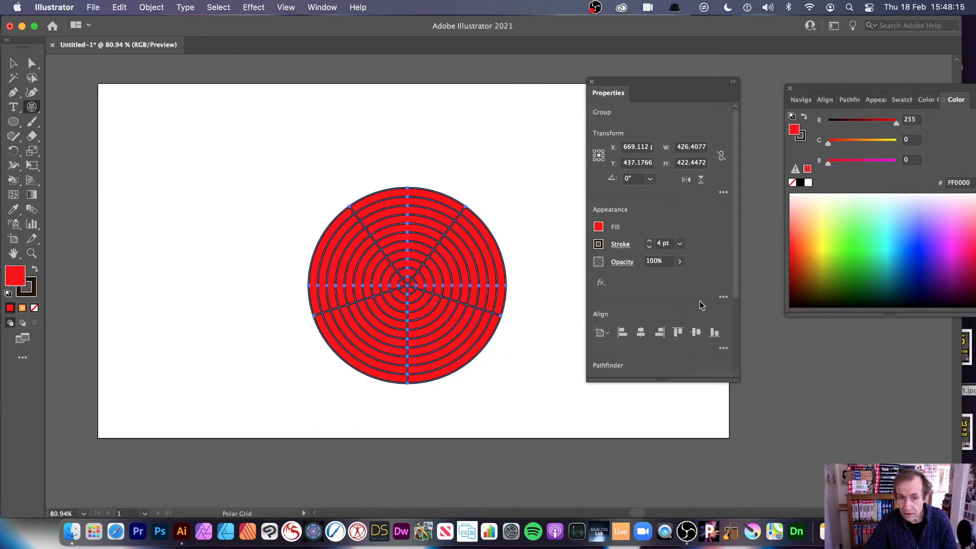
Try a dashed line and a one-sided taper on the grid's stroke, and apply the symmetrical lens-shaped width profile.
left_click(620, 246)
left_click(498, 330)
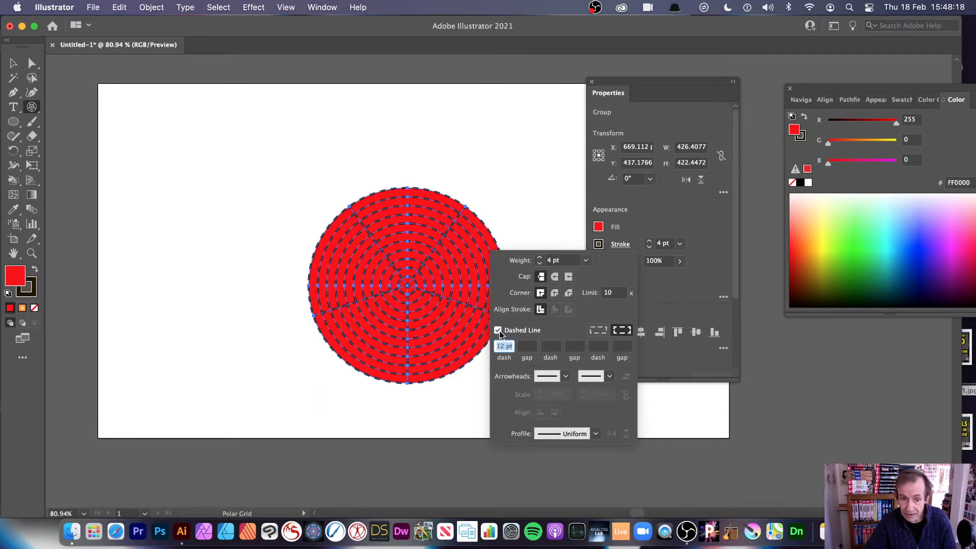
left_click(499, 330)
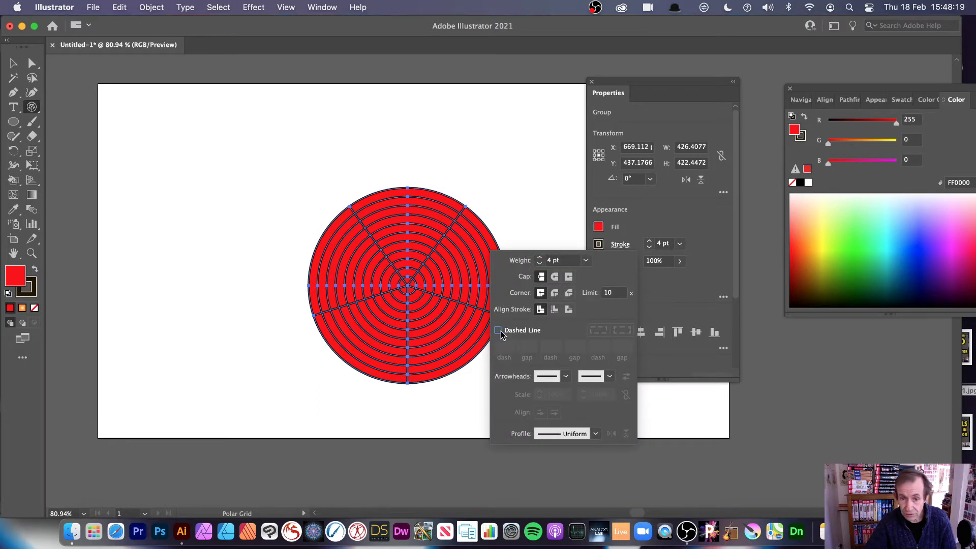
left_click(593, 434)
left_click(558, 372)
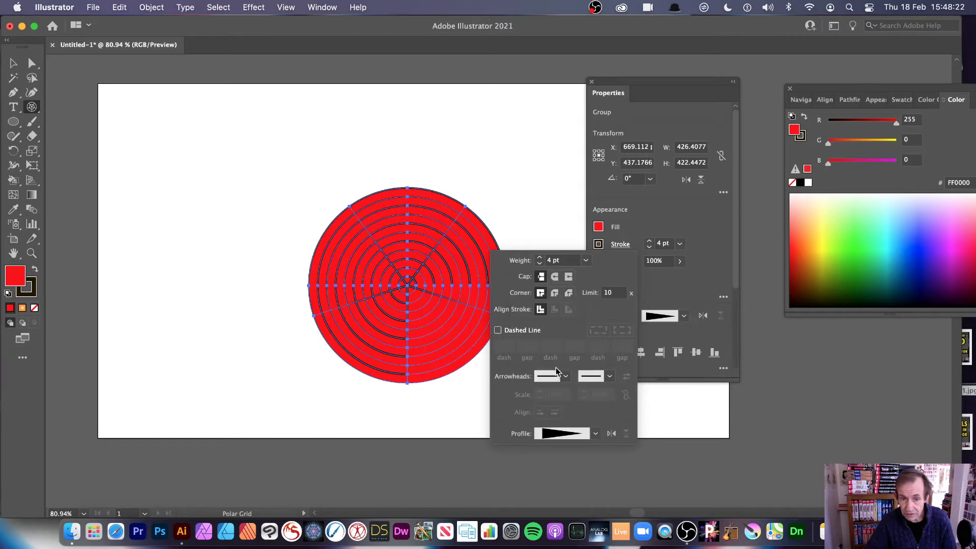
left_click(592, 434)
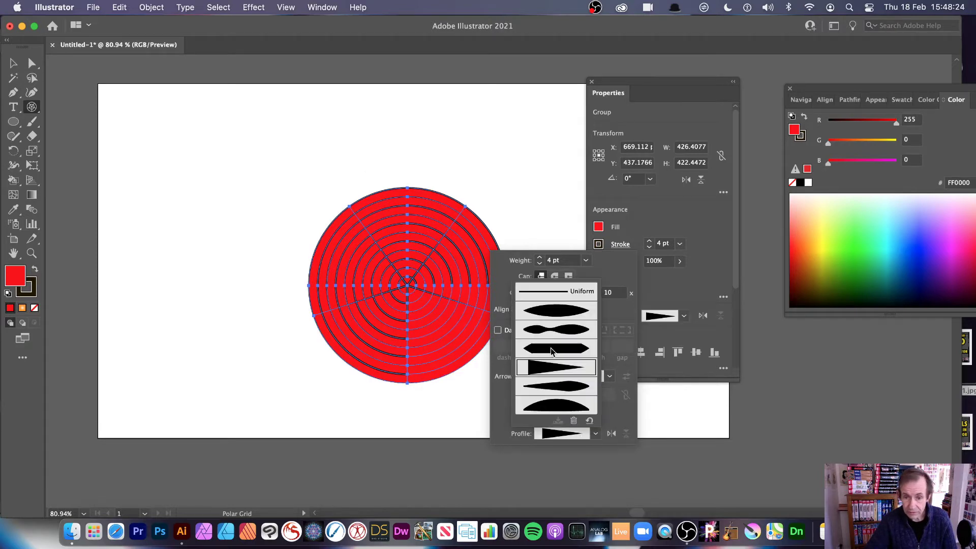
left_click(557, 312)
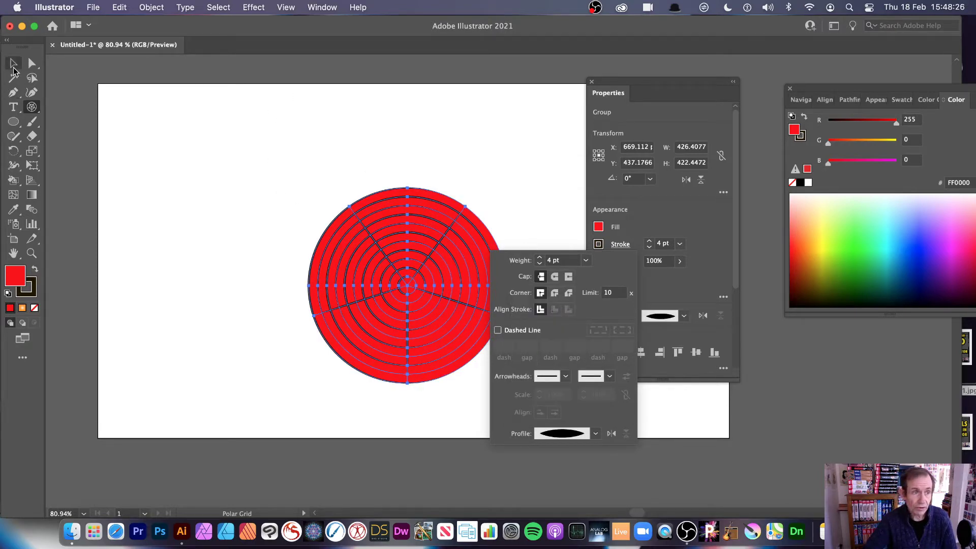
Move the red polar grid about 63 px left and 58 px up.
key("super+shift+a")
key("super+z")
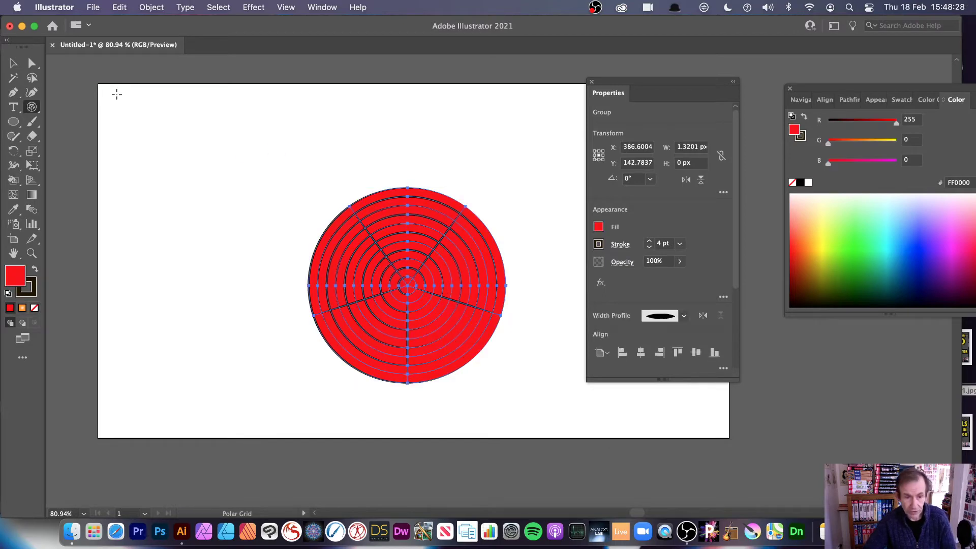
left_click(15, 64)
left_click_drag(459, 264, 430, 233)
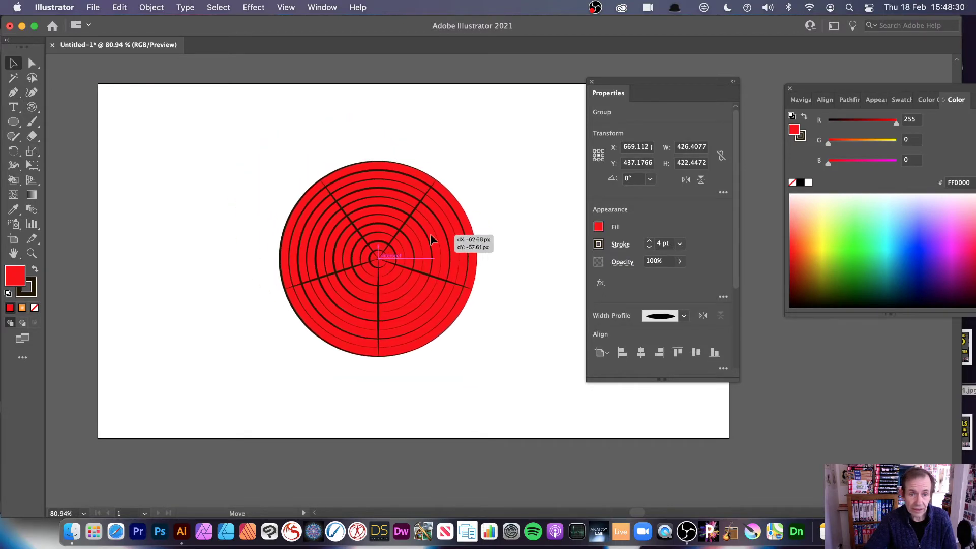
Make a radial repeat of the red grid and widen its radius to about 425 px.
left_click(151, 7)
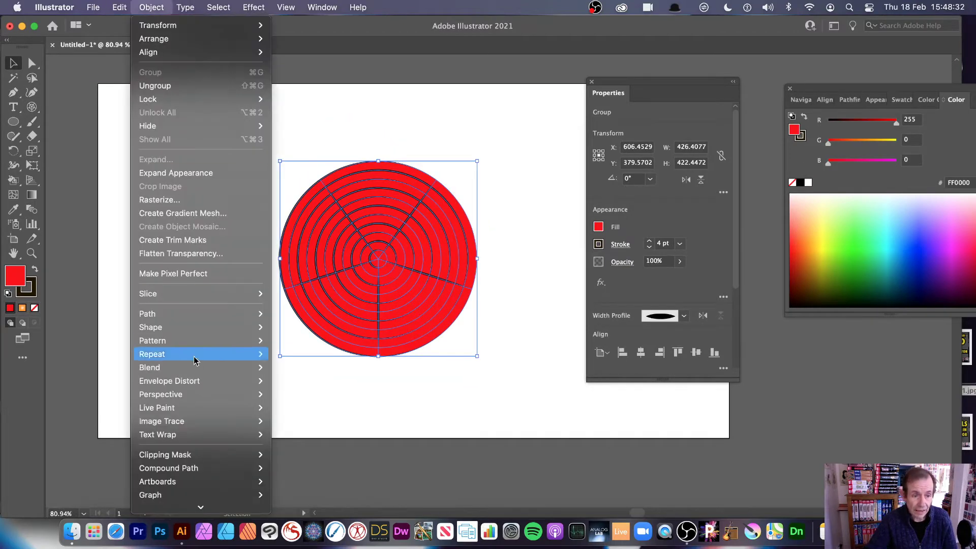
mouse_move(207, 373)
mouse_move(205, 355)
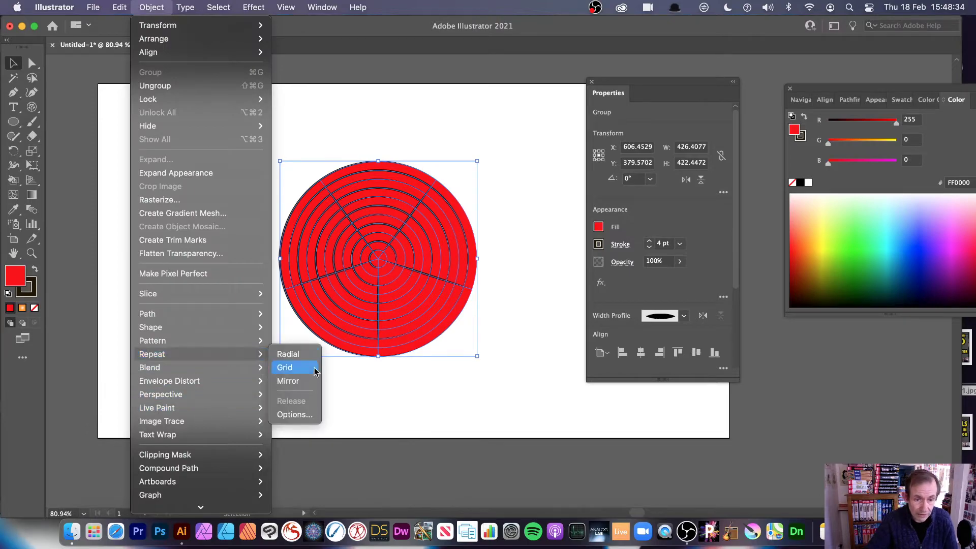
left_click(289, 351)
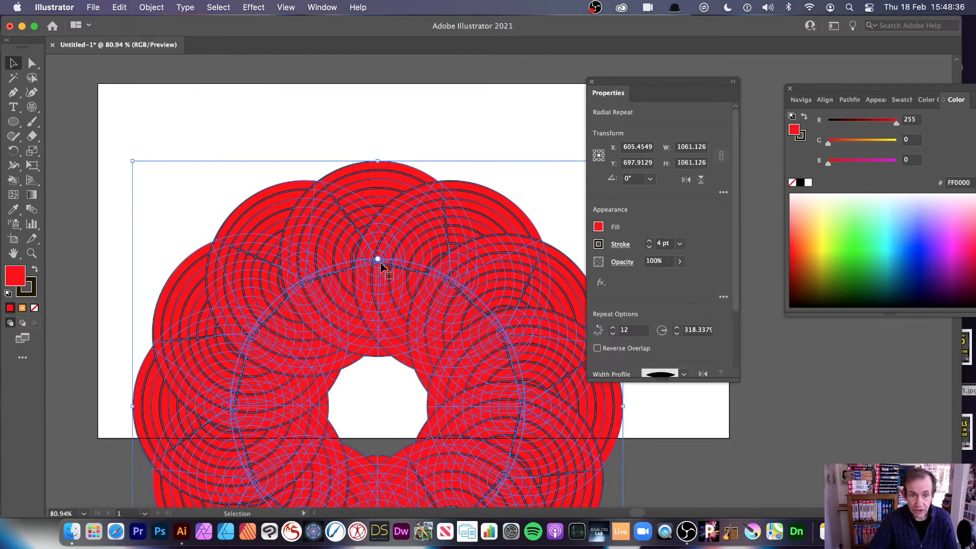
left_click_drag(377, 257, 428, 217)
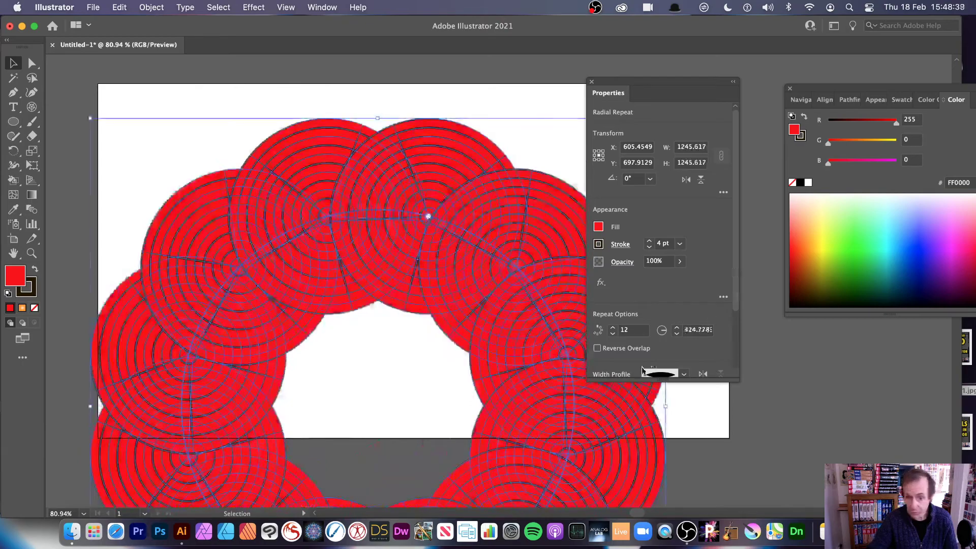
Set the radial repeat to 4 instances and tighten its radius to about 211 px.
left_click(634, 332)
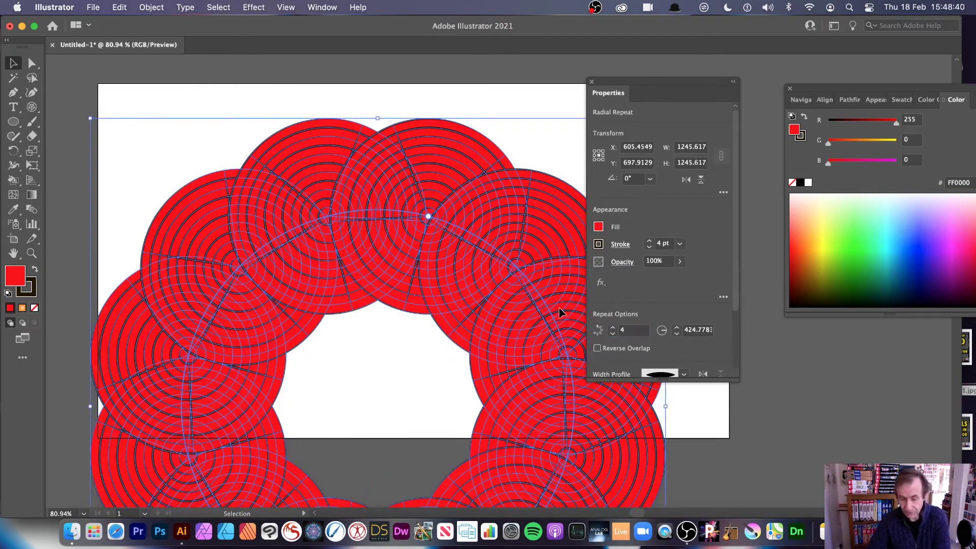
type("4")
key("Return")
left_click_drag(429, 216, 397, 310)
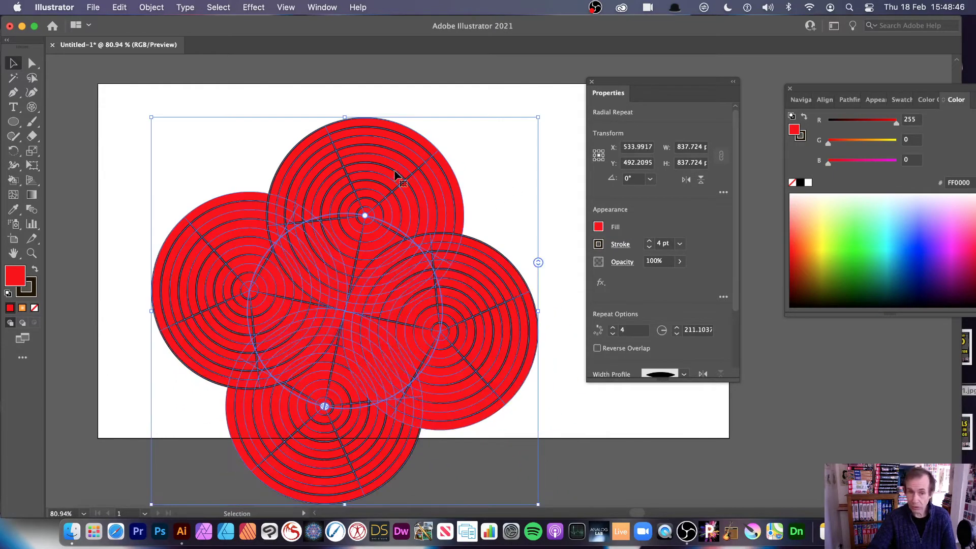
Edit the grid inside the radial repeat, rotating it and pulling individual anchor points of its rings and dividers outward.
double_click(388, 174)
left_click_drag(484, 142, 399, 171)
left_click(32, 63)
left_click_drag(300, 158, 267, 127)
left_click_drag(214, 111, 170, 152)
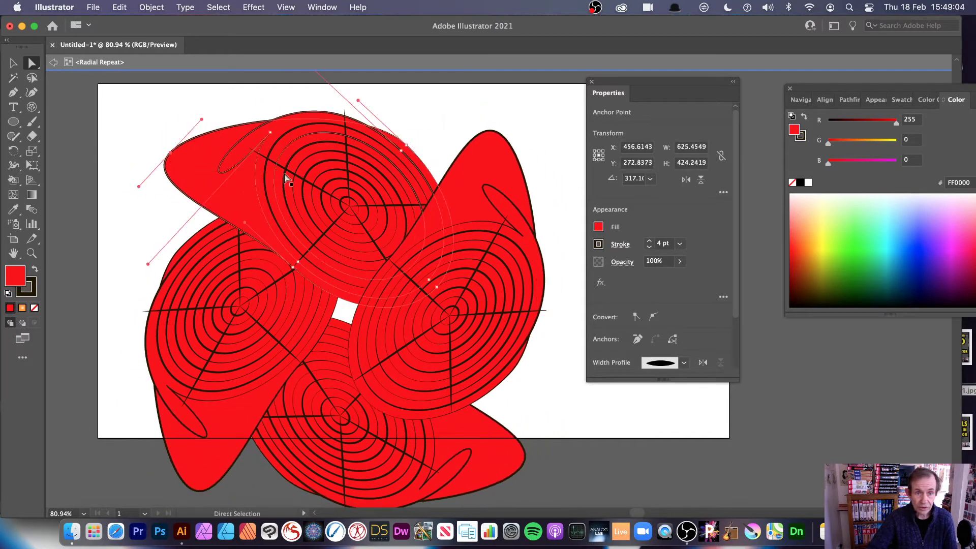
left_click(286, 168)
left_click_drag(285, 168, 217, 196)
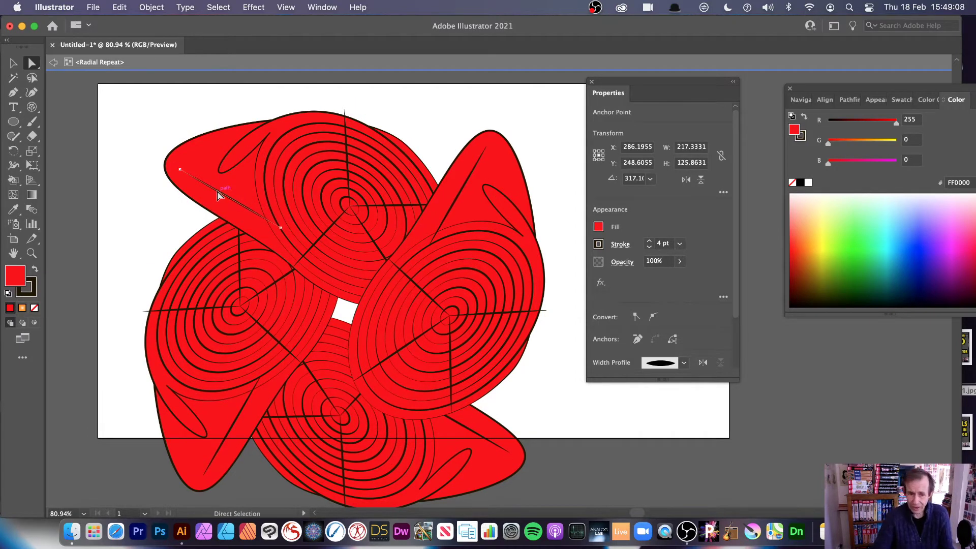
Undo the anchor point edits, the rotation and the radial repeat of the red grid.
key("super+z")
key("super+z")
key("super+z")
key("super+z")
key("super+z")
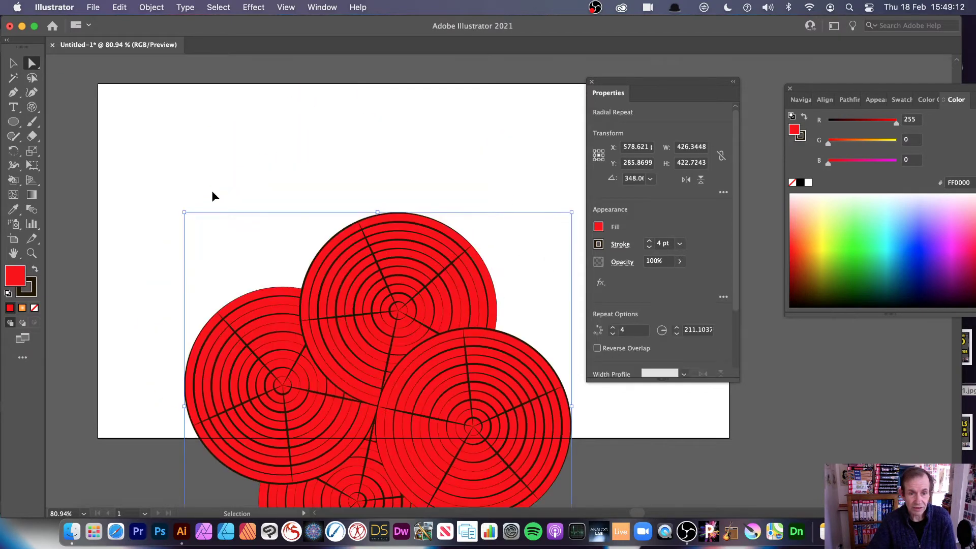
key("super+z")
key("super+z")
key("super+z")
key("super+z")
Delete the red radial repeat and set the Polar Grid tool to 10 concentric dividers and 0 radial dividers.
left_click(13, 65)
key("Delete")
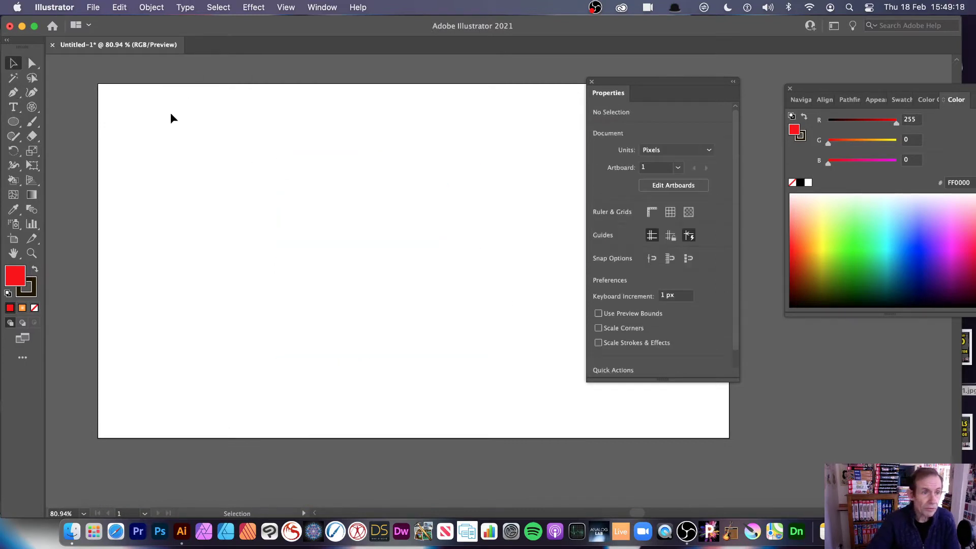
left_click(32, 107)
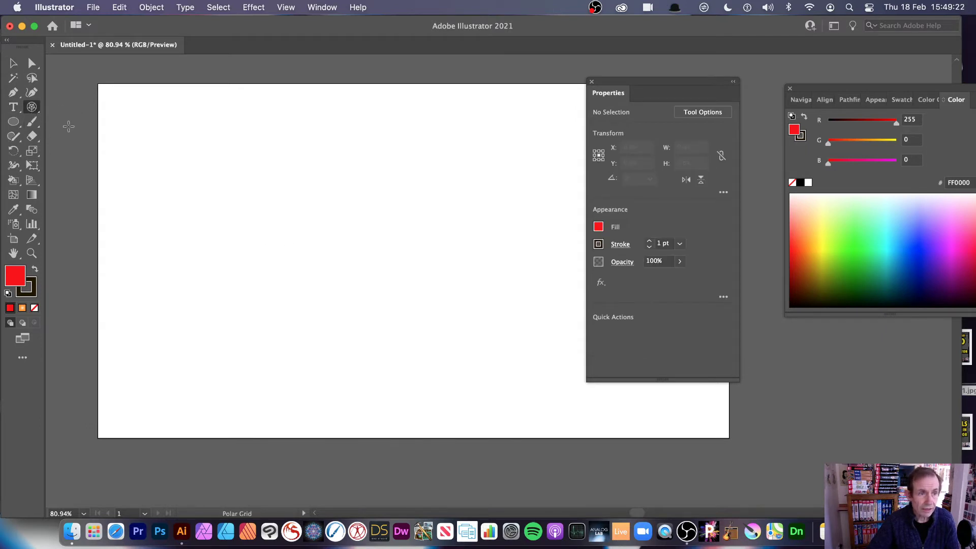
double_click(33, 109)
left_click_drag(226, 92, 353, 113)
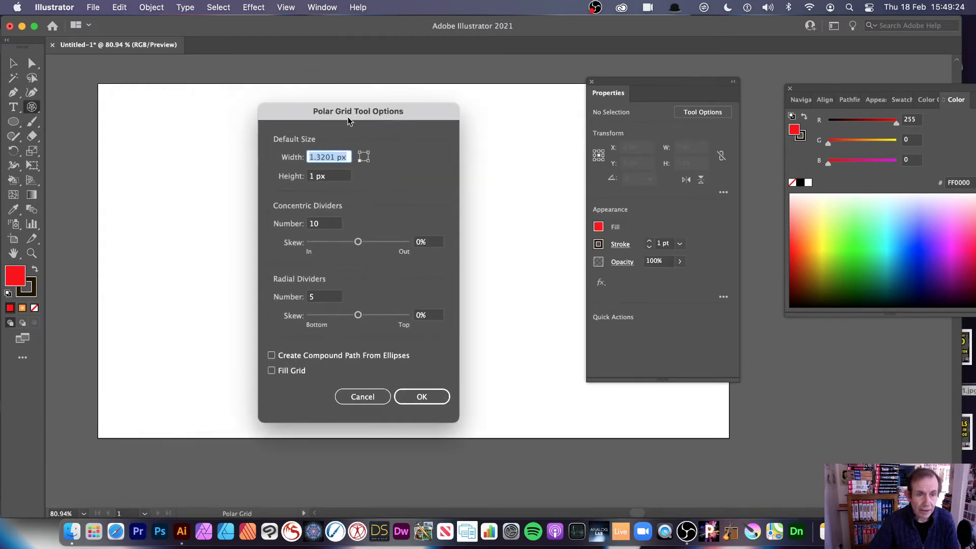
left_click(329, 225)
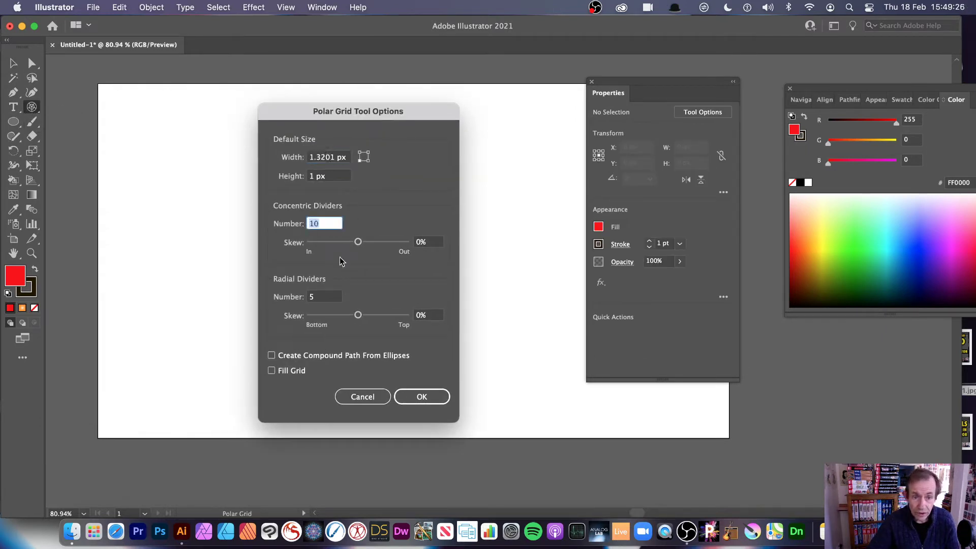
left_click(310, 299)
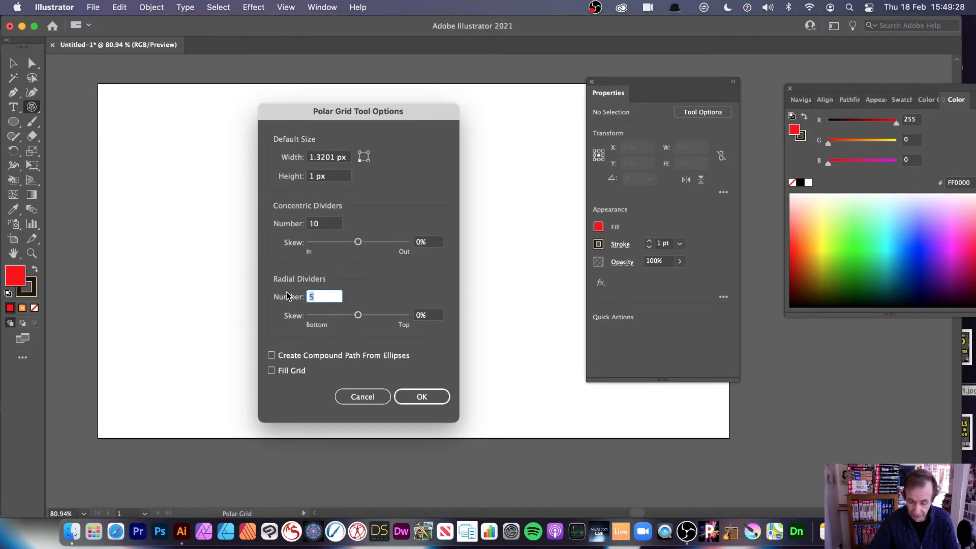
type("0")
left_click(422, 397)
Draw a grid of concentric rings about 417 by 409 px with a 5 pt stroke in the artboard's upper-left area.
left_click_drag(227, 176, 421, 367)
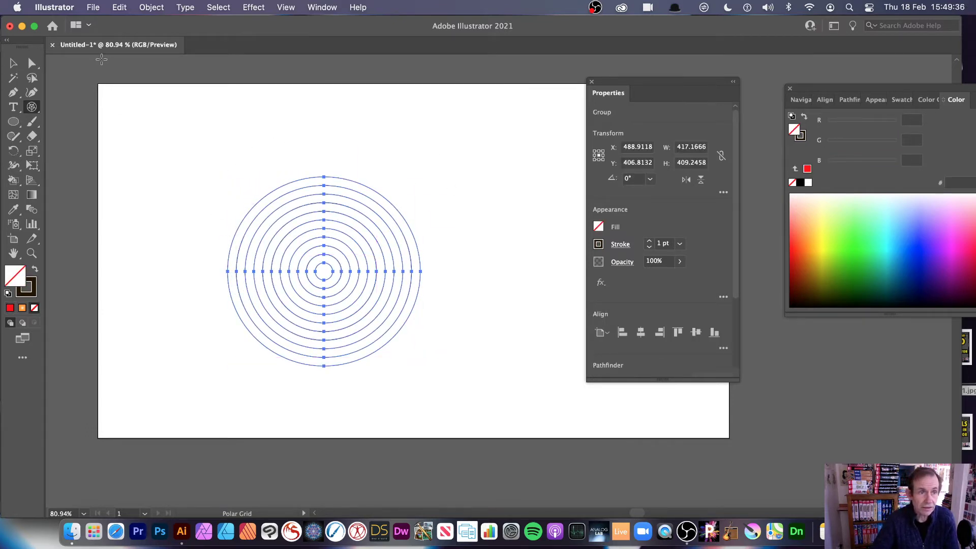
left_click(680, 243)
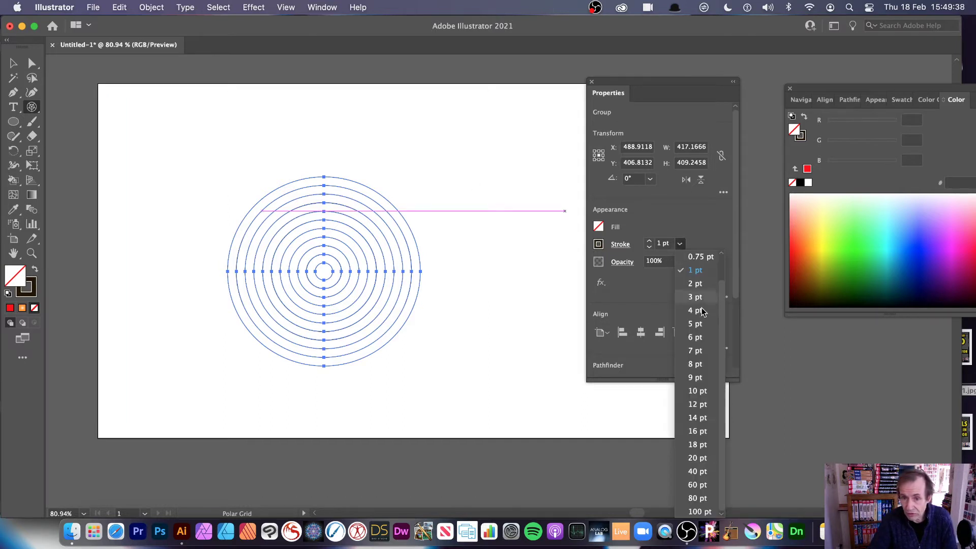
left_click(695, 324)
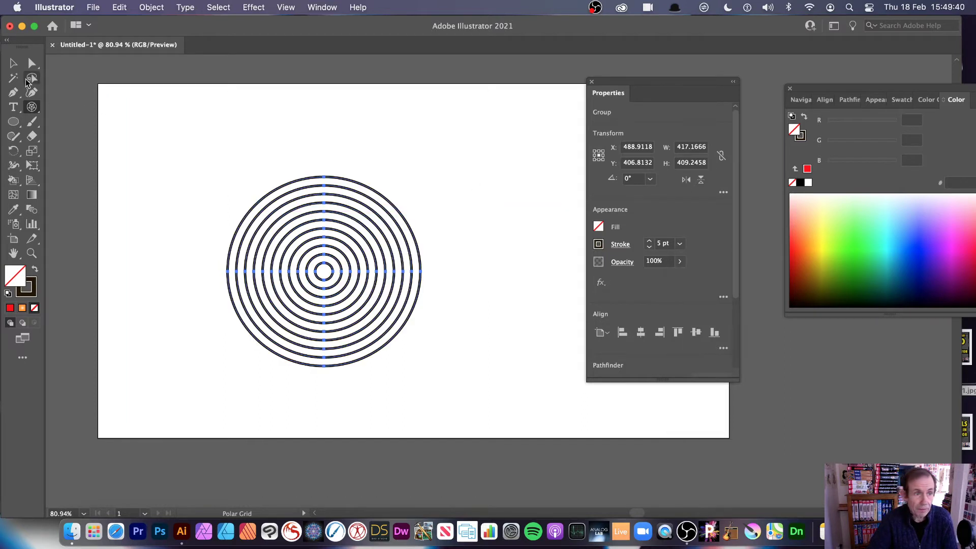
left_click(14, 63)
left_click_drag(344, 247, 319, 213)
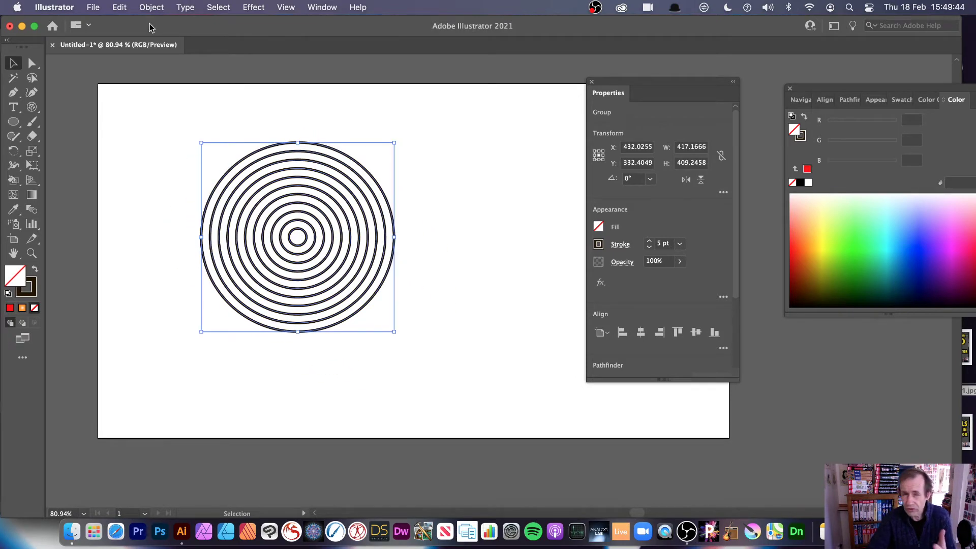
Make a radial repeat of the rings with 4 instances and a radius of about 311 px.
left_click(153, 7)
mouse_move(267, 9)
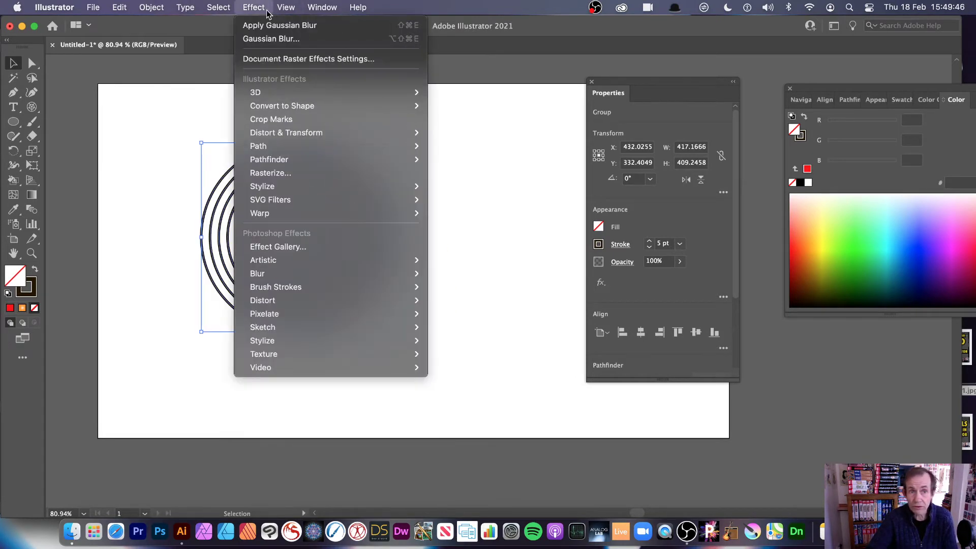
mouse_move(277, 94)
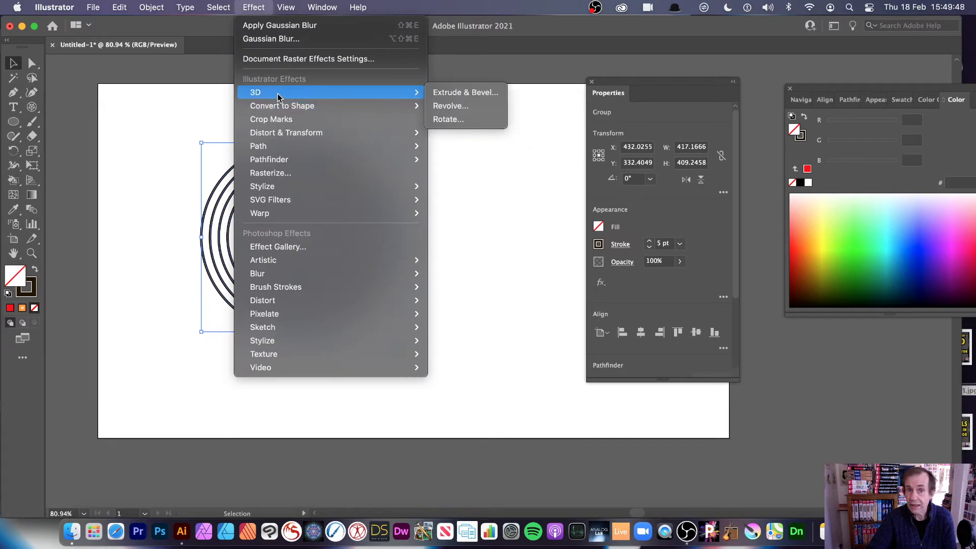
mouse_move(164, 9)
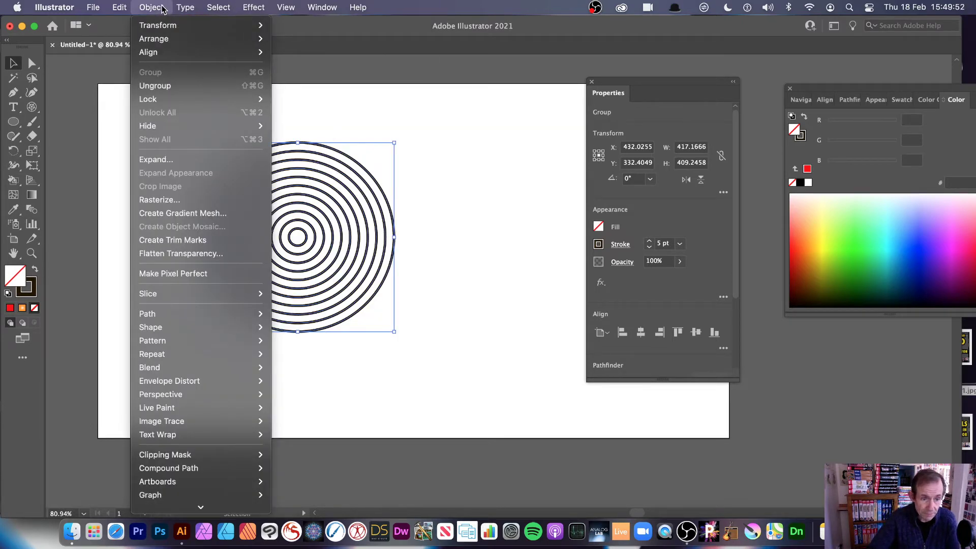
mouse_move(202, 382)
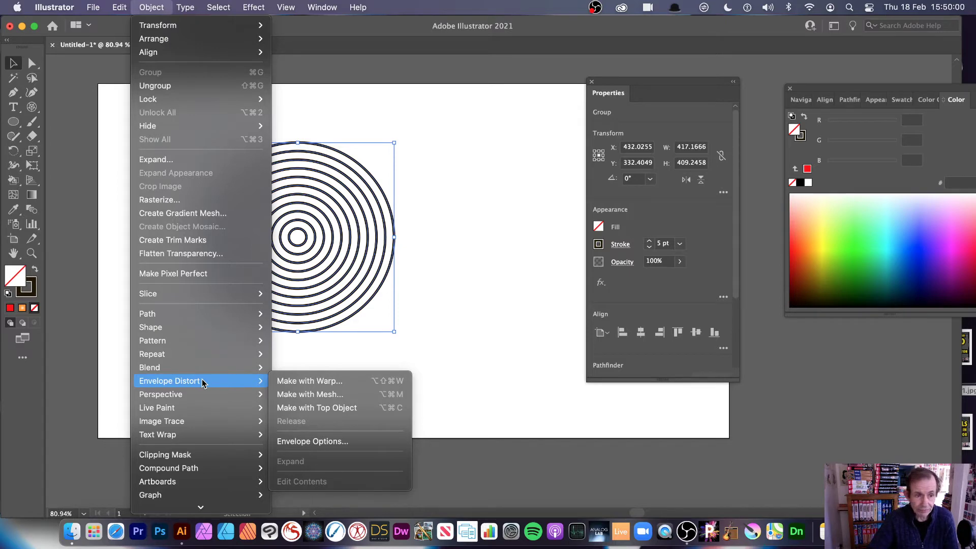
mouse_move(213, 354)
left_click(286, 355)
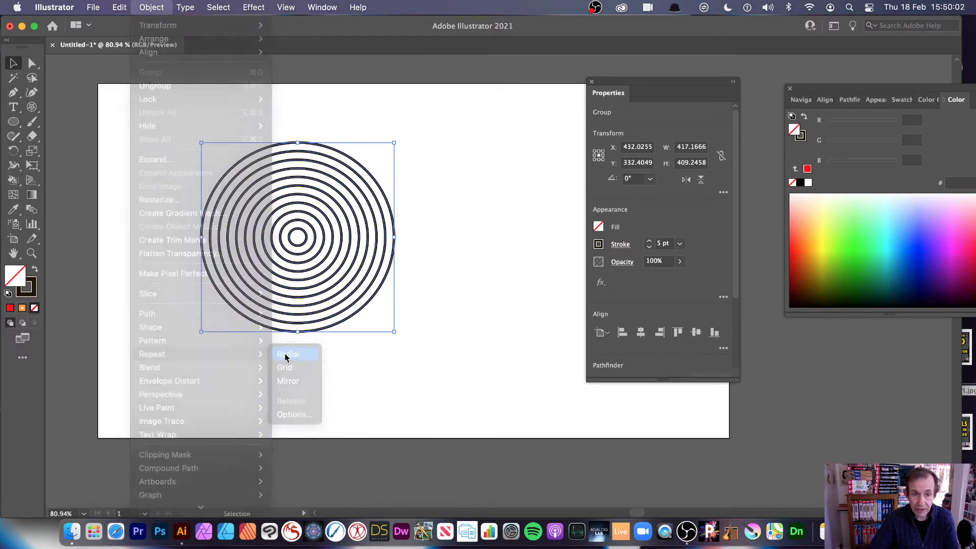
left_click_drag(351, 309, 374, 205)
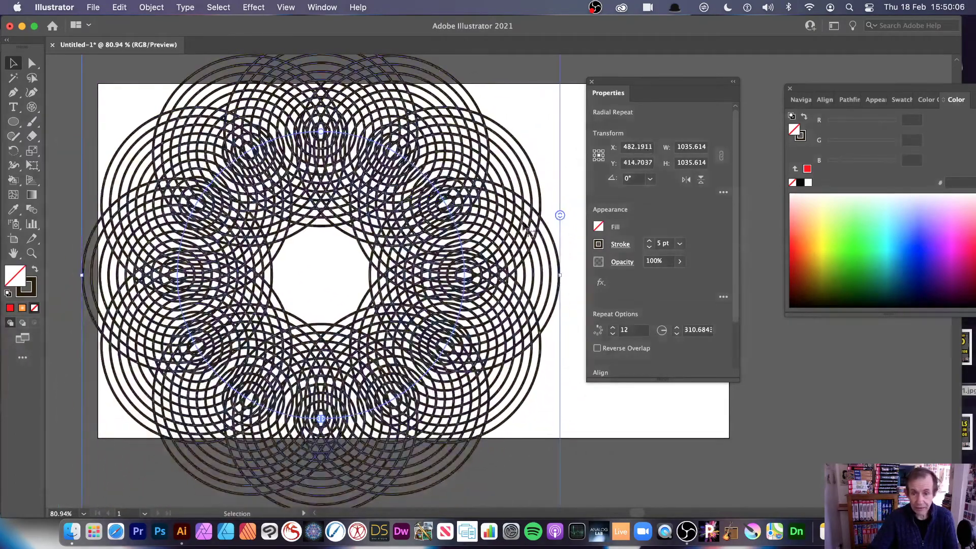
left_click_drag(561, 213, 568, 264)
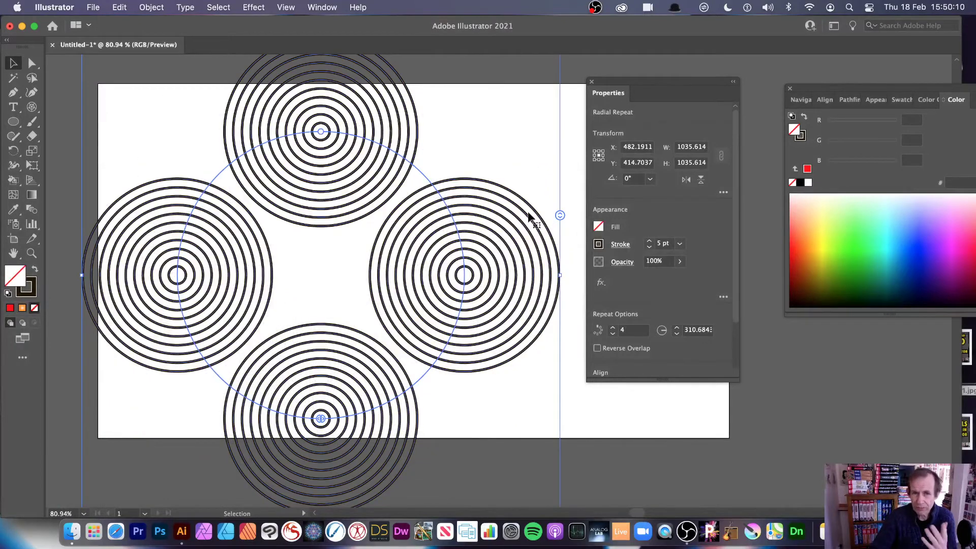
Edit the rings inside the radial repeat, reshaping them into an ellipse about 260 by 553 px, moving and rotating them.
left_click(486, 265)
double_click(452, 243)
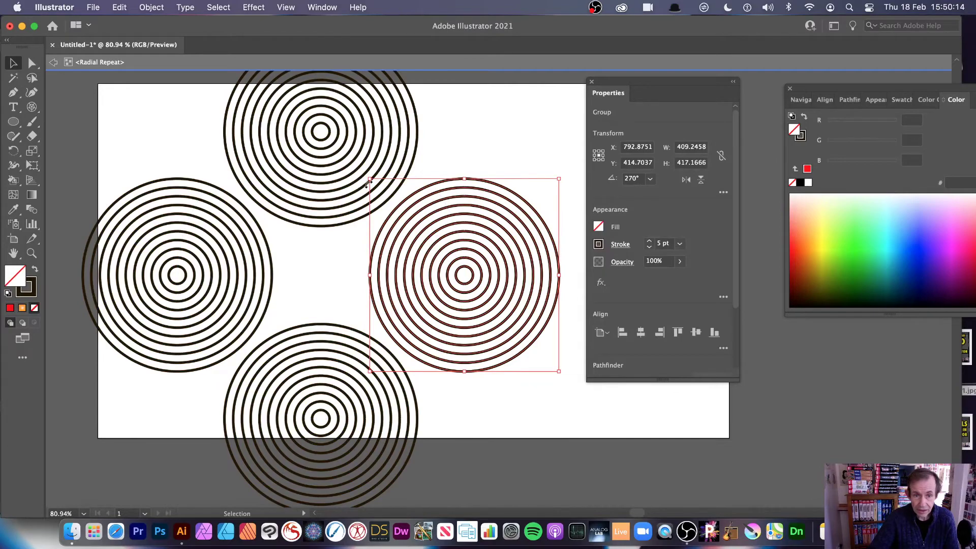
left_click_drag(369, 180, 442, 106)
left_click_drag(468, 229, 190, 264)
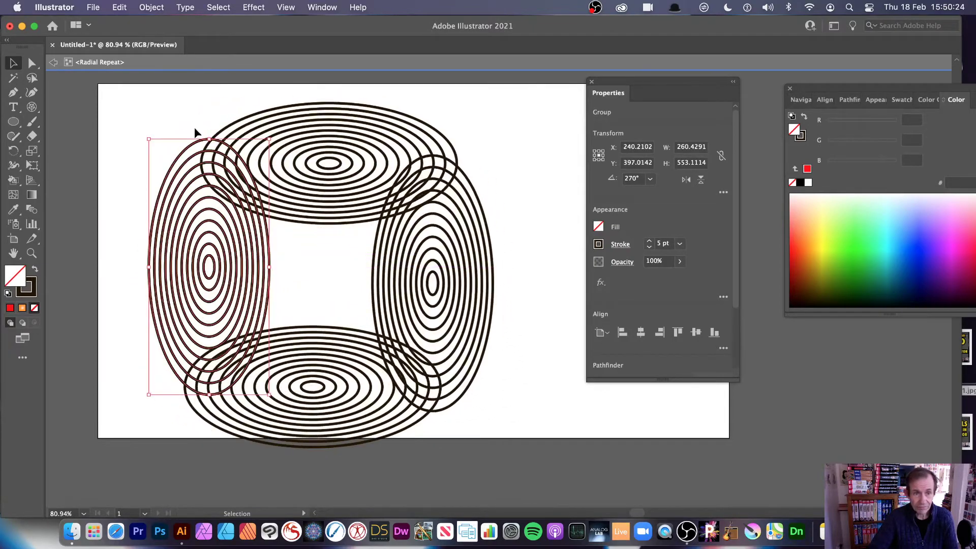
left_click_drag(272, 133, 391, 265)
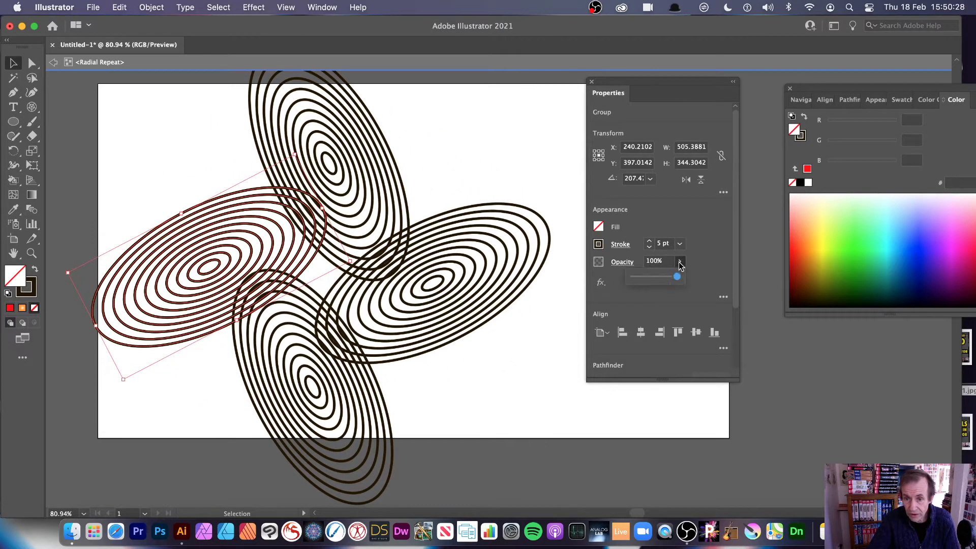
Apply a lens-shaped width profile, thick in the middle and tapered at both ends, to the ellipses' 5 pt stroke.
left_click_drag(666, 278, 711, 277)
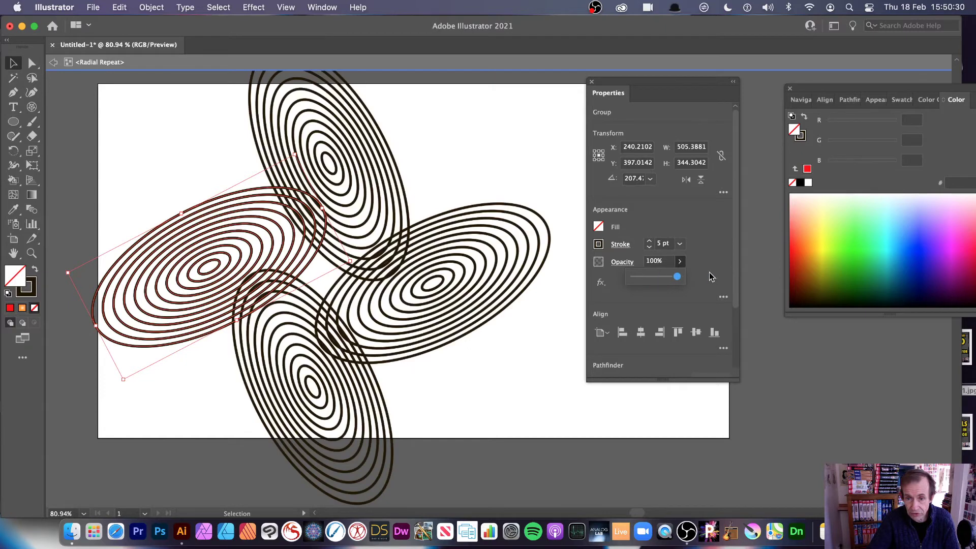
left_click(625, 246)
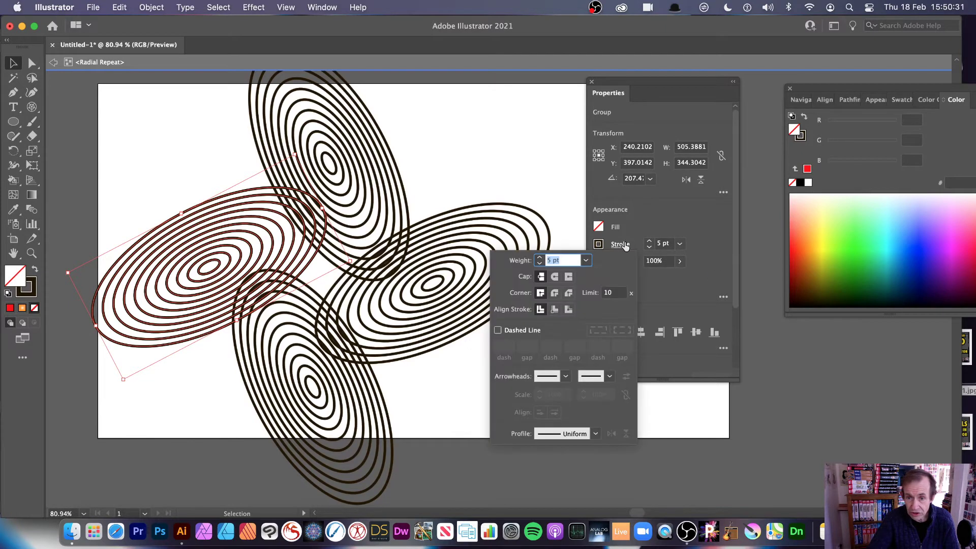
left_click(596, 434)
left_click(570, 367)
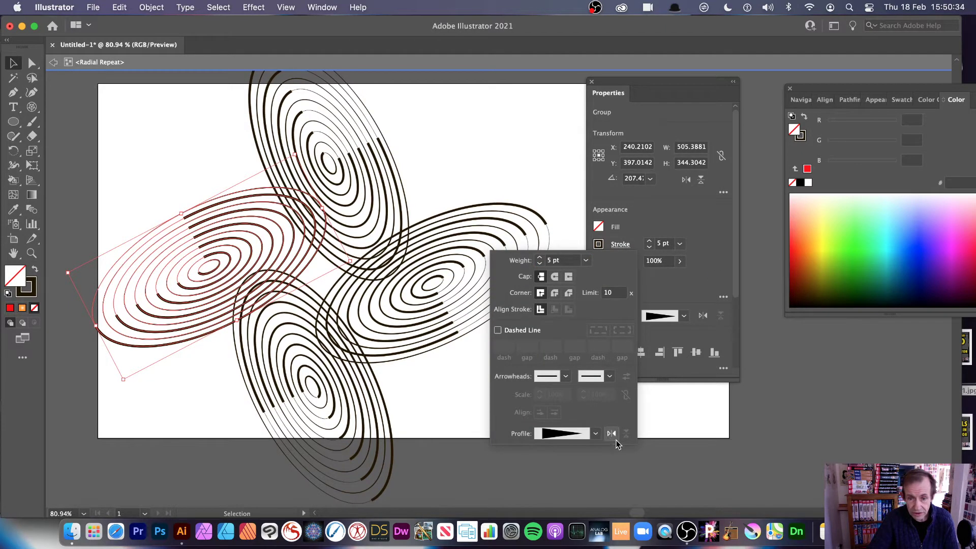
left_click(595, 434)
left_click(551, 312)
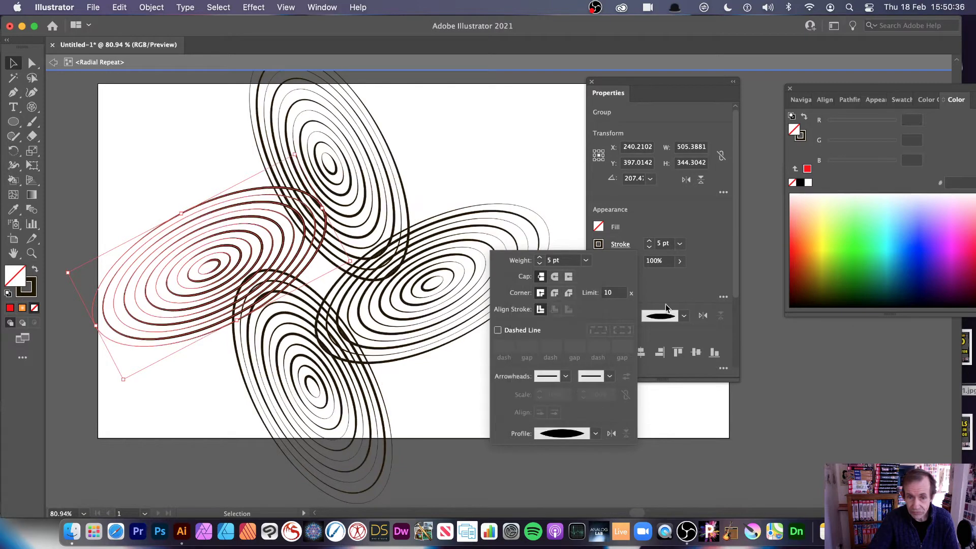
left_click(706, 250)
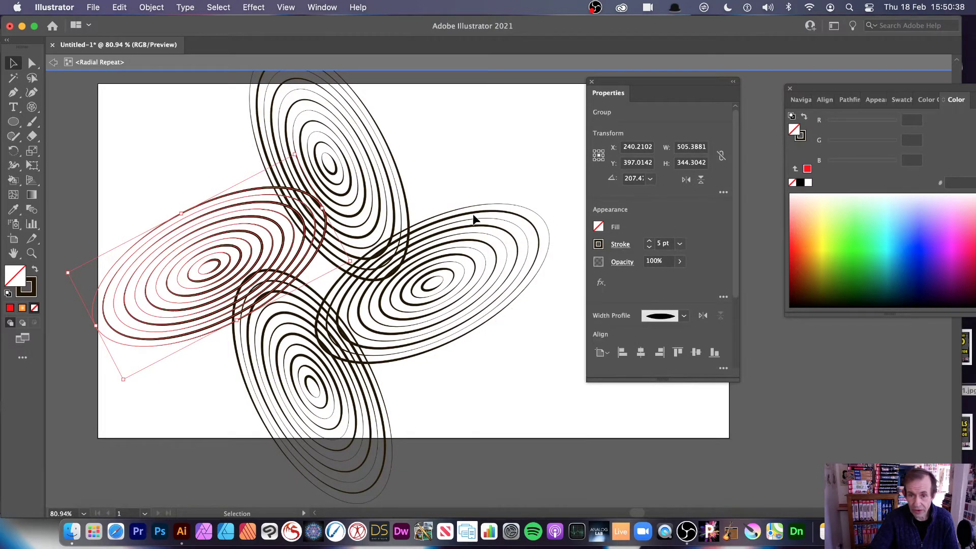
Rotate the ellipses inside the repeat to about 313°, and scale the whole repeat down to about 533 px near the artboard's centre.
mouse_move(295, 154)
left_mouse_down()
mouse_move(285, 147)
mouse_move(342, 159)
mouse_move(264, 135)
mouse_move(112, 161)
mouse_move(86, 224)
mouse_move(84, 272)
mouse_move(391, 198)
mouse_move(157, 163)
mouse_move(145, 232)
left_mouse_up()
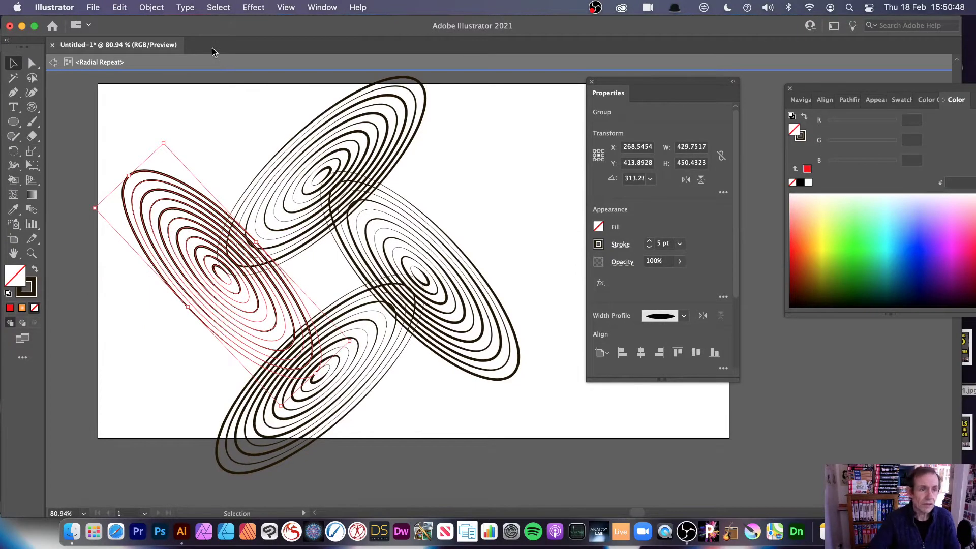
left_click(50, 61)
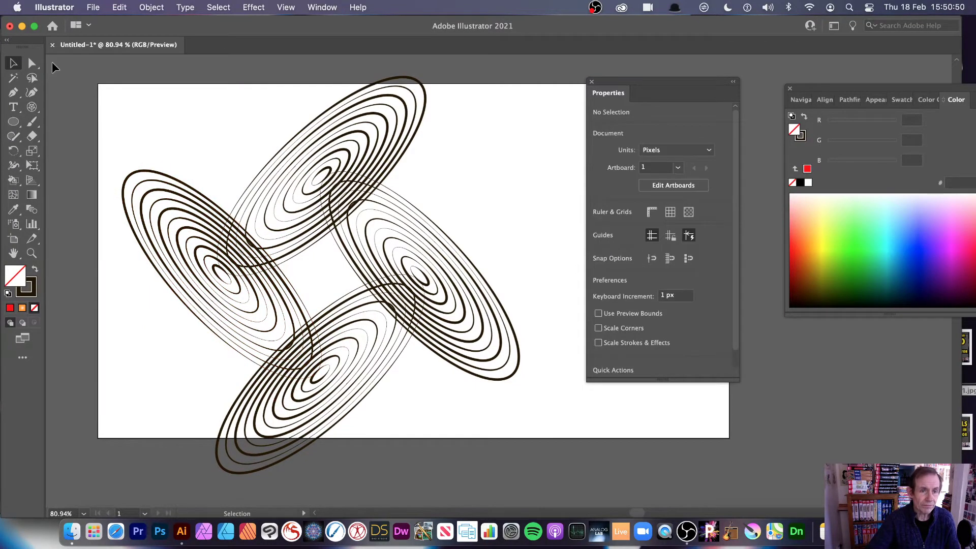
left_click(296, 192)
left_click_drag(129, 78, 272, 192)
left_click_drag(399, 299, 362, 219)
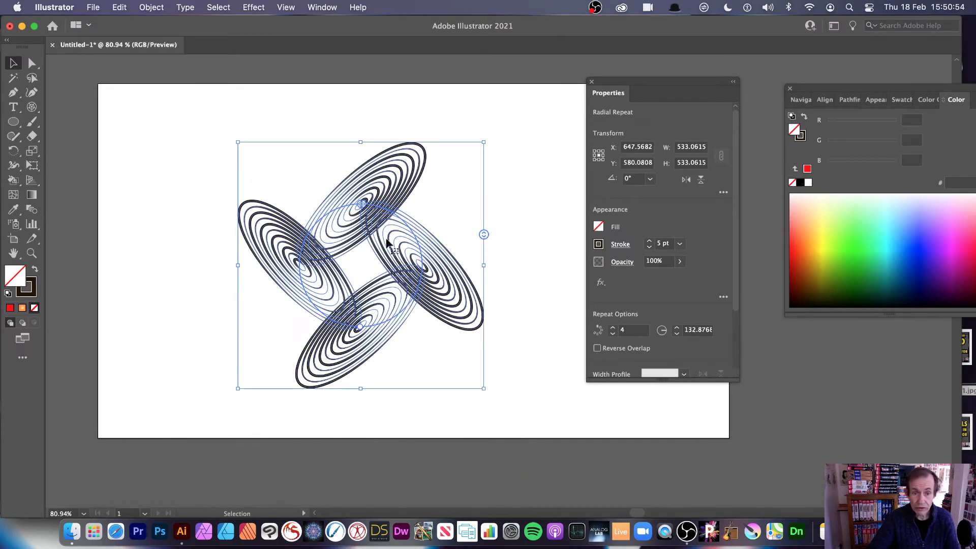
Nest the design in a second radial repeat with 4 instances, tightening its radius and rotating it.
left_click(152, 7)
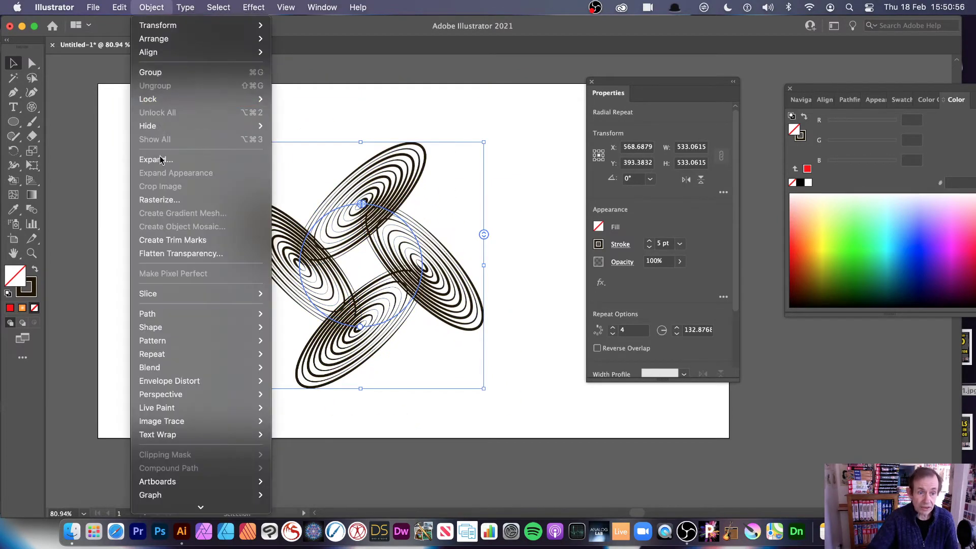
mouse_move(212, 356)
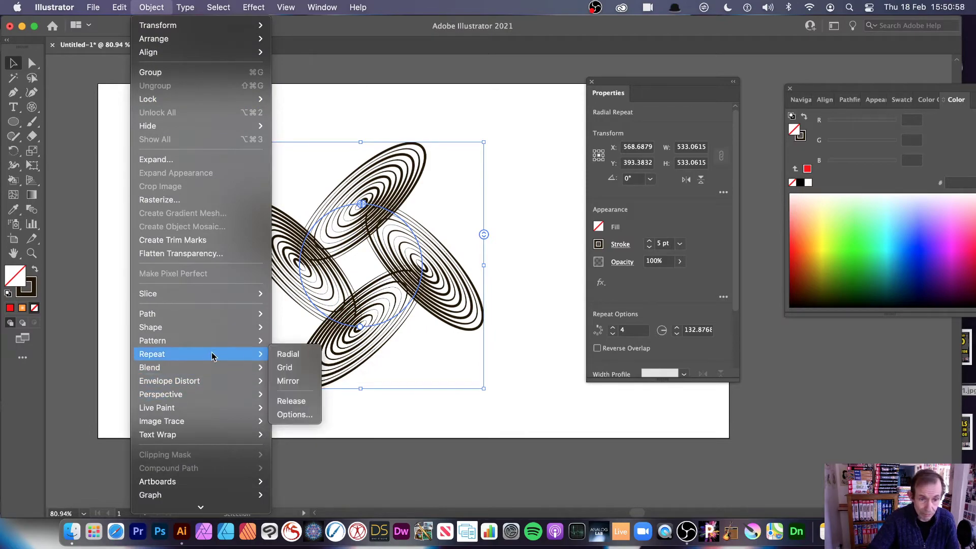
left_click(298, 353)
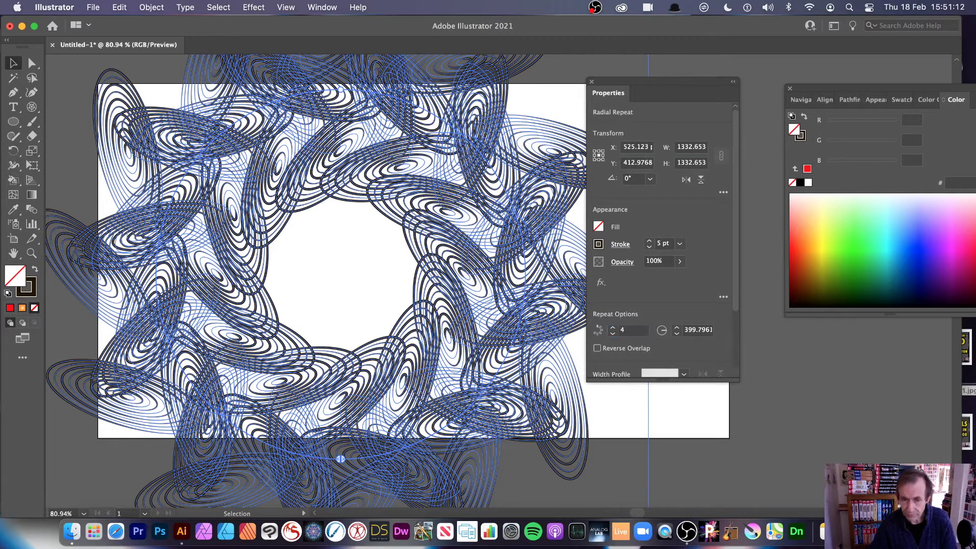
key("Return")
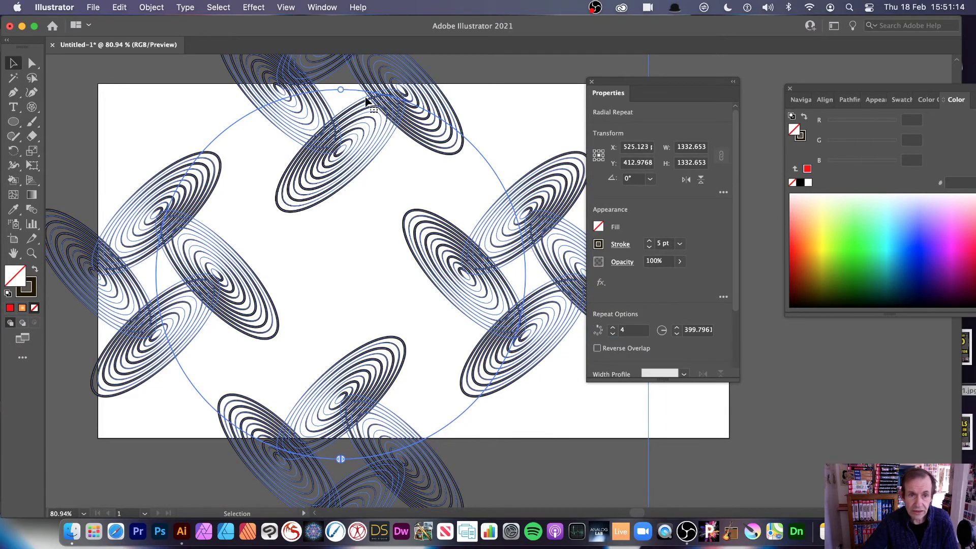
left_click_drag(341, 90, 362, 239)
Edit the inner radial repeat, shrinking it to about 440 px with a radius of about 100 px and repositioning it to separate the clusters.
double_click(402, 243)
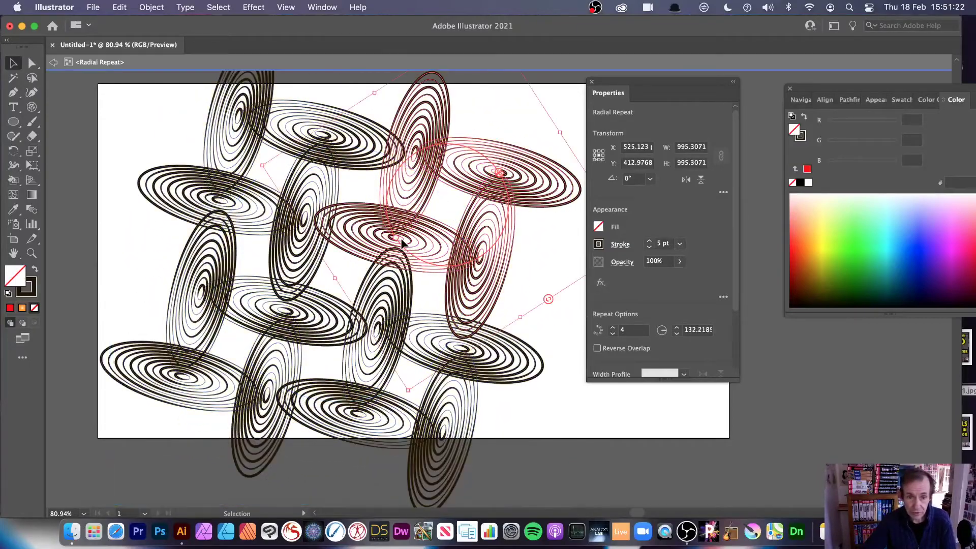
left_click(501, 176)
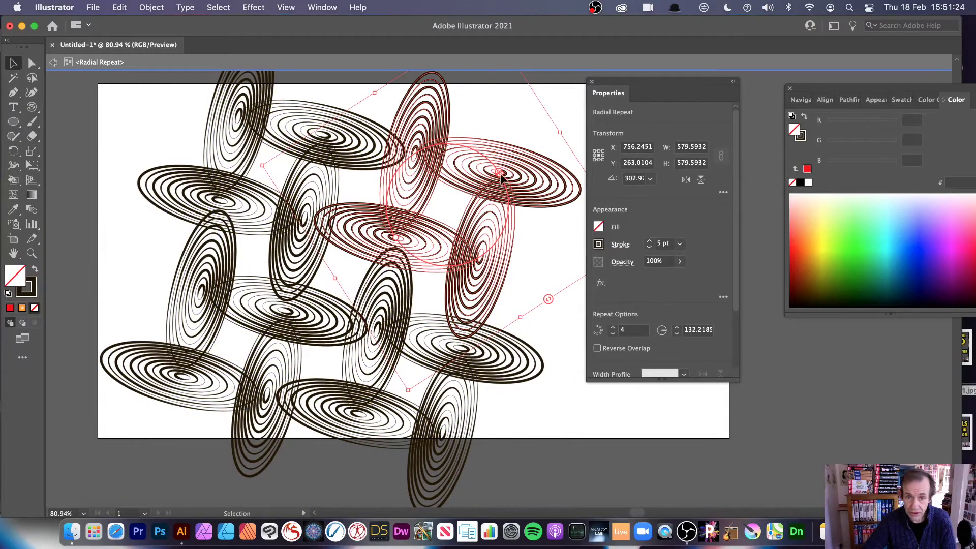
left_click_drag(413, 159, 436, 201)
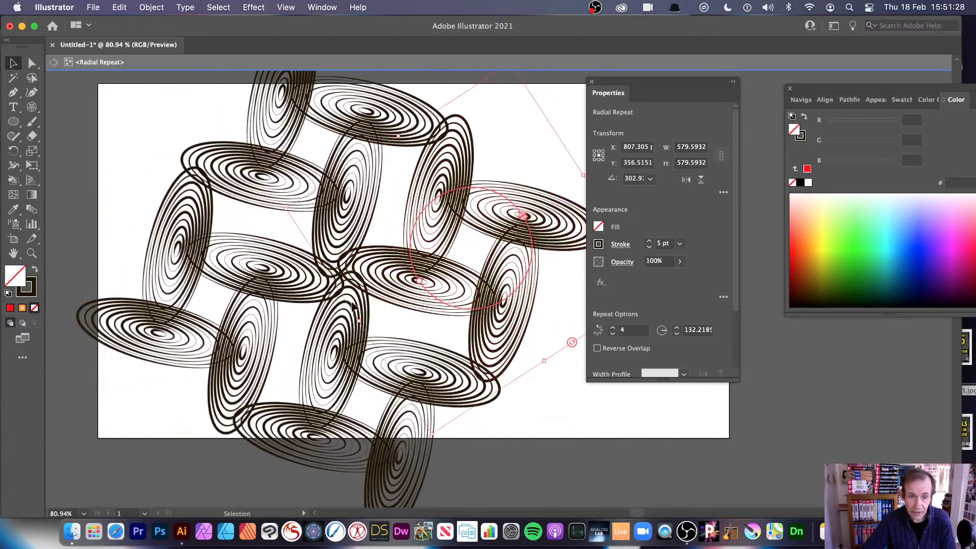
mouse_move(360, 322)
left_mouse_down()
mouse_move(388, 311)
mouse_move(353, 325)
left_mouse_up()
left_click_drag(420, 449, 496, 365)
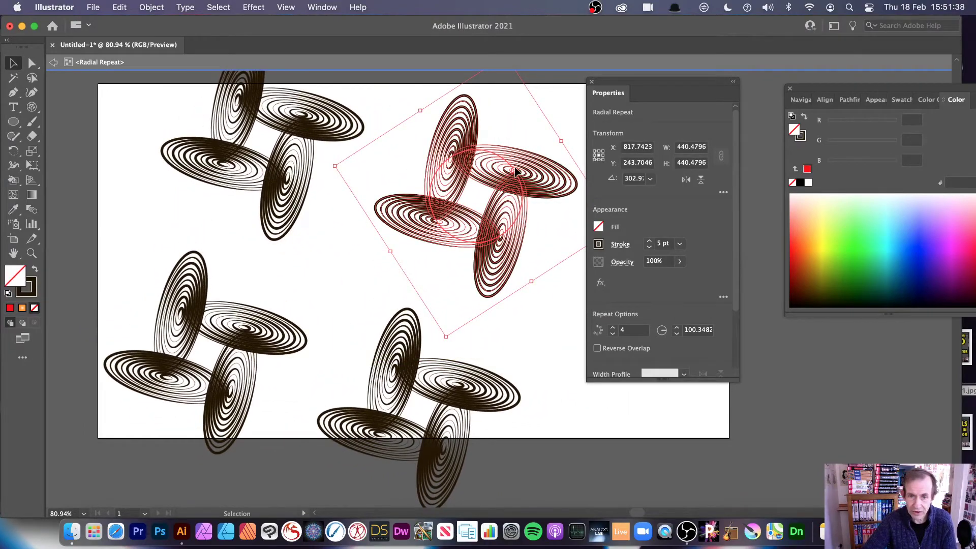
Reposition the inner radial repeat with more instances and a radius of about 187 px, and stretch its ellipse group to about 185 by 453 px.
left_click_drag(436, 211, 387, 241)
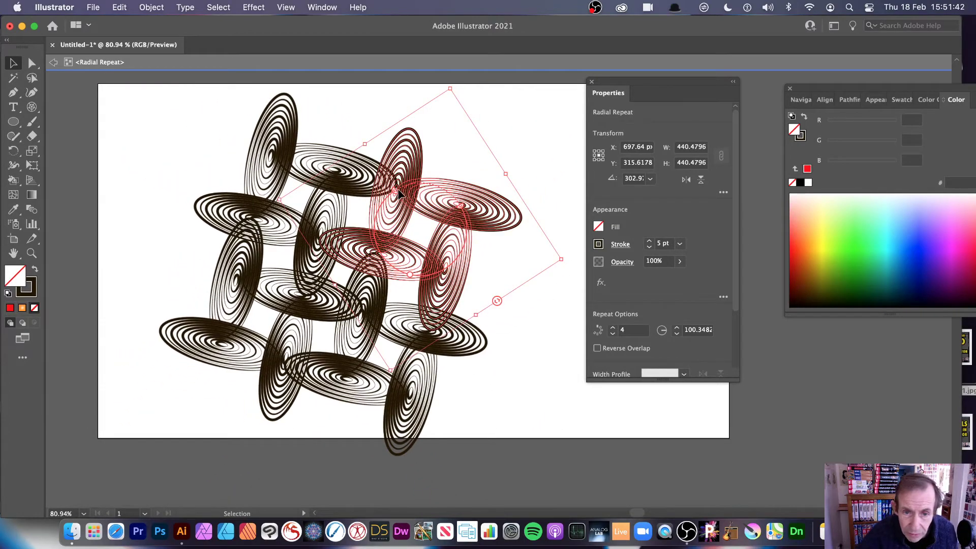
left_click_drag(409, 272, 470, 161)
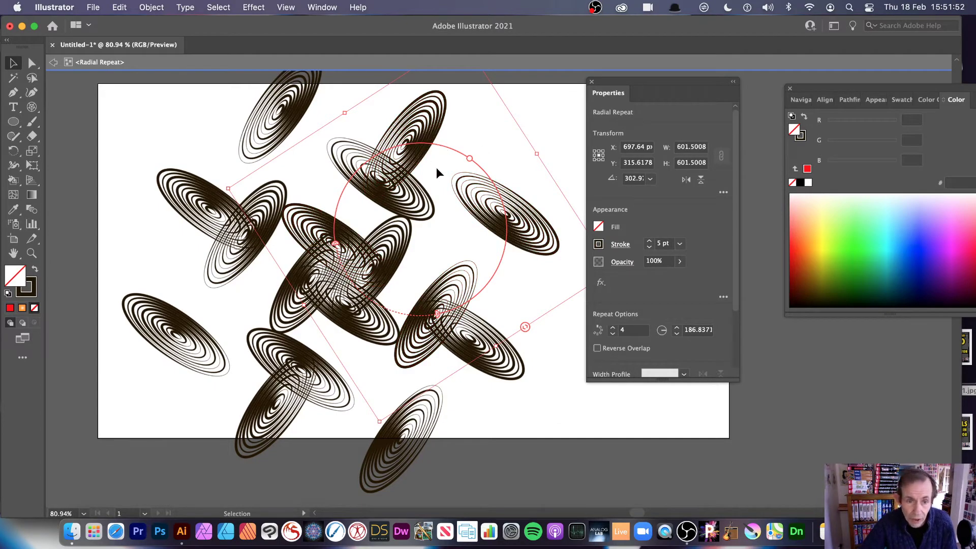
mouse_move(525, 326)
left_mouse_down()
mouse_move(487, 332)
mouse_move(546, 313)
mouse_move(581, 285)
mouse_move(525, 325)
left_mouse_up()
double_click(323, 223)
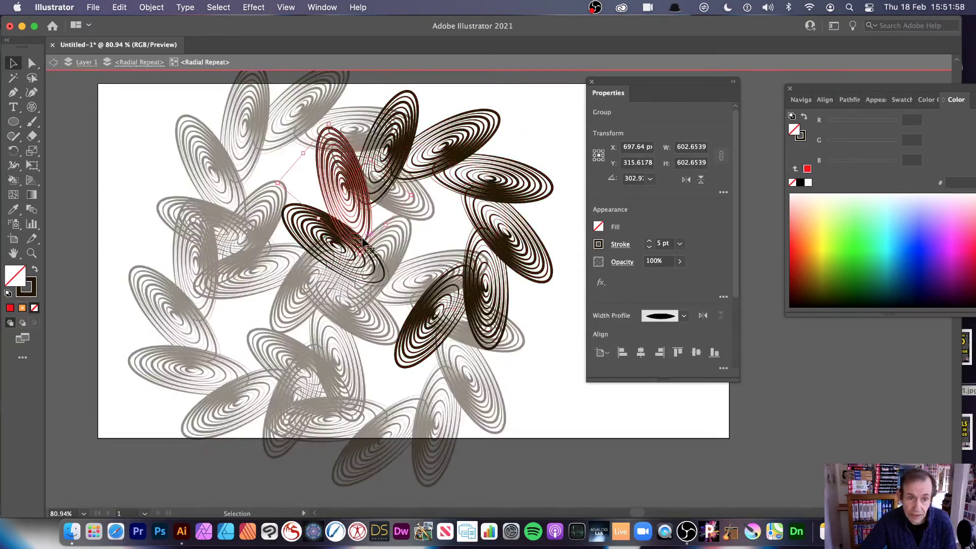
left_click_drag(360, 253, 366, 346)
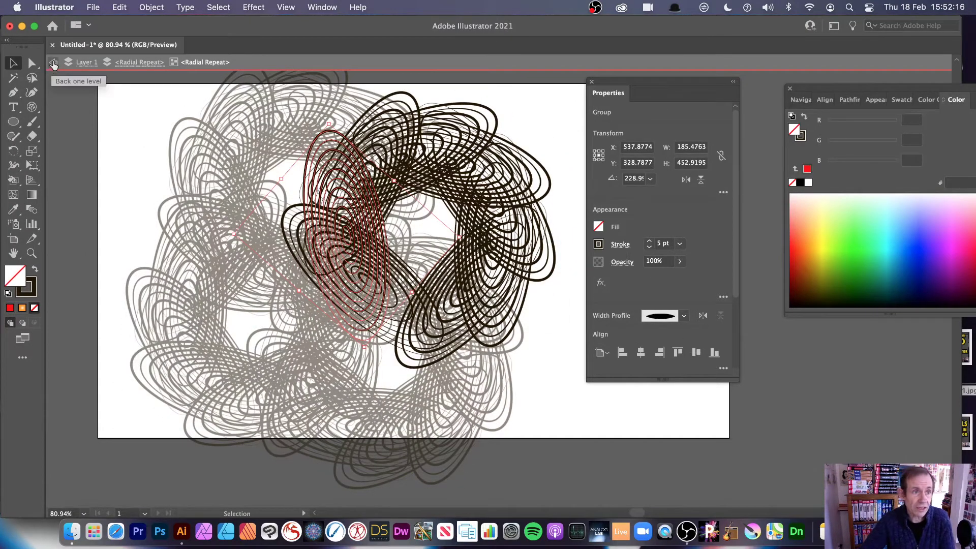
Leave isolation mode and delete the whole nested ellipse design from the artboard.
left_click(54, 63)
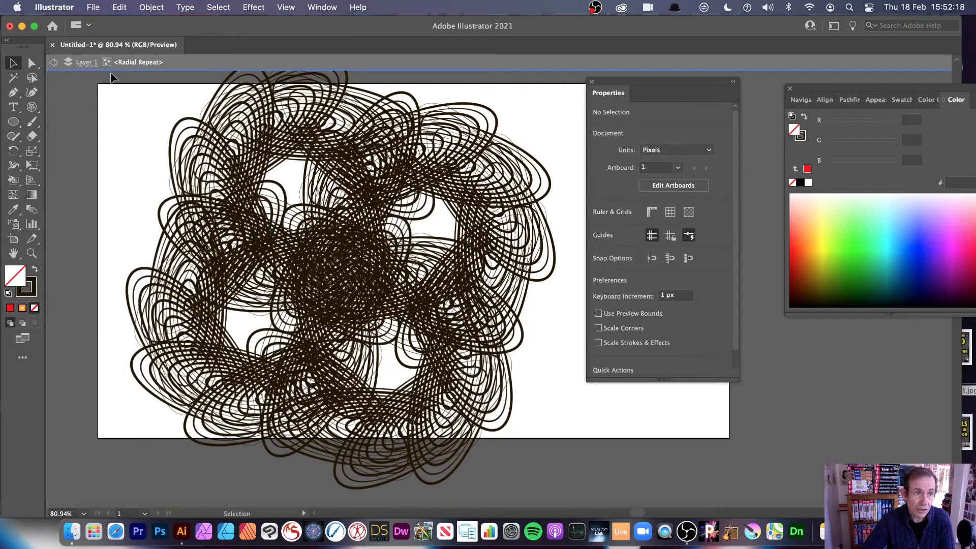
left_click(53, 63)
left_click(335, 202)
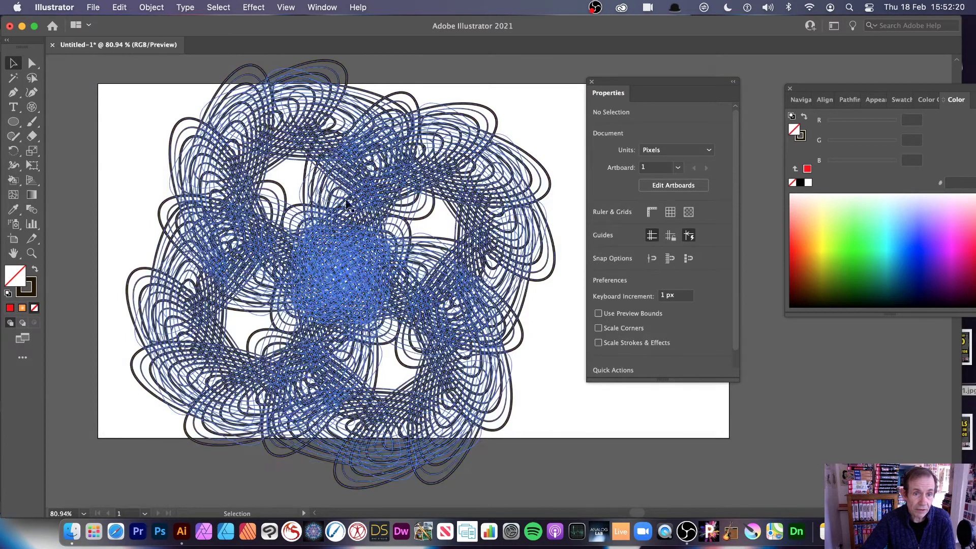
key("Delete")
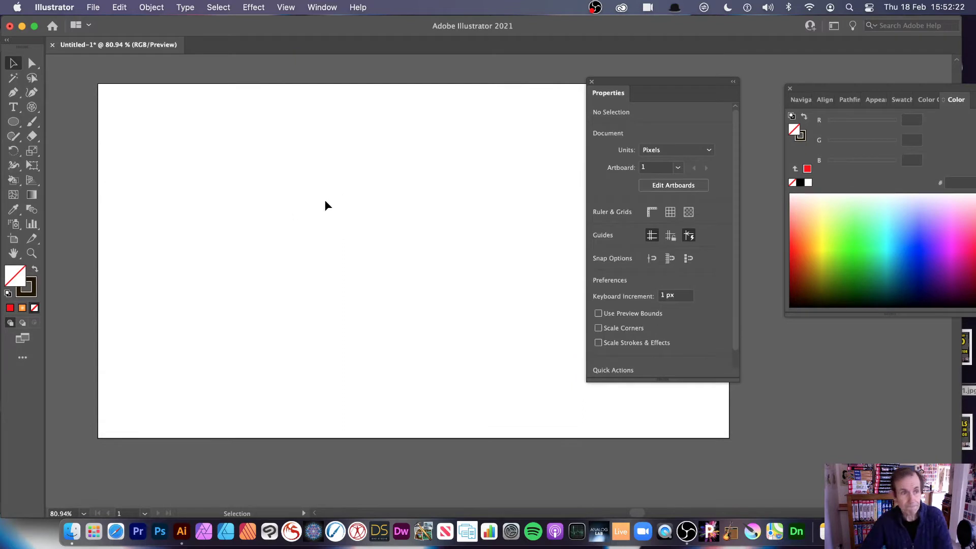
Configure the Polar Grid tool with 0 concentric dividers and 20 radial dividers.
left_click(31, 106)
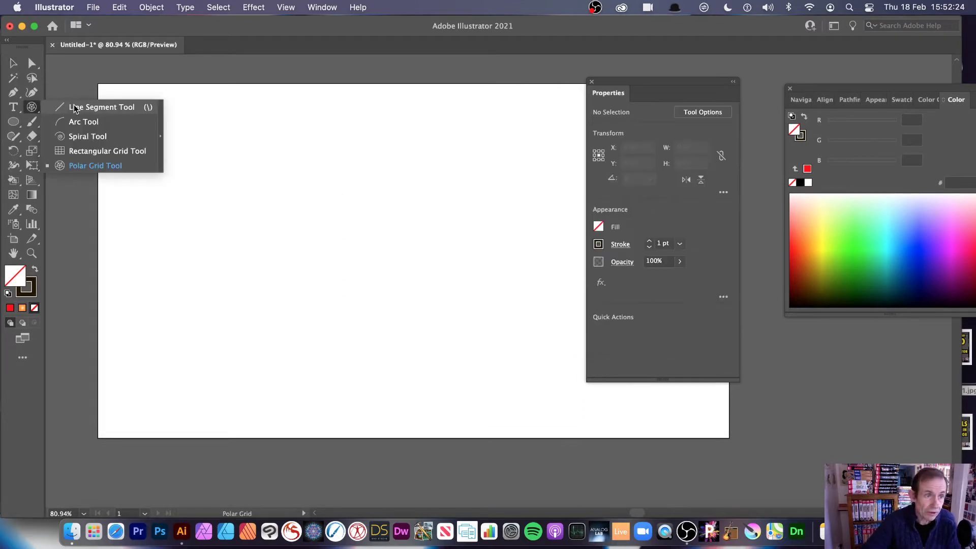
left_click(84, 168)
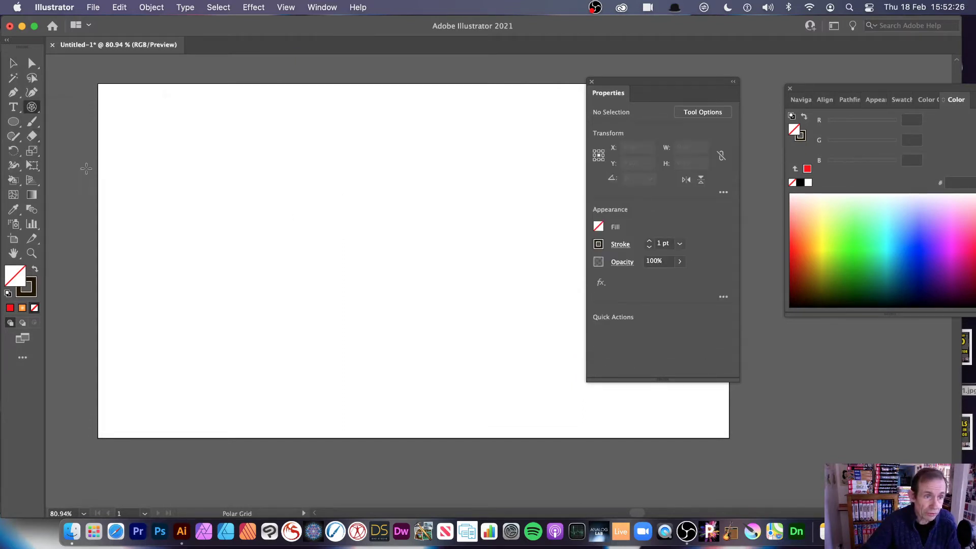
double_click(32, 107)
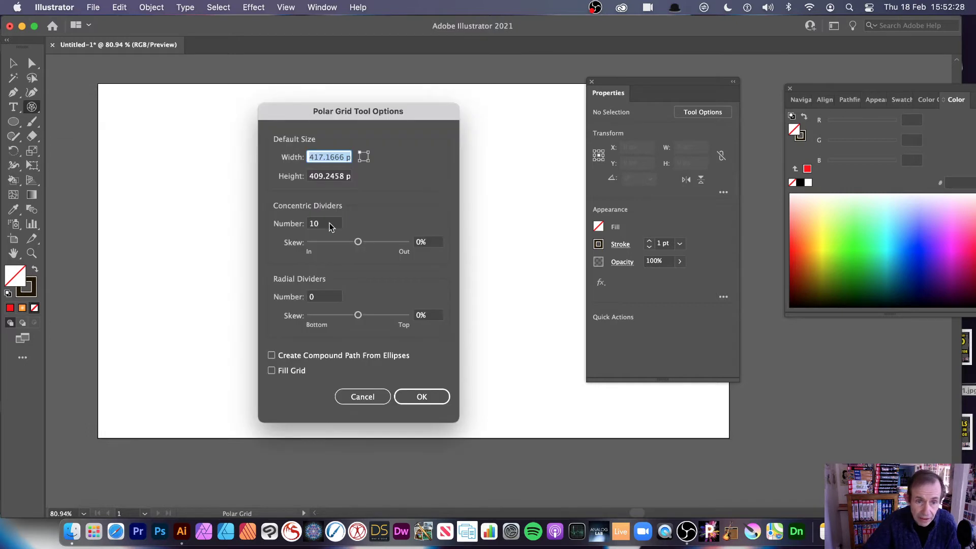
left_click(331, 227)
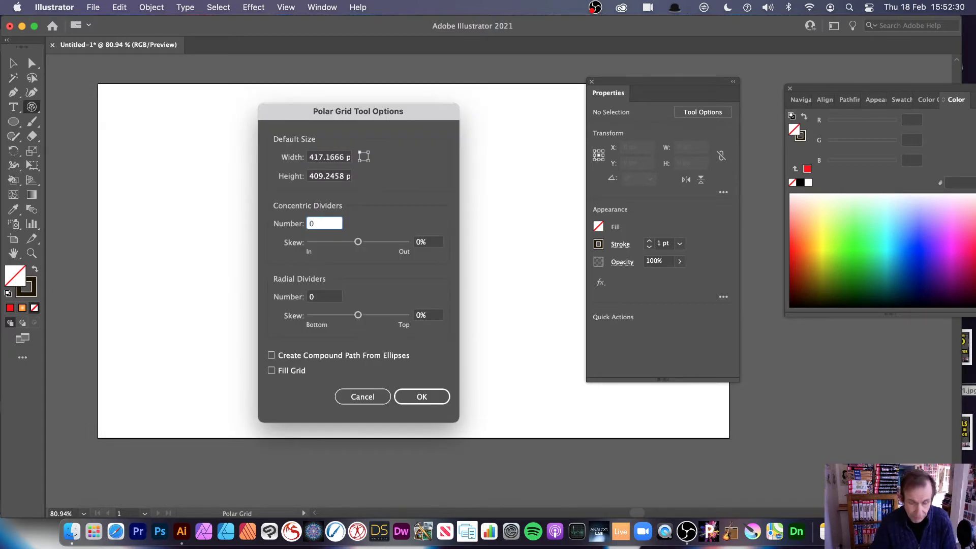
key("Tab")
key("Tab")
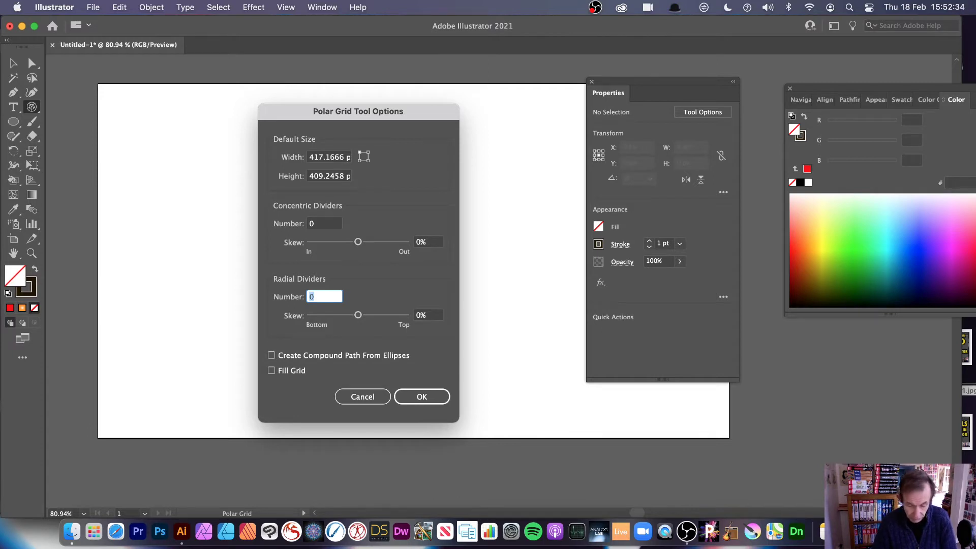
key("Return")
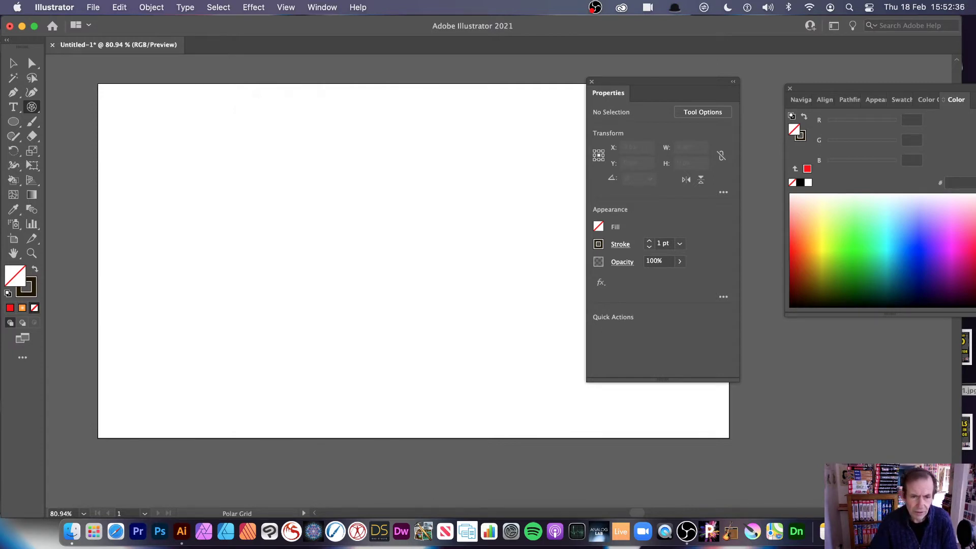
Draw a polar grid about 407 by 389 px and place it in the upper-left part of the artboard.
left_click_drag(297, 222, 486, 403)
left_click(14, 63)
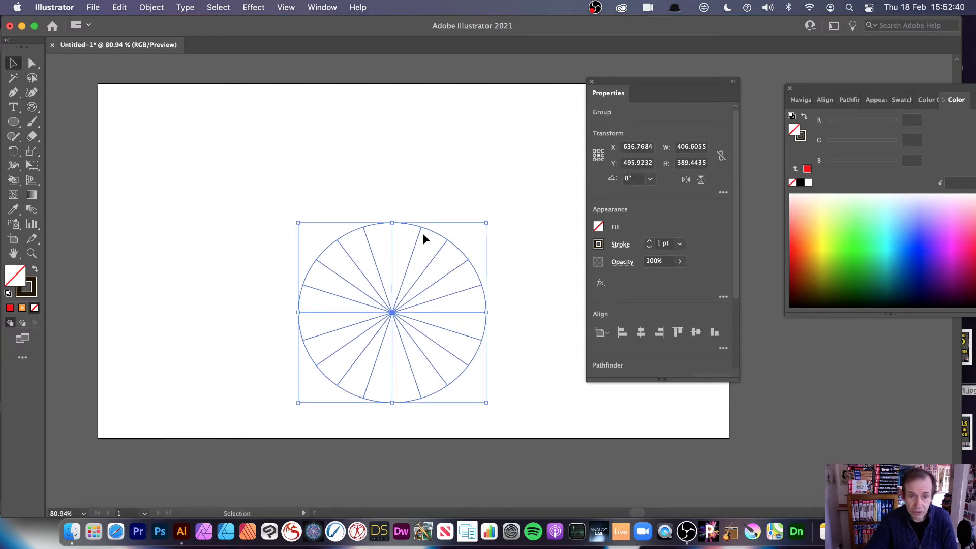
left_click_drag(419, 236, 325, 145)
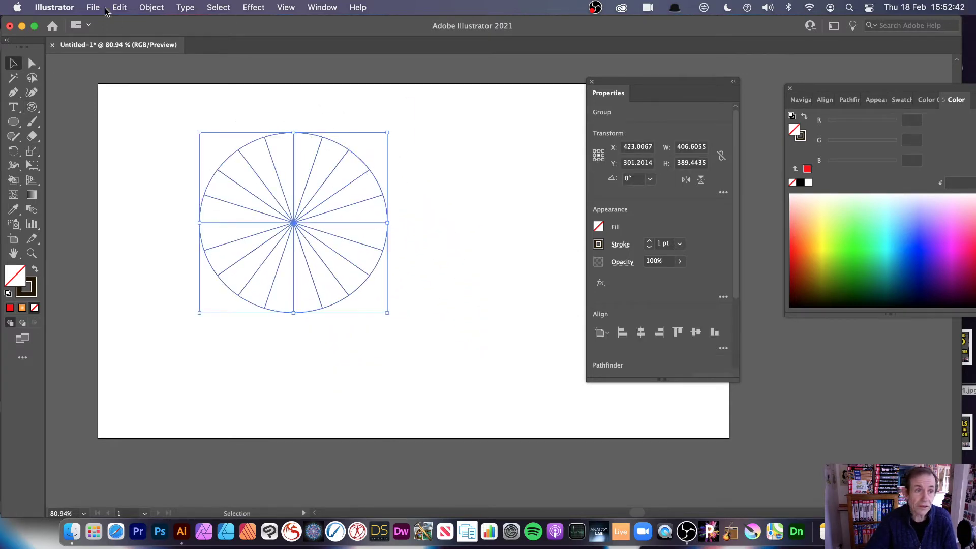
Ungroup the polar grid and delete its outer circle, keeping only the radial spokes.
left_click(151, 7)
left_click(175, 87)
left_click(466, 206)
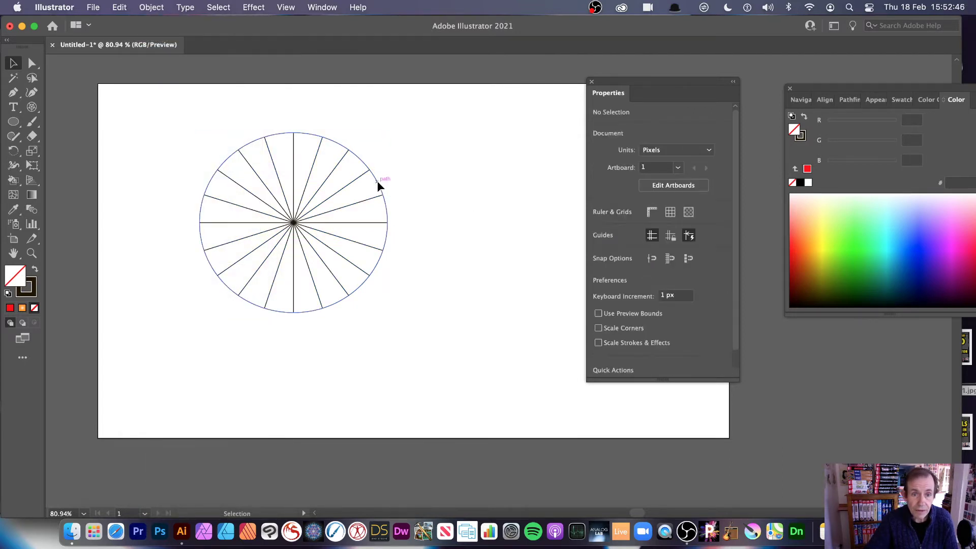
left_click(378, 184)
key("Delete")
Give the spokes a 5 pt stroke with the lens-shaped width profile, tapered at both ends.
left_click_drag(172, 102, 442, 308)
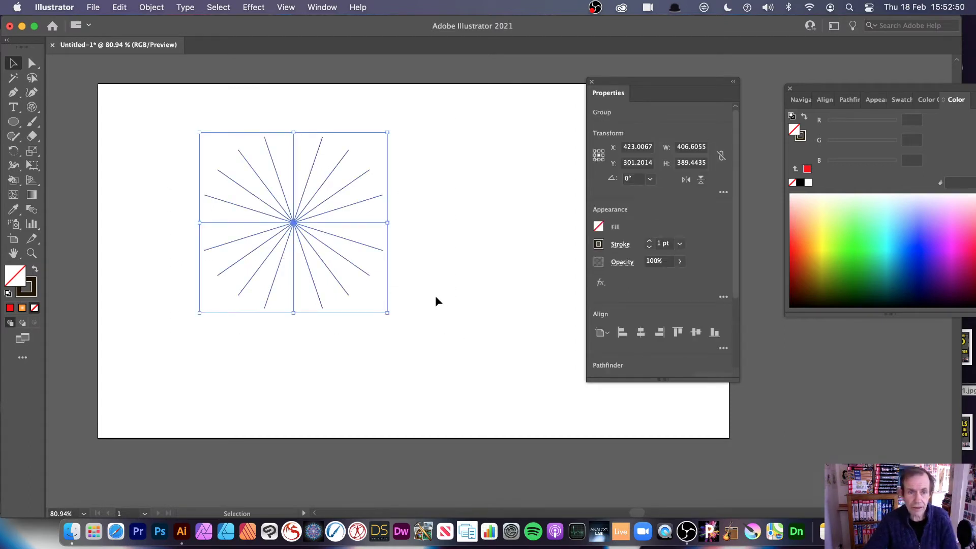
left_click(679, 243)
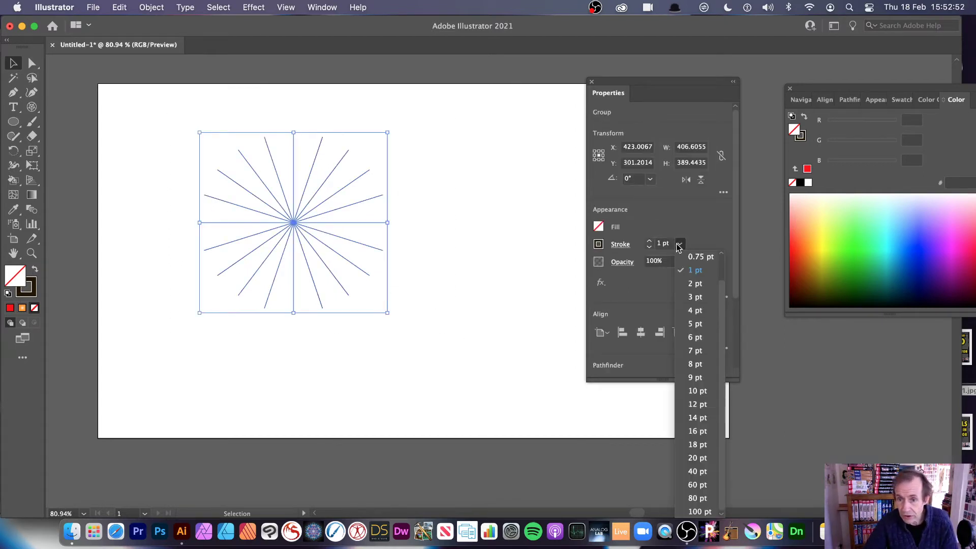
left_click(700, 324)
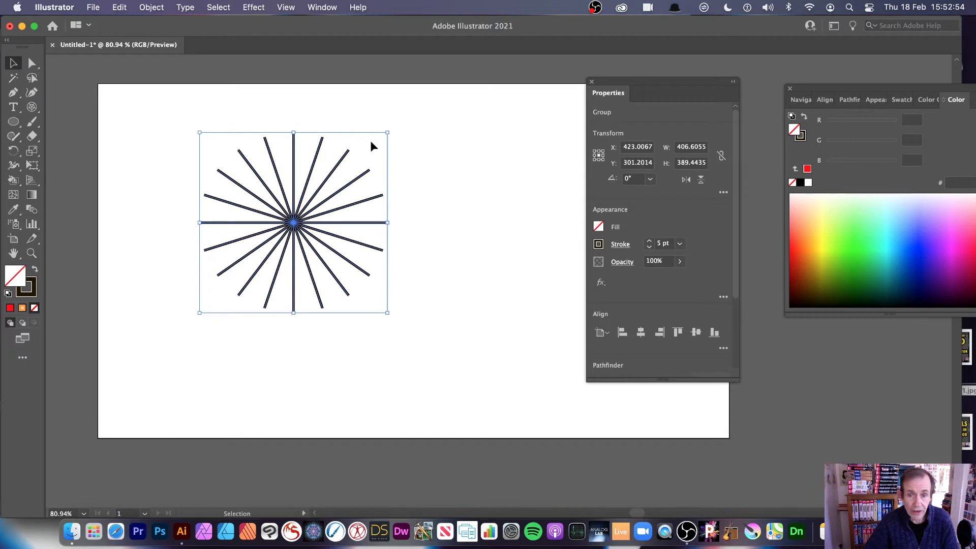
left_click(621, 245)
left_click(595, 434)
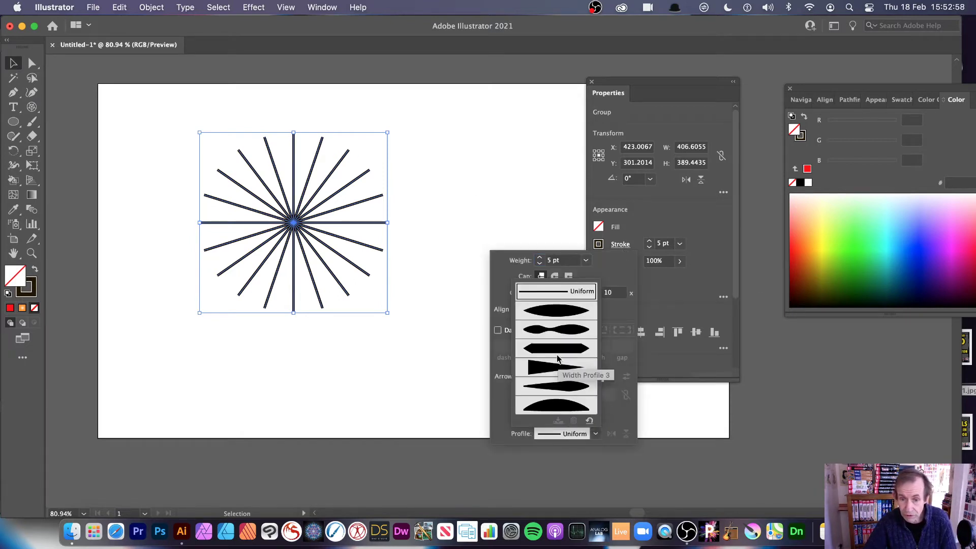
left_click(593, 376)
left_click(596, 434)
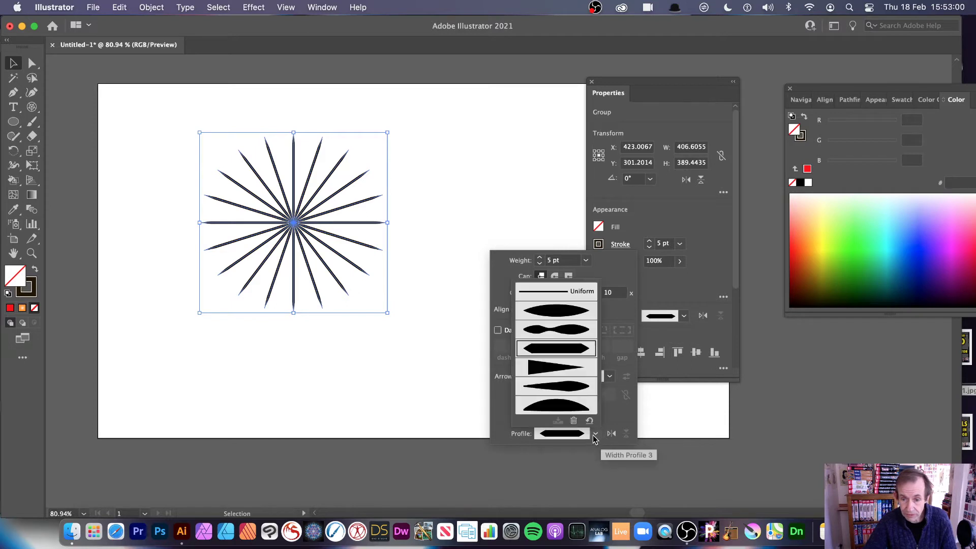
left_click(557, 315)
left_click(449, 208)
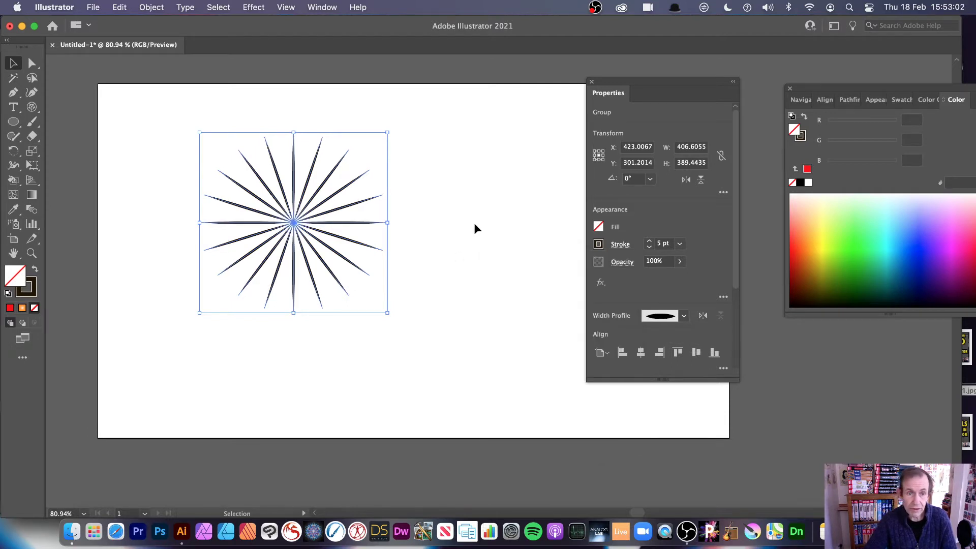
Duplicate the starburst with an offset of about 57 px to the right and 30 px down.
left_click(370, 185)
left_click(351, 189)
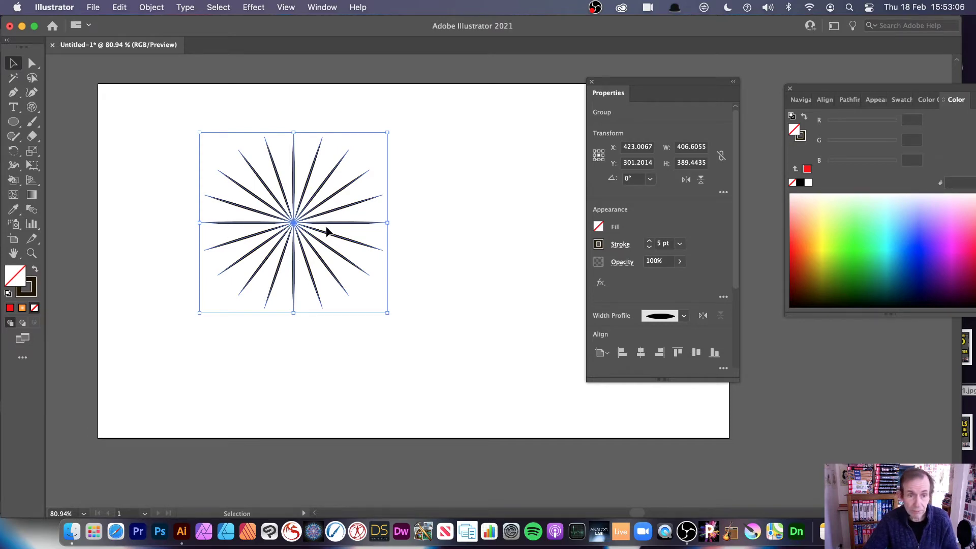
left_click_drag(296, 222, 322, 237)
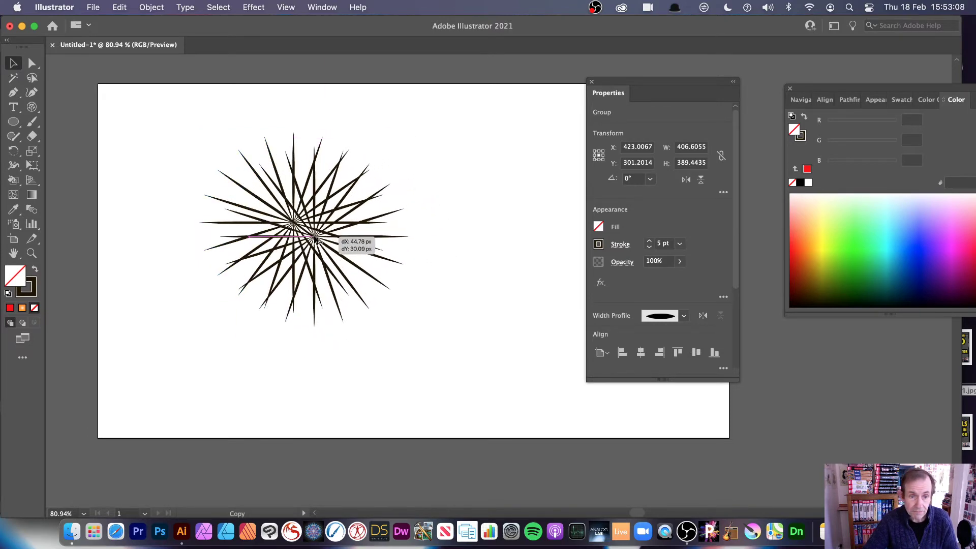
Turn the two overlapping starbursts into a radial repeat with 6 instances, a radius of about 277 px and a slight rotation.
left_click_drag(138, 117, 374, 324)
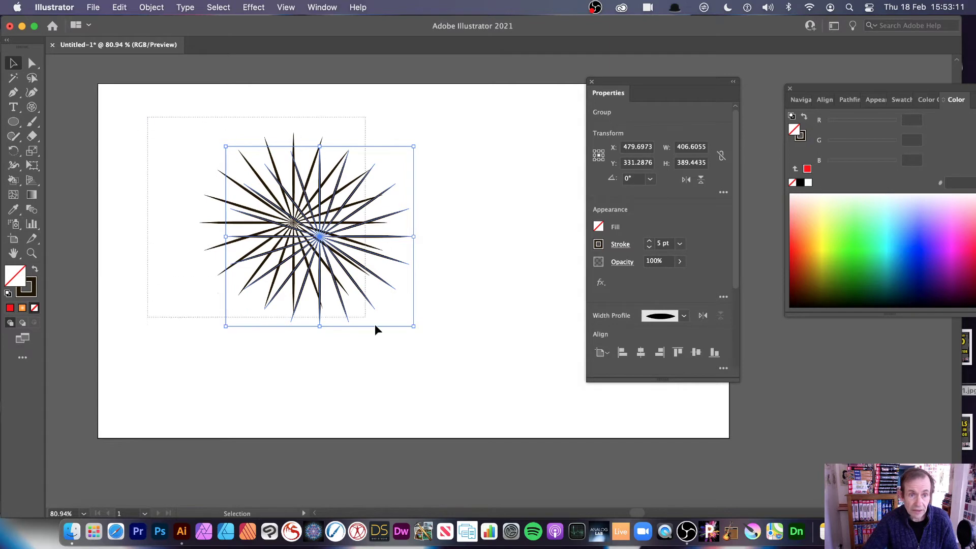
left_click(159, 10)
mouse_move(197, 355)
left_click(289, 354)
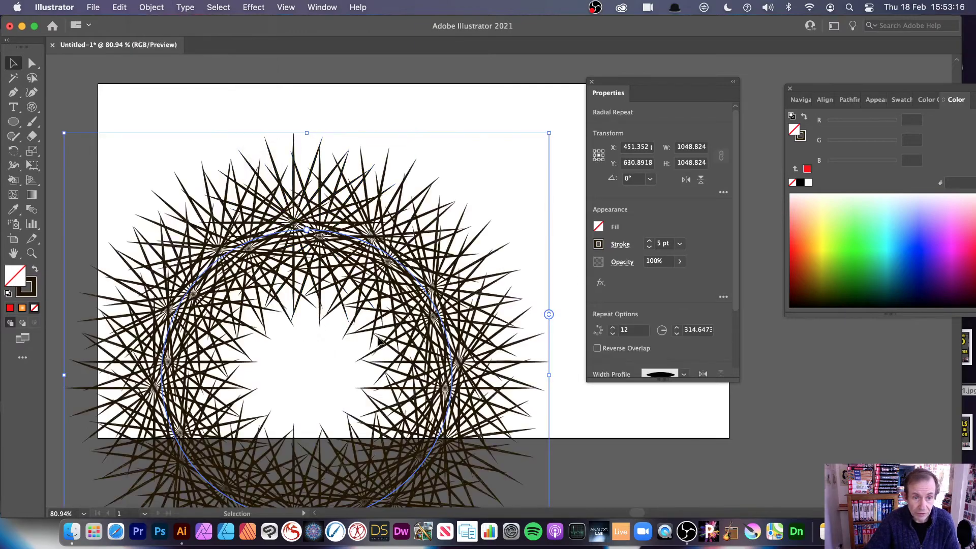
left_click_drag(547, 311, 565, 348)
left_click_drag(305, 231, 238, 268)
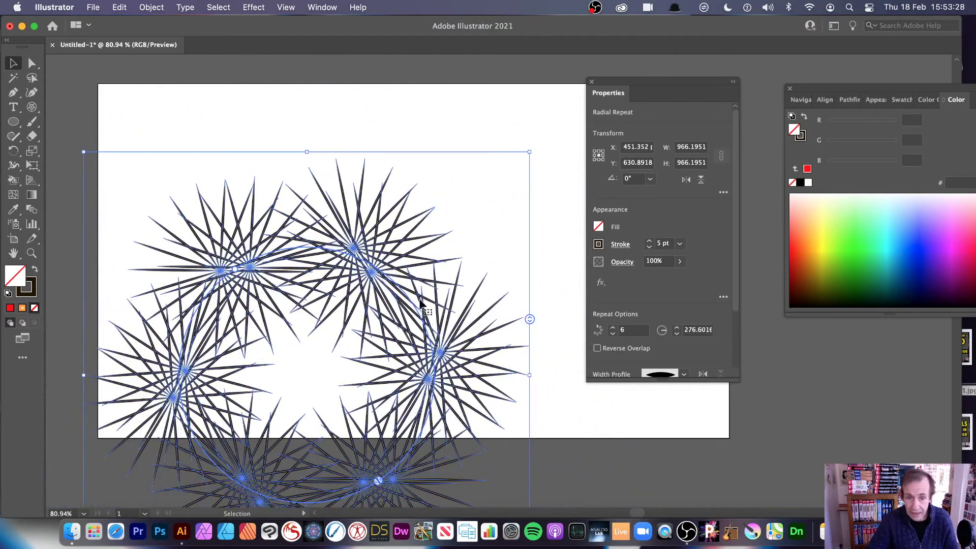
Open the starburst group inside the repeat, nudging it slightly inward, and stretch three of its spokes outward and across the ring's centre.
double_click(467, 270)
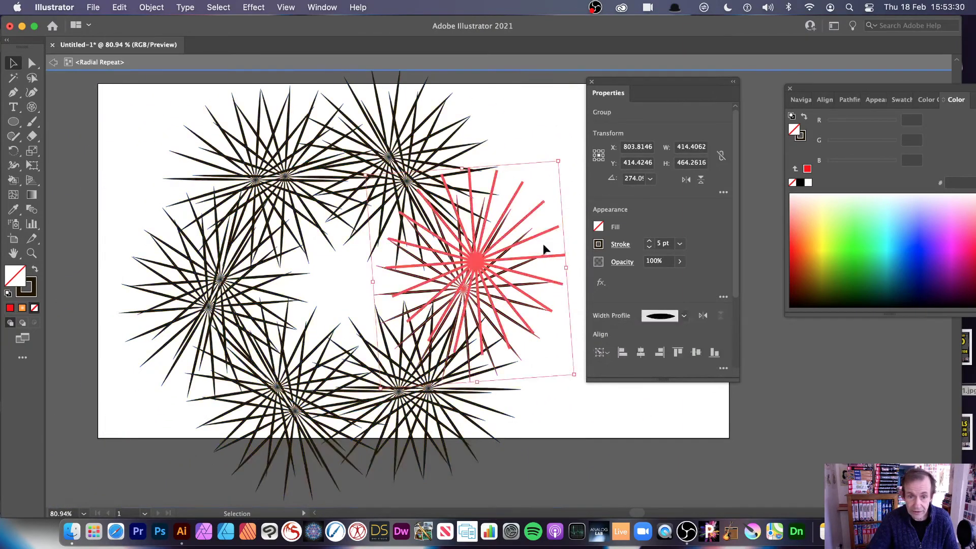
mouse_move(558, 164)
left_mouse_down()
mouse_move(525, 199)
mouse_move(526, 186)
mouse_move(553, 168)
left_mouse_up()
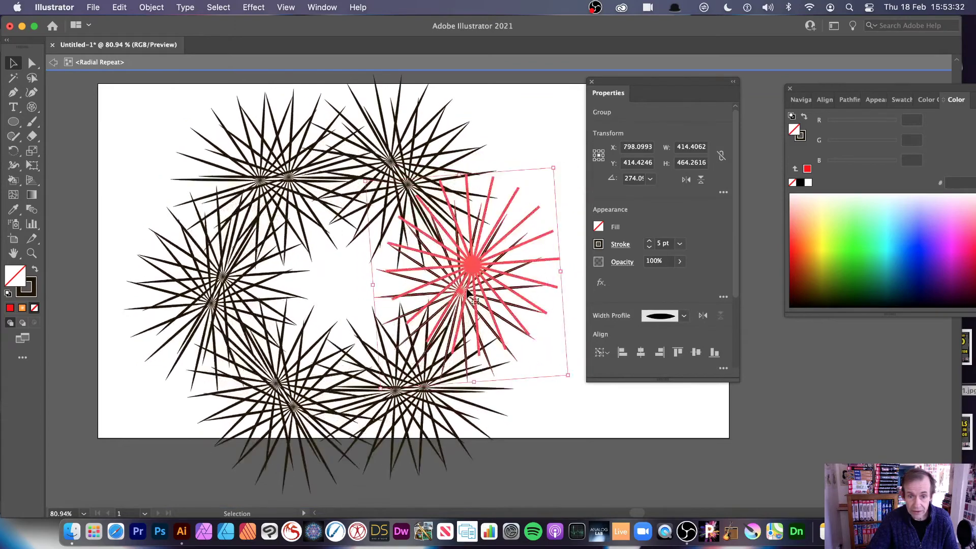
double_click(476, 271)
left_click(478, 269)
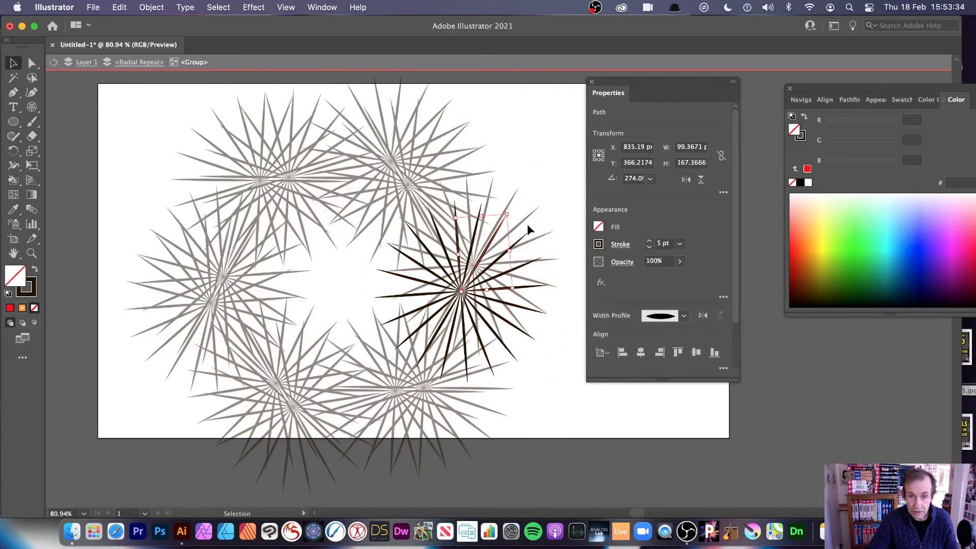
left_click_drag(510, 212, 535, 109)
left_click_drag(478, 220, 318, 223)
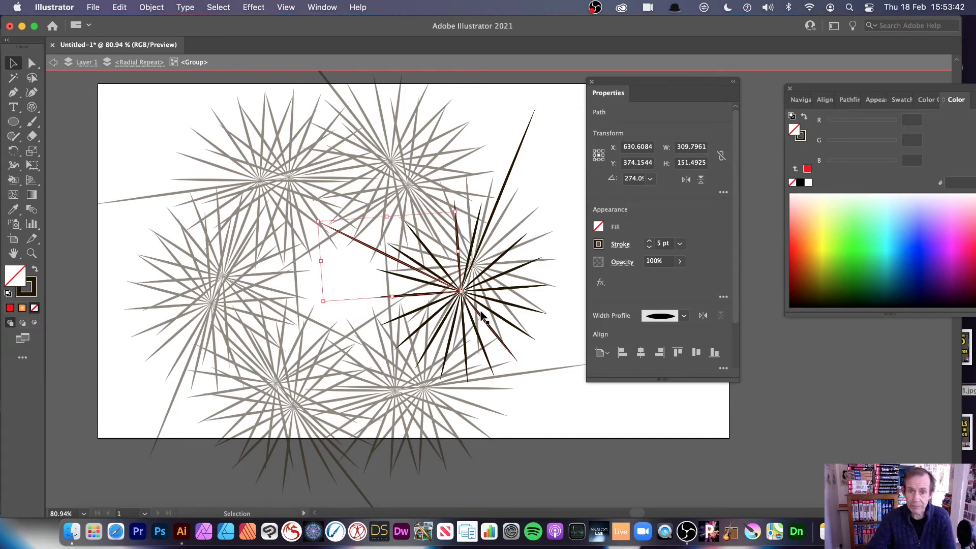
left_click_drag(523, 312, 317, 222)
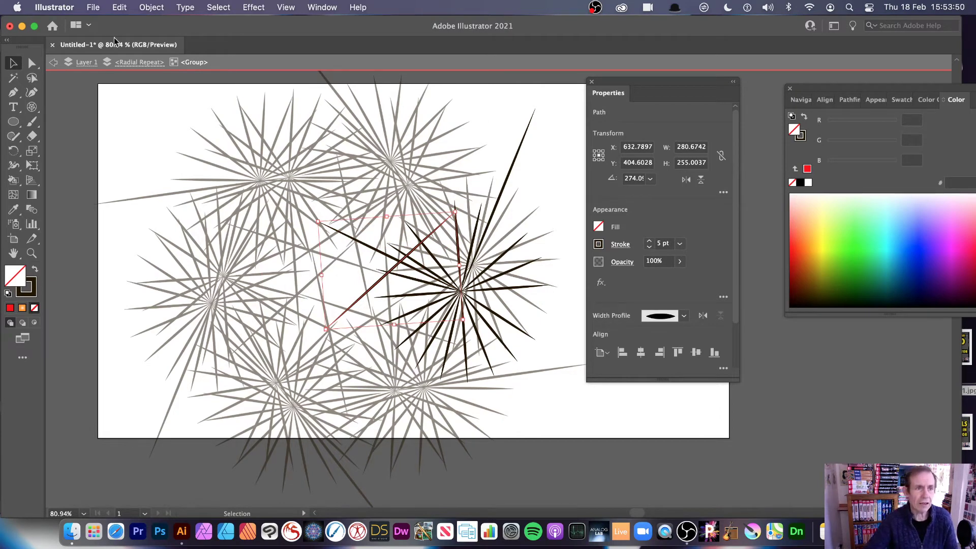
Leave isolation mode and delete the starburst radial repeat from the artboard.
left_click(54, 64)
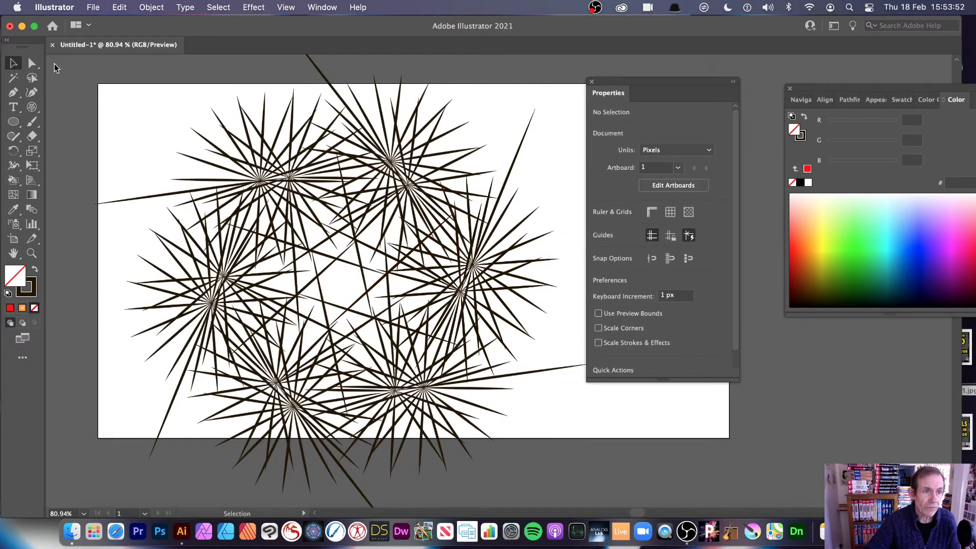
left_click(270, 211)
key("Delete")
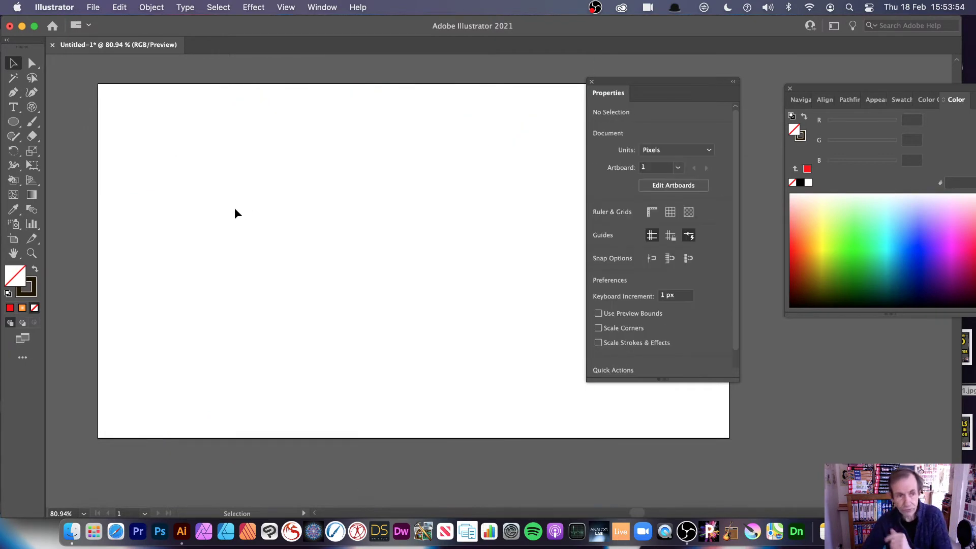
left_click(31, 109)
left_click_drag(245, 209, 361, 319)
key("Delete")
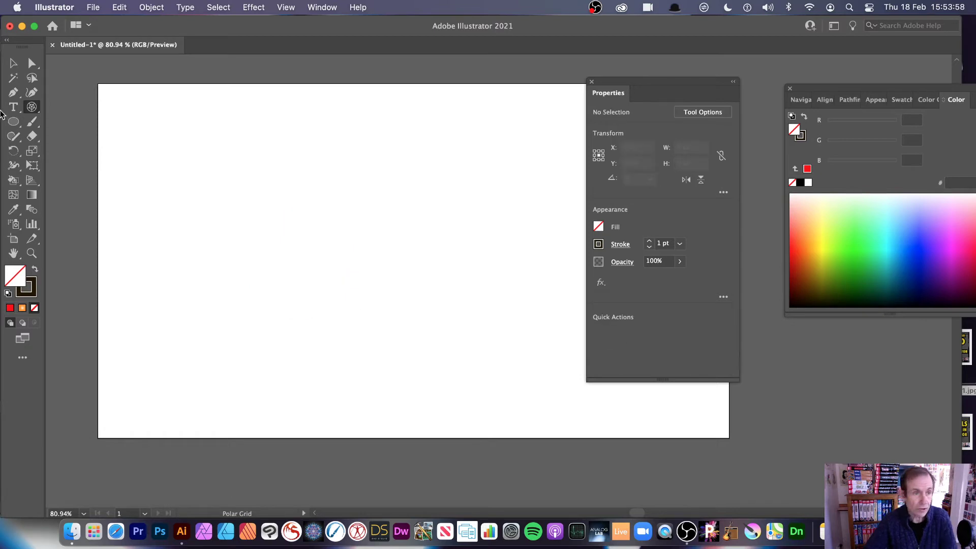
Draw a polar grid with 5 concentric and 5 radial dividers, about 364 by 339 px, in the middle of the artboard.
double_click(31, 108)
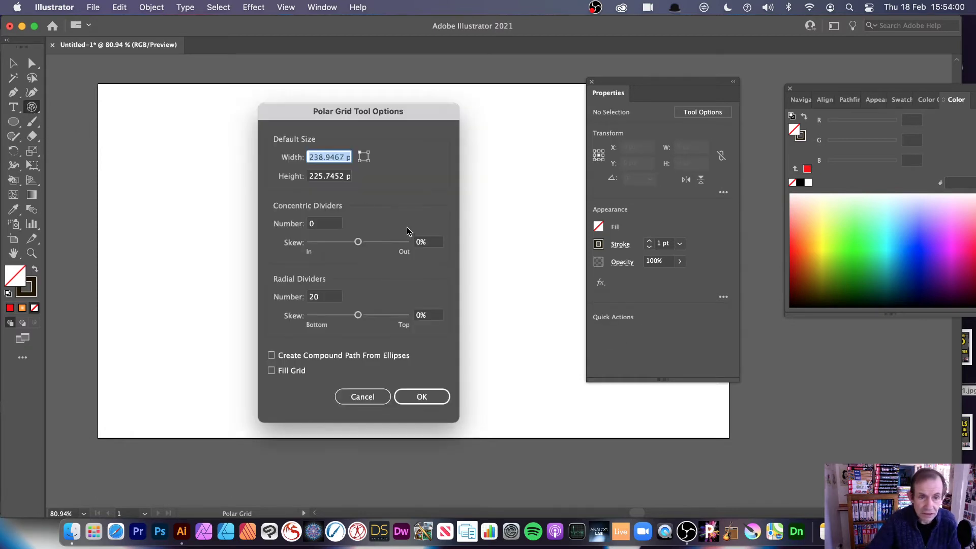
double_click(330, 224)
type("5")
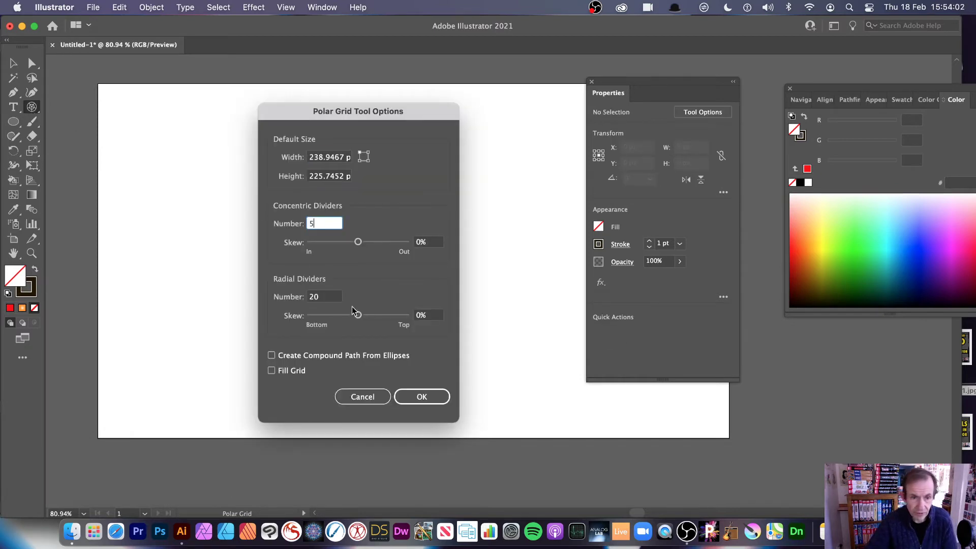
double_click(322, 297)
type("5")
left_click(422, 396)
left_click_drag(270, 198, 440, 355)
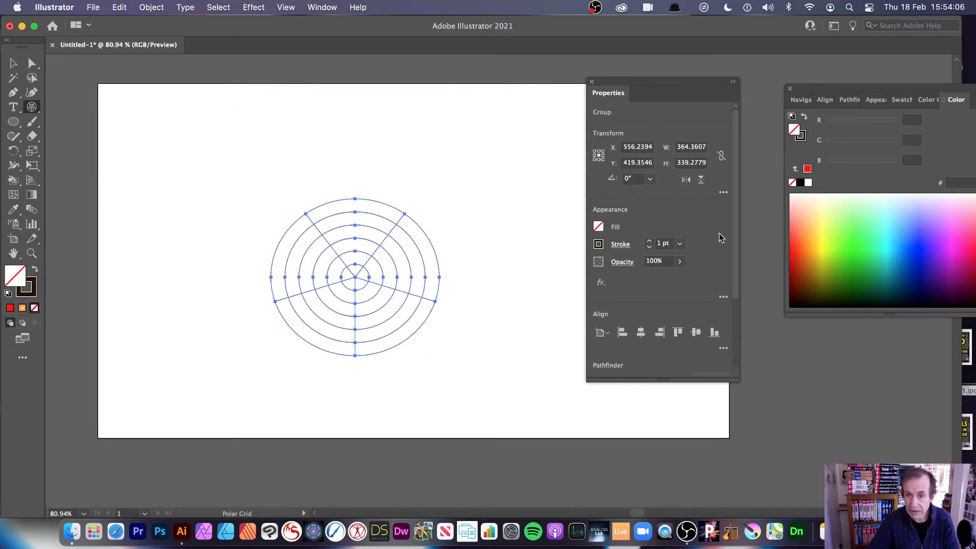
Give the polar grid a 5 pt stroke and scale it down to about 248 by 254 px.
left_click(680, 243)
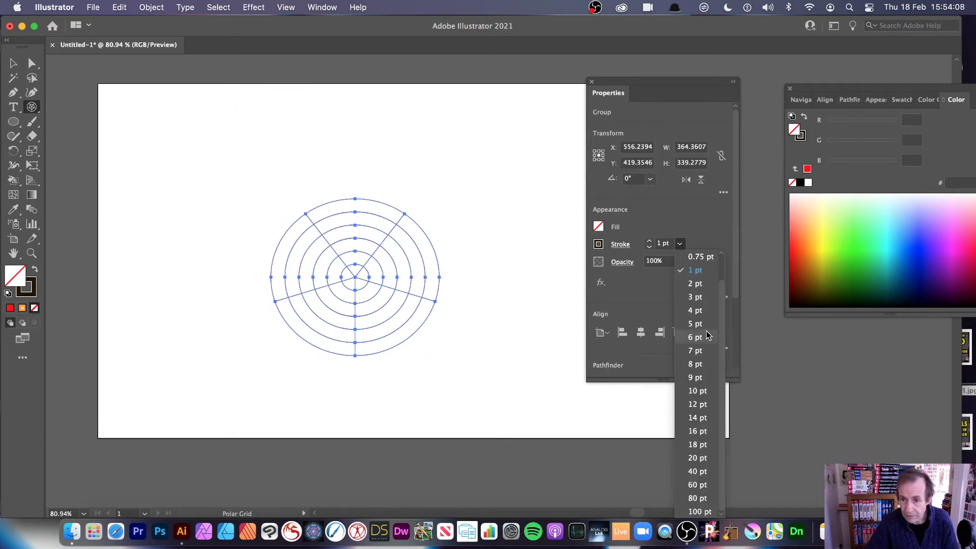
left_click(706, 330)
left_click(13, 63)
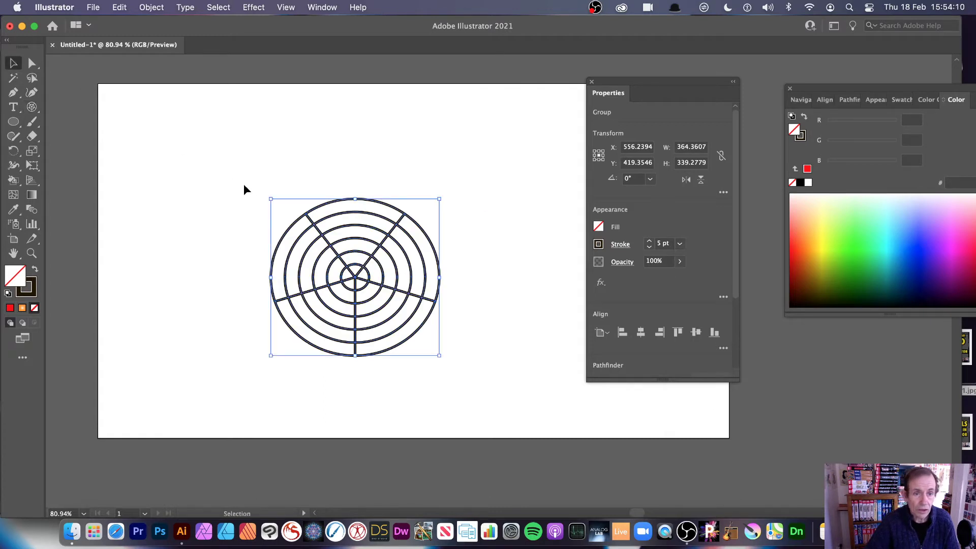
left_click_drag(271, 199, 324, 238)
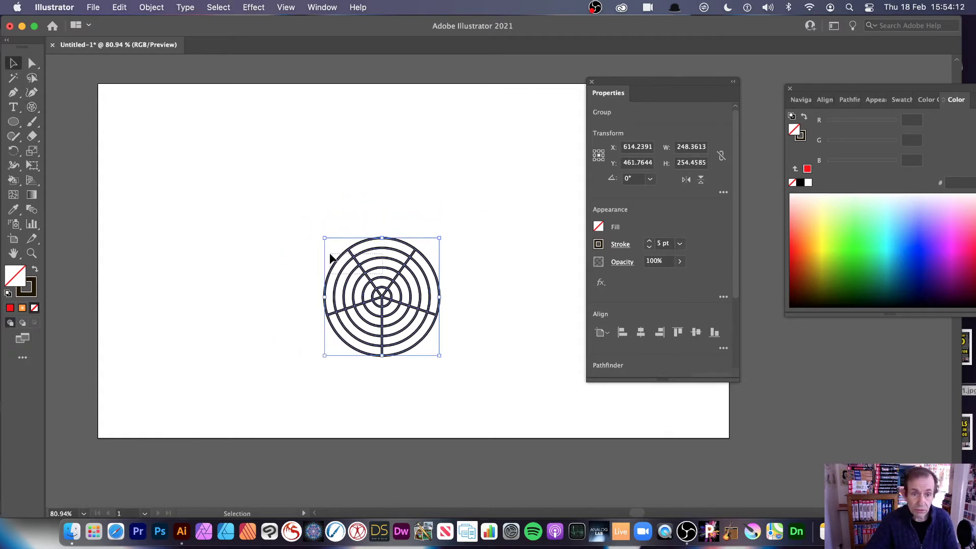
Turn the polar grid into a grid repeat and move the repeat to the artboard's left edge.
left_click(151, 7)
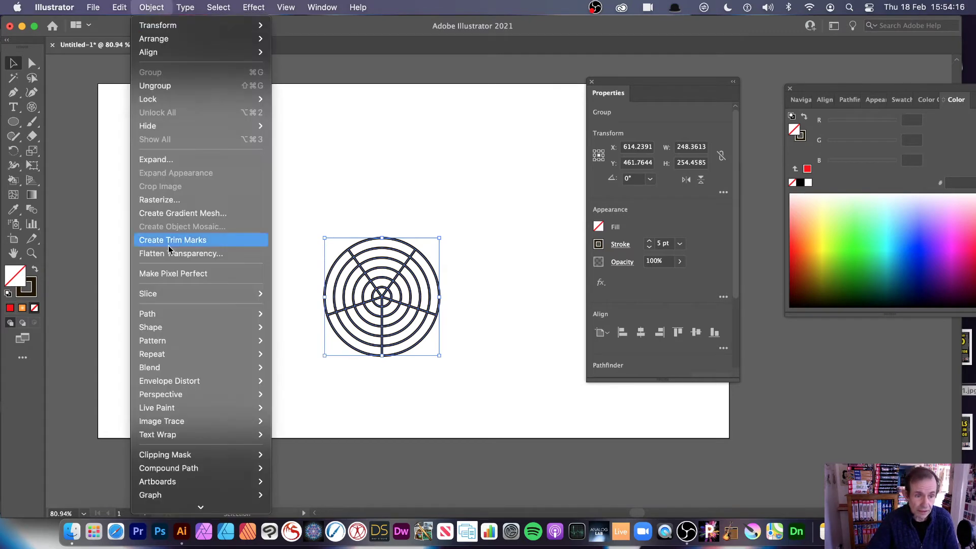
mouse_move(180, 354)
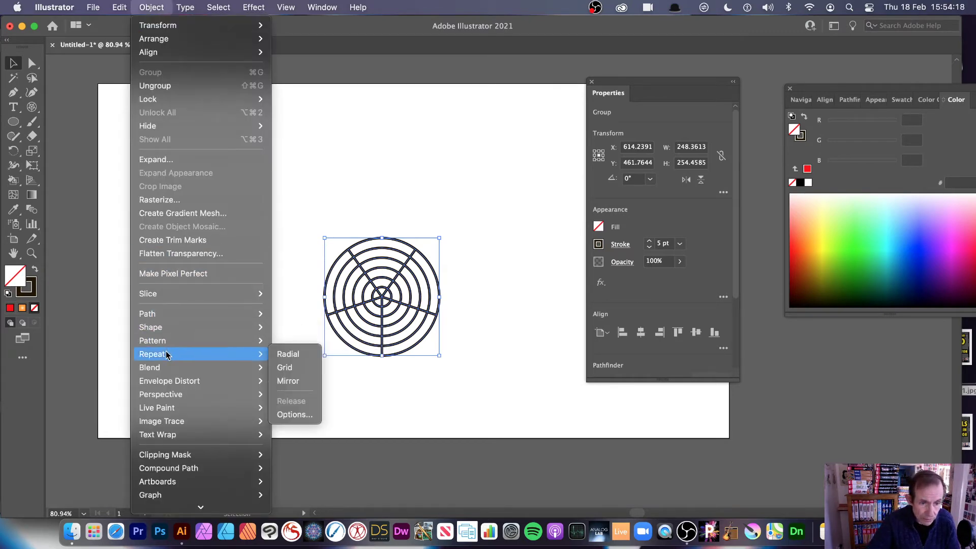
left_click(291, 368)
left_click_drag(425, 288, 248, 202)
left_click_drag(391, 296, 165, 225)
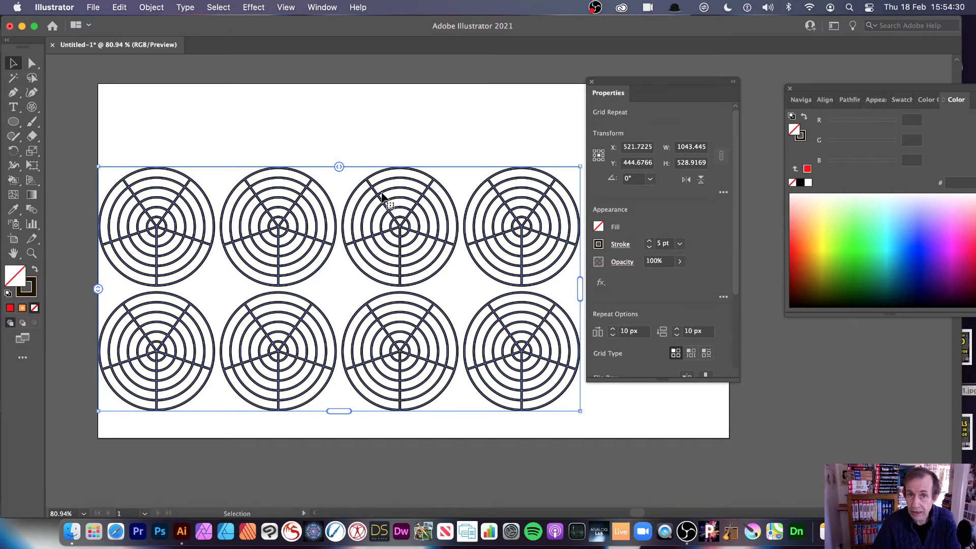
Tighten the grid repeat's horizontal spacing to about 2.9 px and shorten it to a single row about 266 px high.
mouse_move(339, 166)
left_mouse_down()
mouse_move(470, 173)
mouse_move(334, 167)
left_mouse_up()
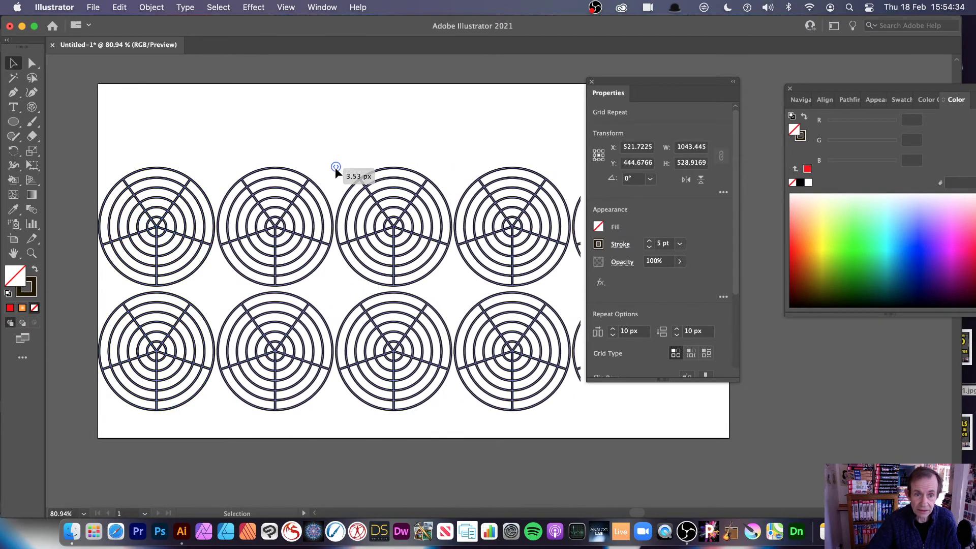
mouse_move(340, 410)
left_mouse_down()
mouse_move(339, 402)
mouse_move(346, 492)
mouse_move(368, 376)
mouse_move(362, 235)
mouse_move(357, 466)
mouse_move(373, 288)
left_mouse_up()
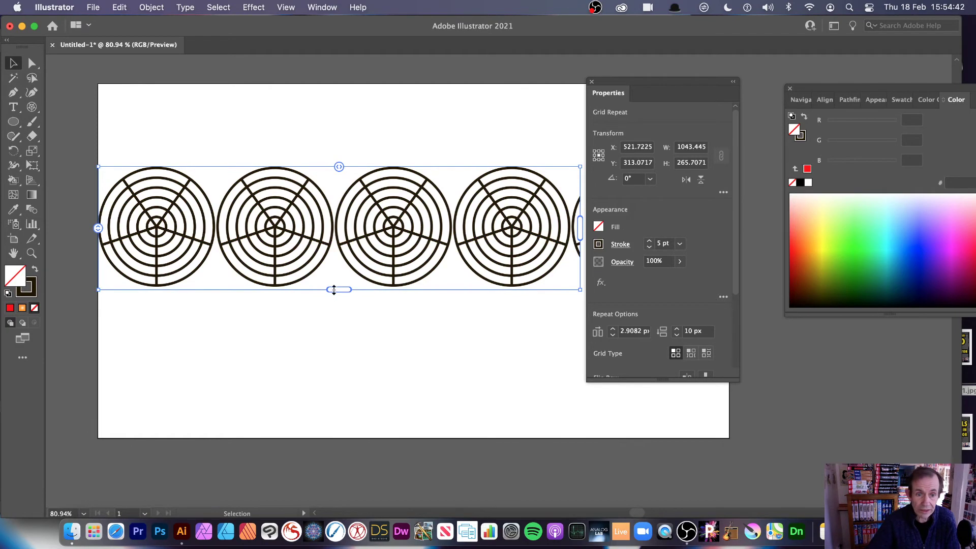
mouse_move(337, 293)
left_mouse_down()
mouse_move(321, 395)
mouse_move(337, 281)
mouse_move(348, 290)
left_mouse_up()
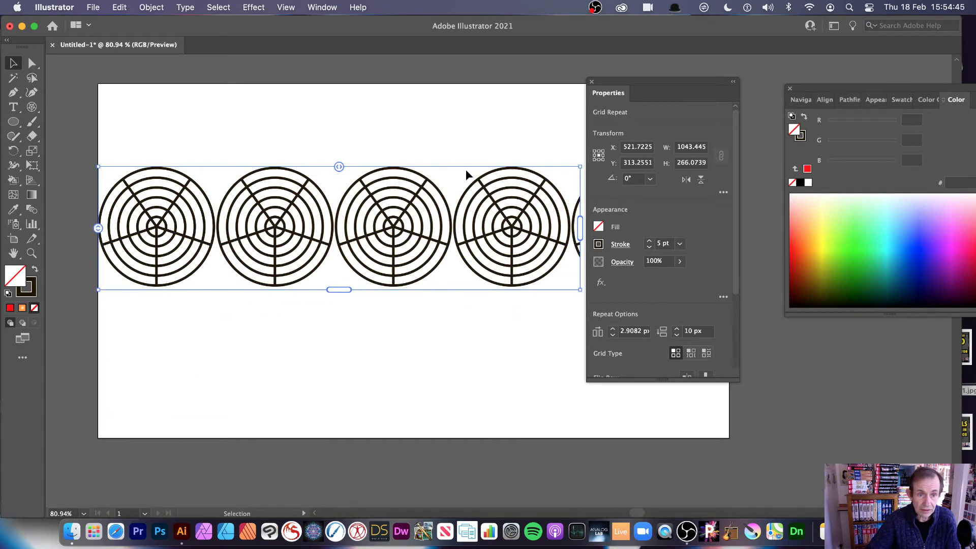
Open the source polar grid inside the repeat, shrink it to about 124 by 127 px and rotate it clockwise to about 334°.
double_click(187, 194)
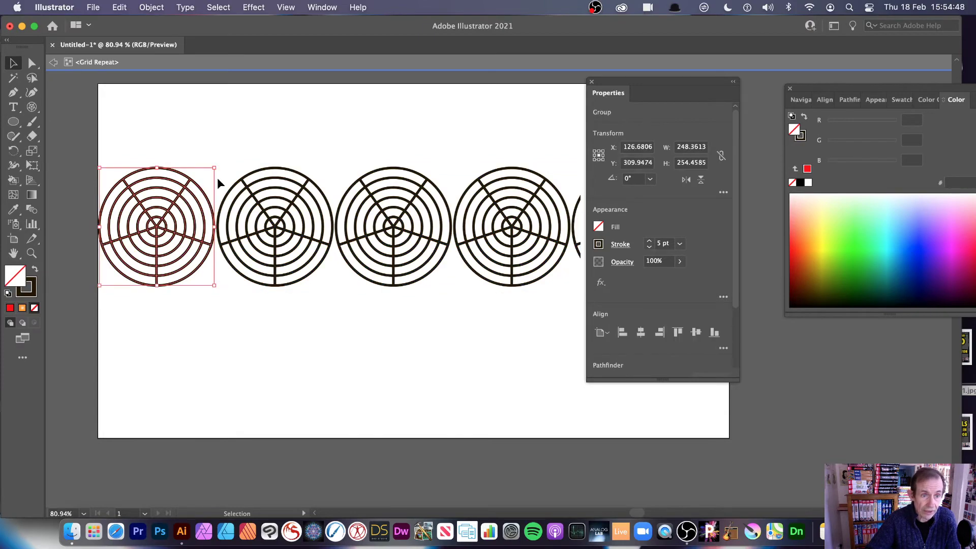
left_click_drag(217, 167, 157, 227)
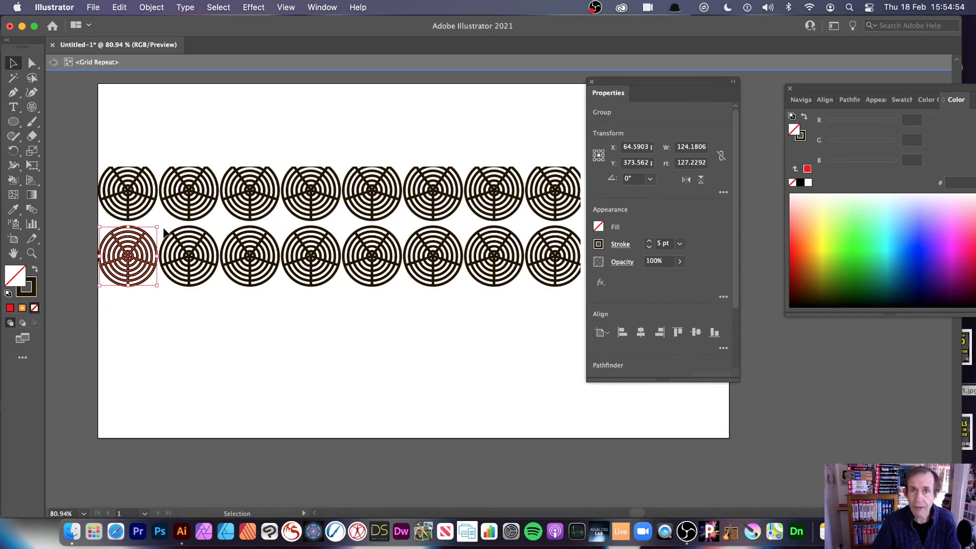
mouse_move(157, 285)
left_mouse_down()
mouse_move(167, 293)
mouse_move(156, 285)
left_mouse_up()
left_click_drag(159, 222, 170, 239)
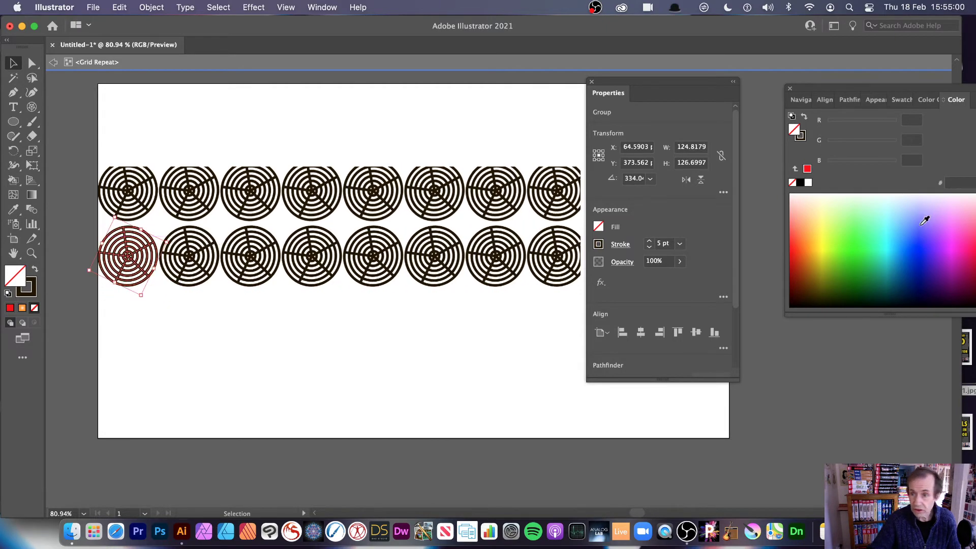
Give the source grid an orange FFA446 fill, a 6 pt stroke and the lens-shaped width profile, and leave isolation mode.
left_click(810, 229)
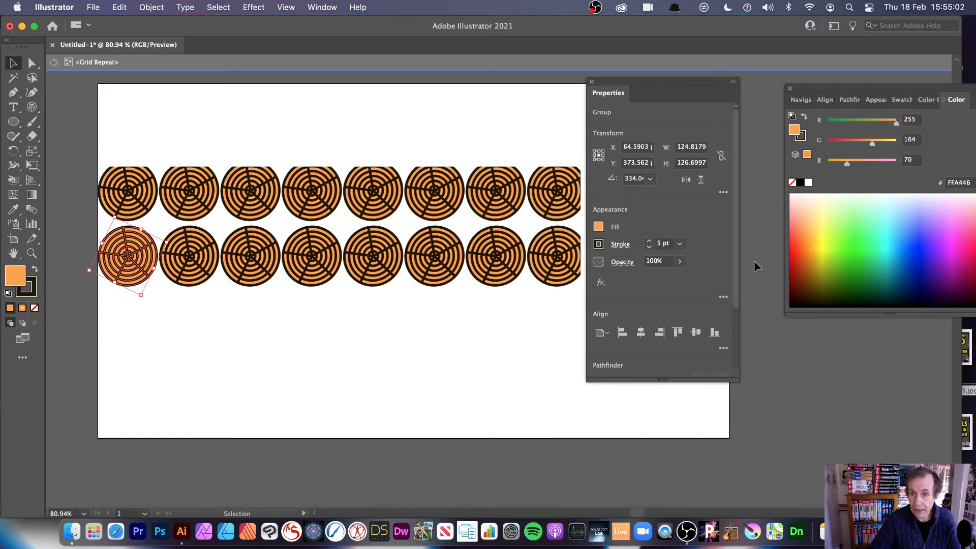
left_click(684, 247)
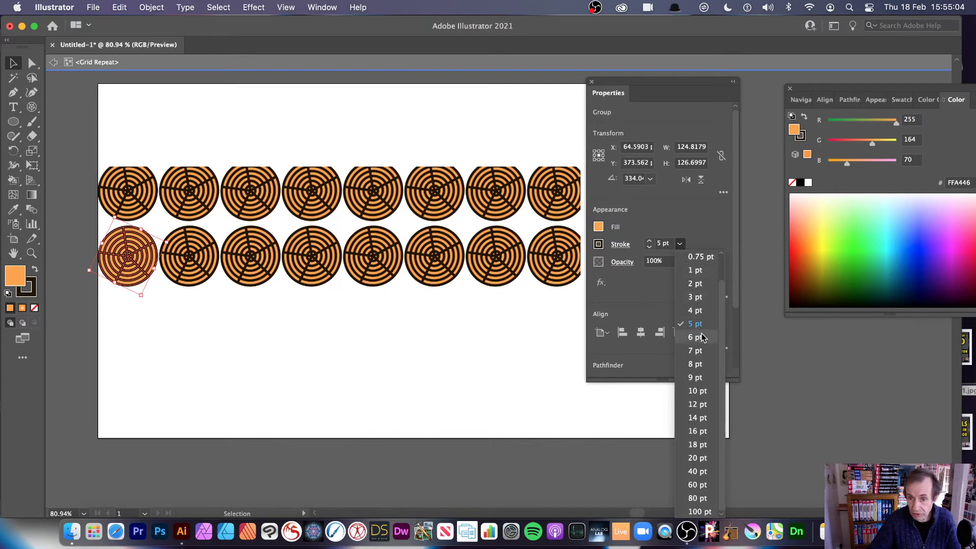
left_click(684, 341)
left_click(621, 248)
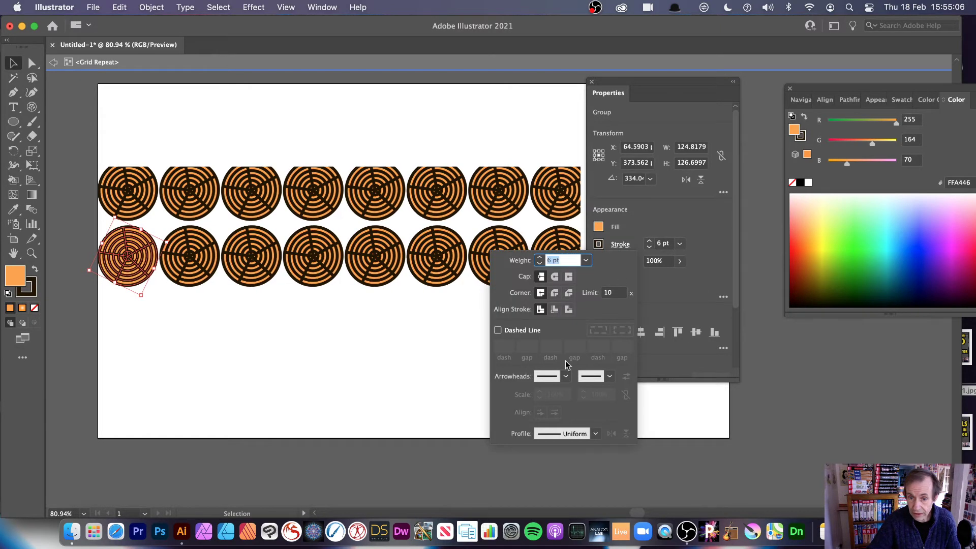
left_click(596, 434)
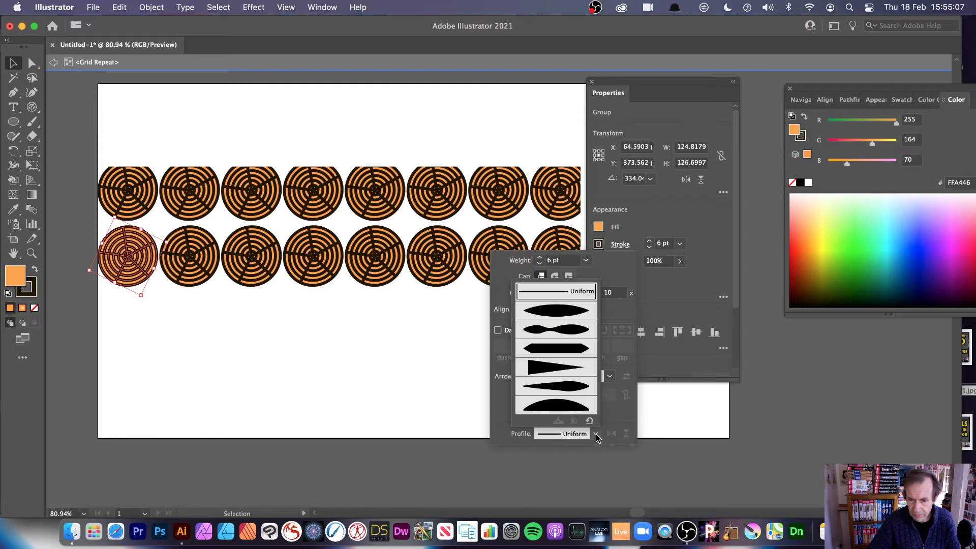
left_click(556, 312)
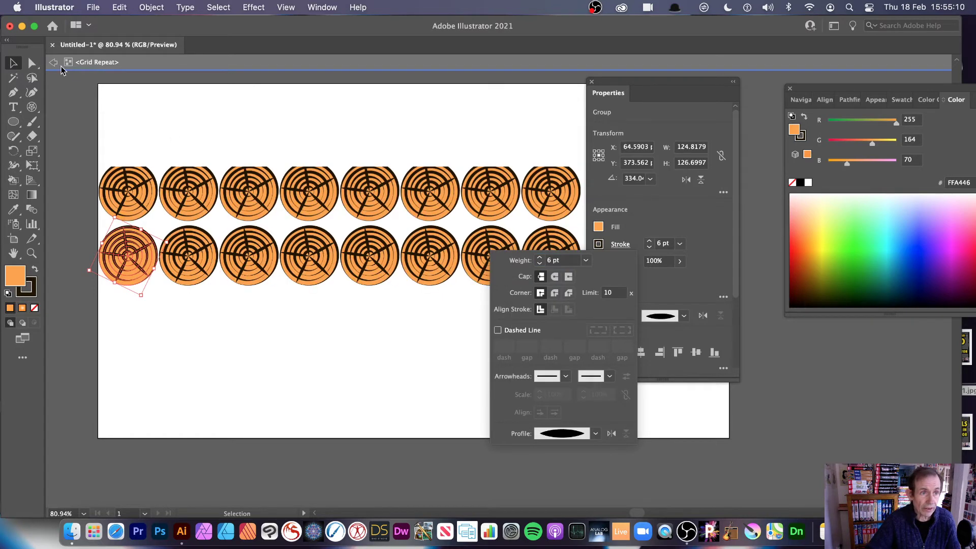
left_click(54, 62)
left_click(54, 62)
left_click(54, 62)
Set the grid repeat's horizontal spacing to about -1.7 px and extend it downward to four rows, about 538 px high.
left_click(172, 204)
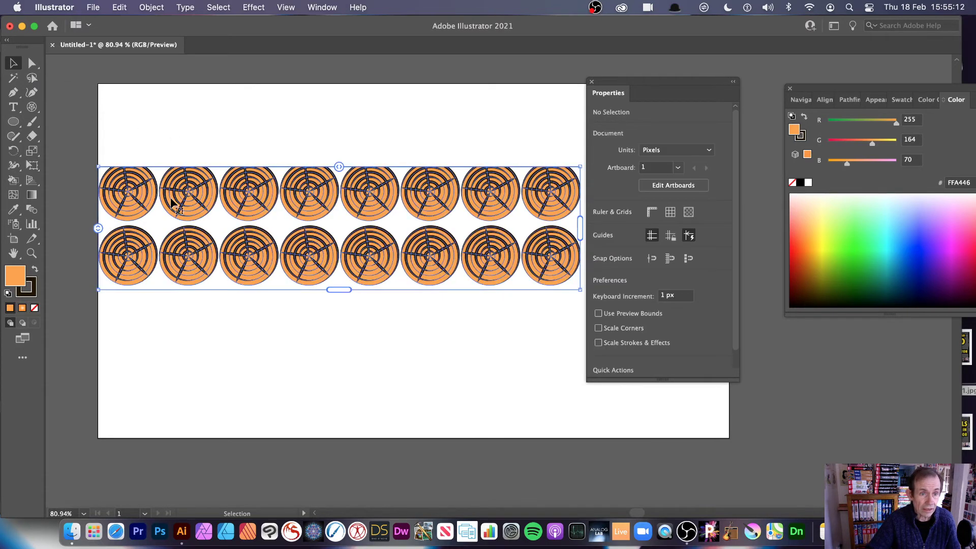
mouse_move(339, 167)
left_mouse_down()
mouse_move(397, 170)
mouse_move(338, 168)
left_mouse_up()
left_click_drag(340, 291, 330, 415)
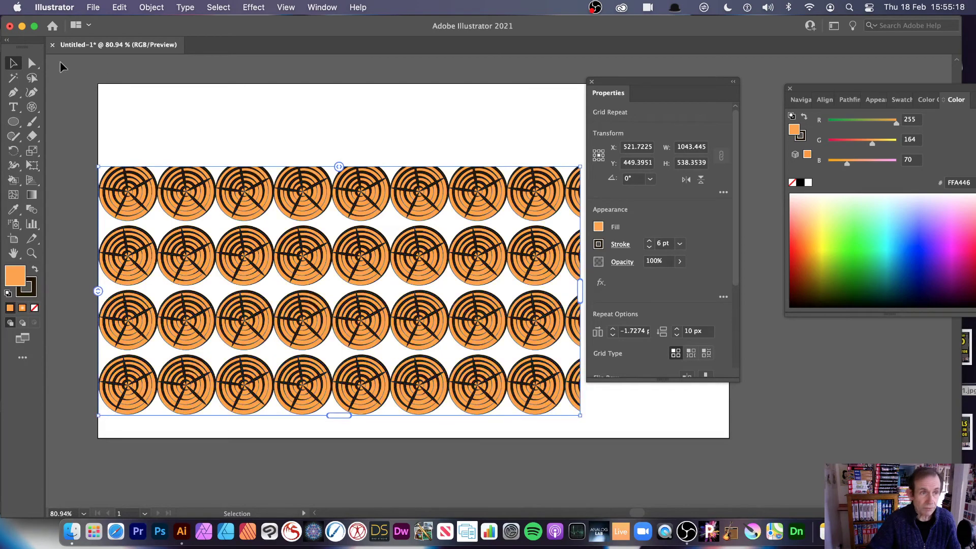
Scale the grid repeat to about 761 by 393 px, centre it near X 478, Y 334 px, and expand it.
left_click_drag(98, 167, 196, 232)
left_click_drag(369, 295, 285, 209)
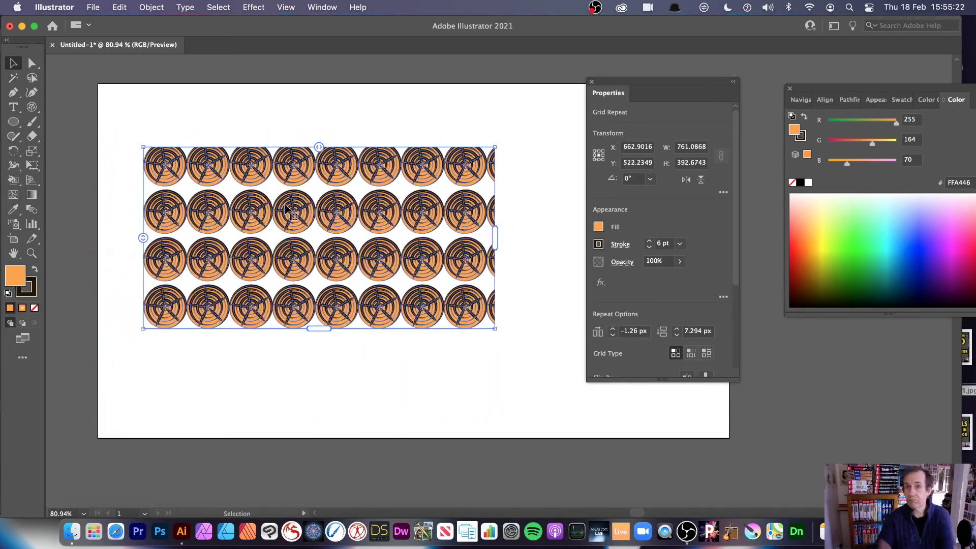
left_click(151, 7)
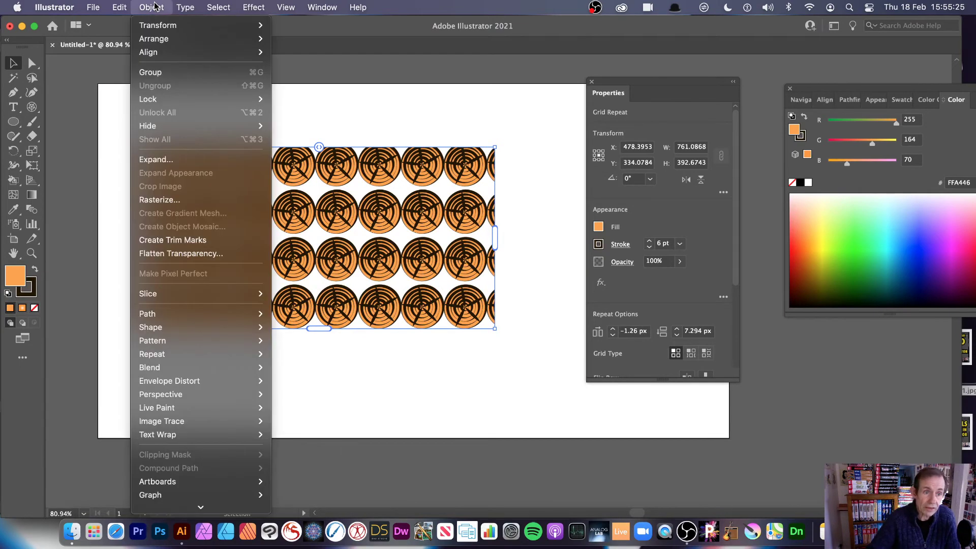
left_click(173, 159)
left_click(547, 360)
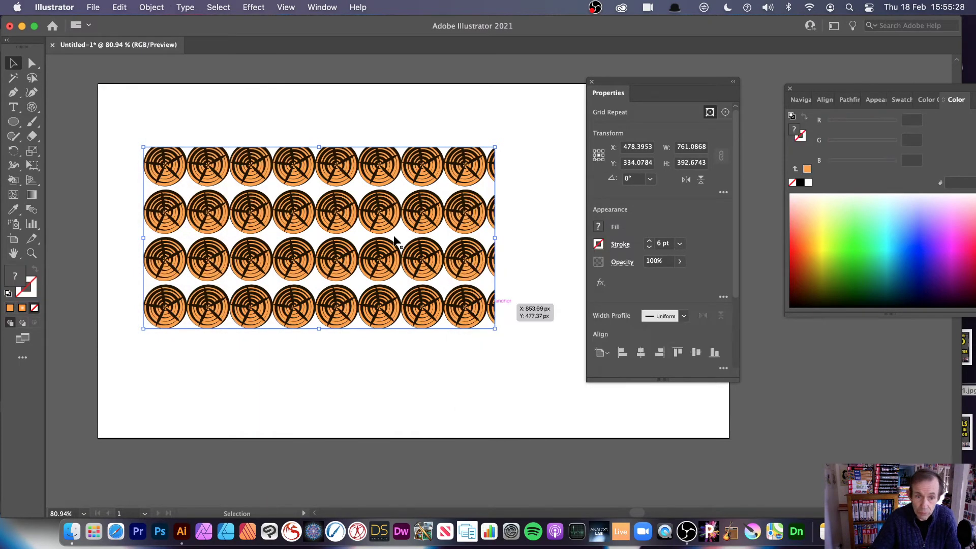
Move the expanded disc pattern slightly up and left on the artboard and rotate it clockwise to about 334°.
left_click(525, 299)
mouse_move(464, 213)
left_mouse_down()
mouse_move(461, 190)
mouse_move(457, 204)
left_mouse_up()
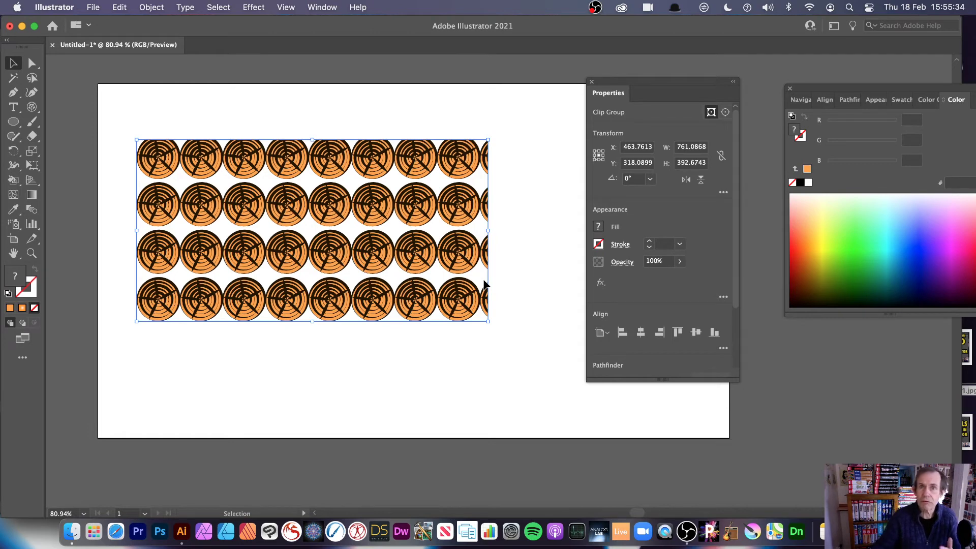
left_click(135, 136)
left_click(191, 163)
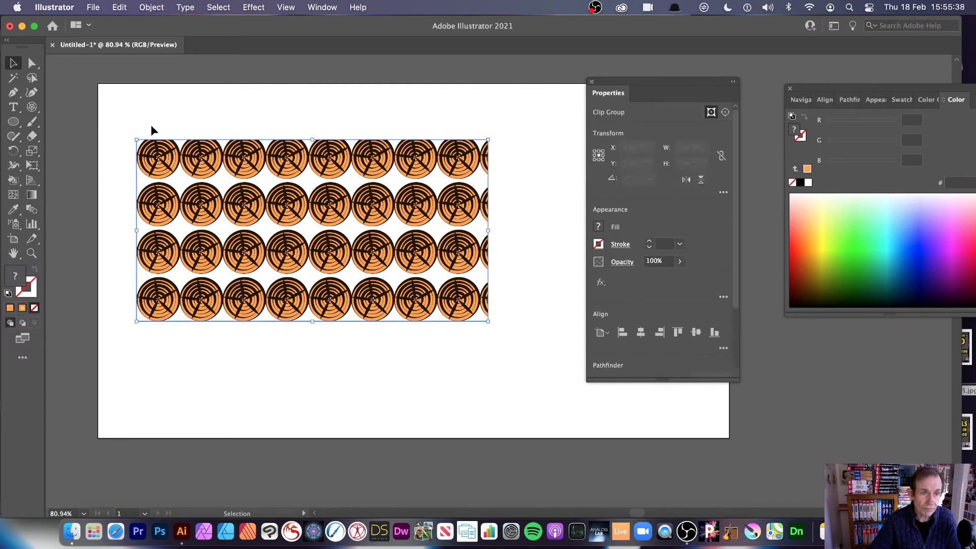
left_click_drag(132, 135, 235, 96)
Apply a Wave warp envelope to the rotated pattern with a horizontal bend of 59% and horizontal distortion of about 58%.
left_click(150, 7)
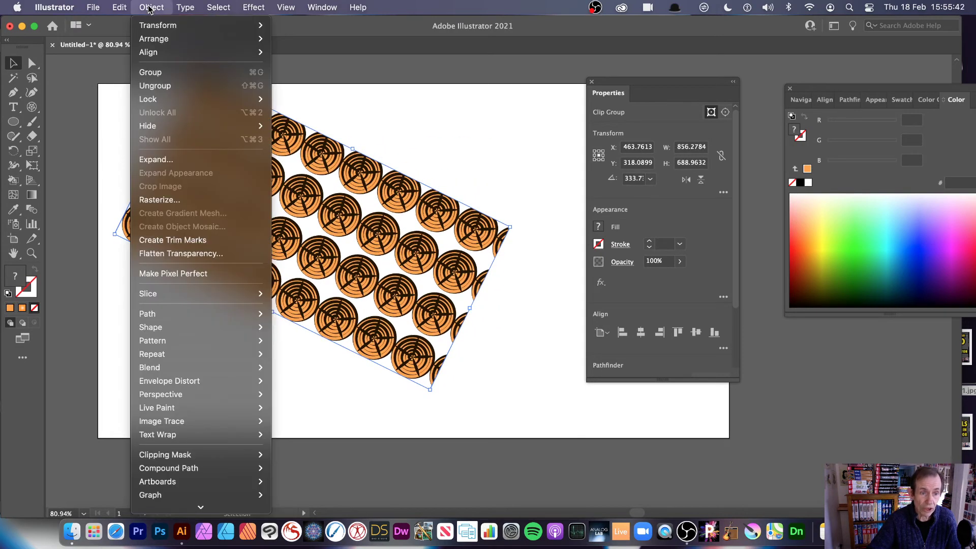
mouse_move(182, 381)
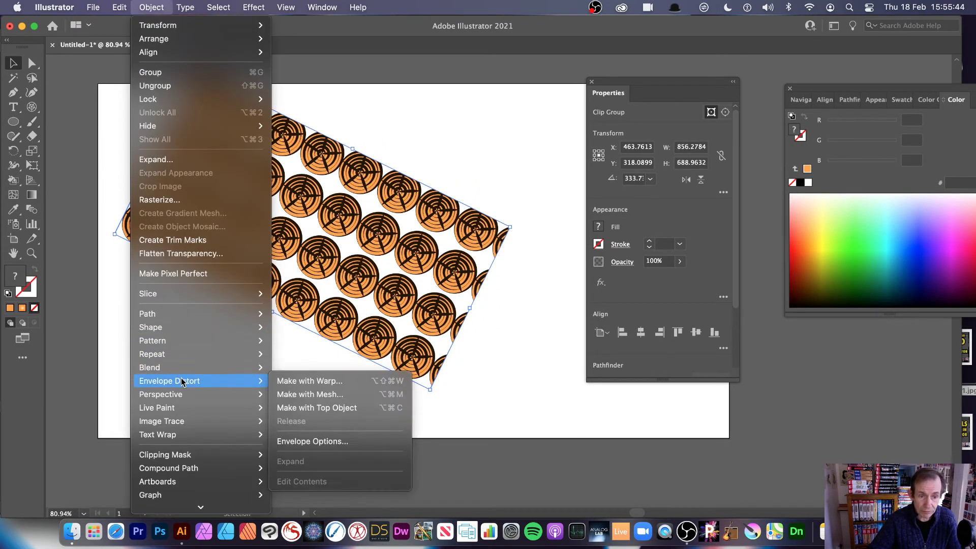
left_click(311, 381)
left_click_drag(600, 195, 628, 196)
left_click(607, 228)
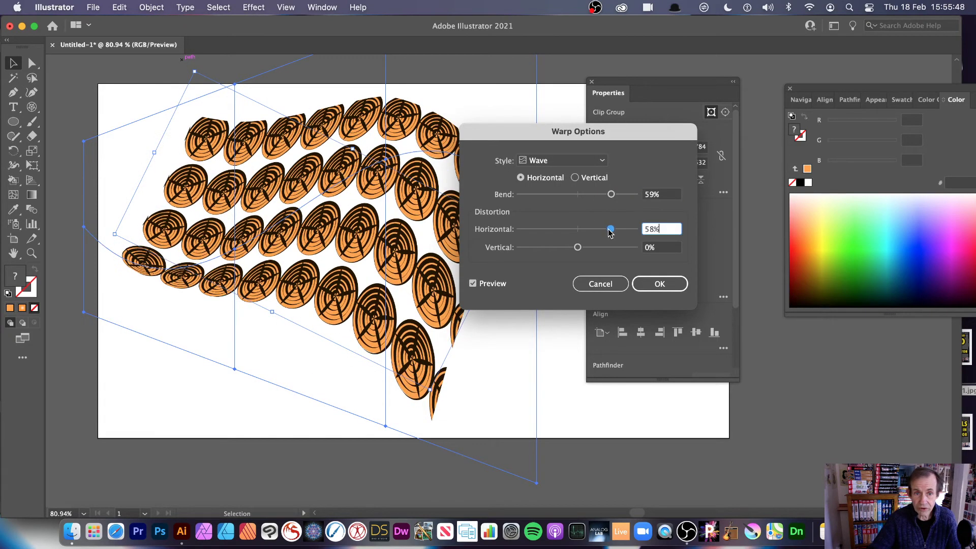
left_click(659, 284)
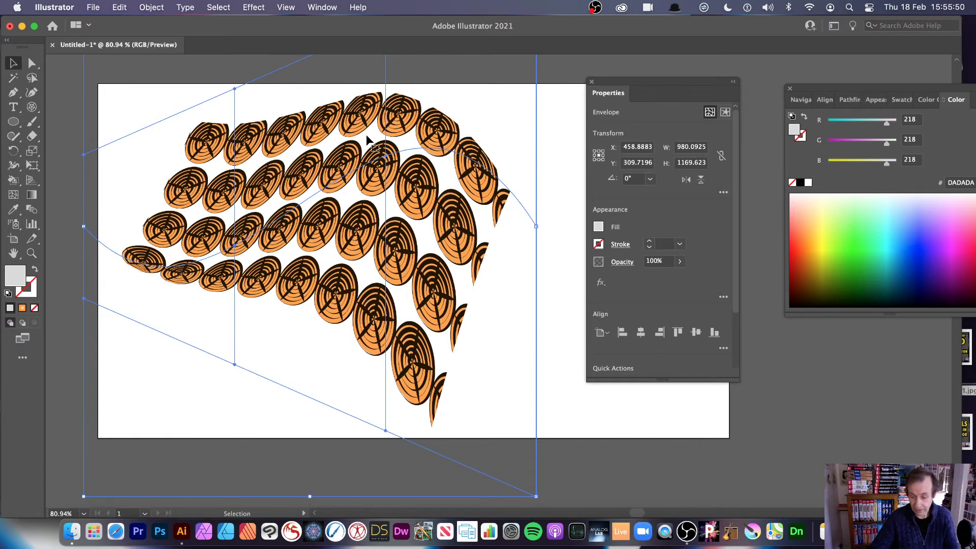
Delete the warped pattern and draw a new polar grid, about 308 by 292 px, with a 5 pt stroke.
key("Delete")
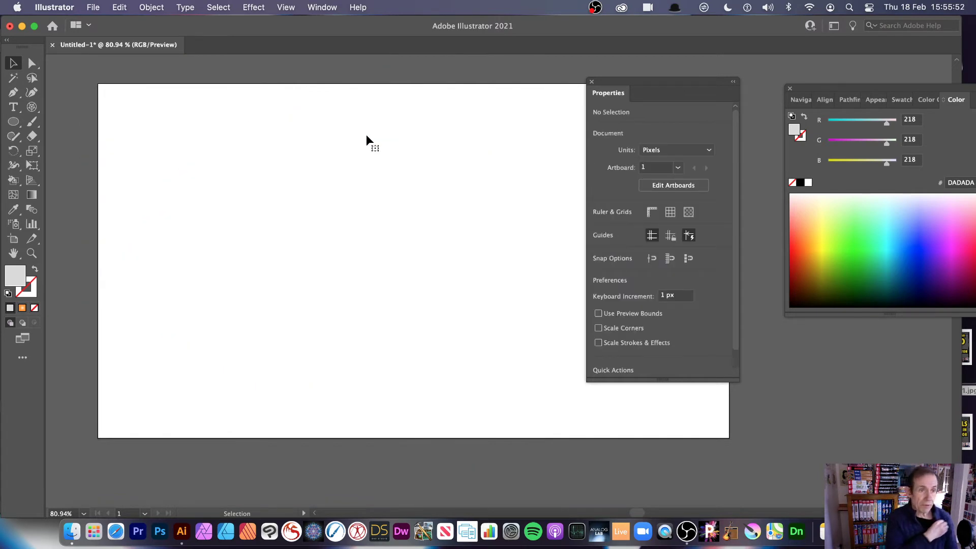
left_click(32, 107)
left_click_drag(178, 175, 321, 311)
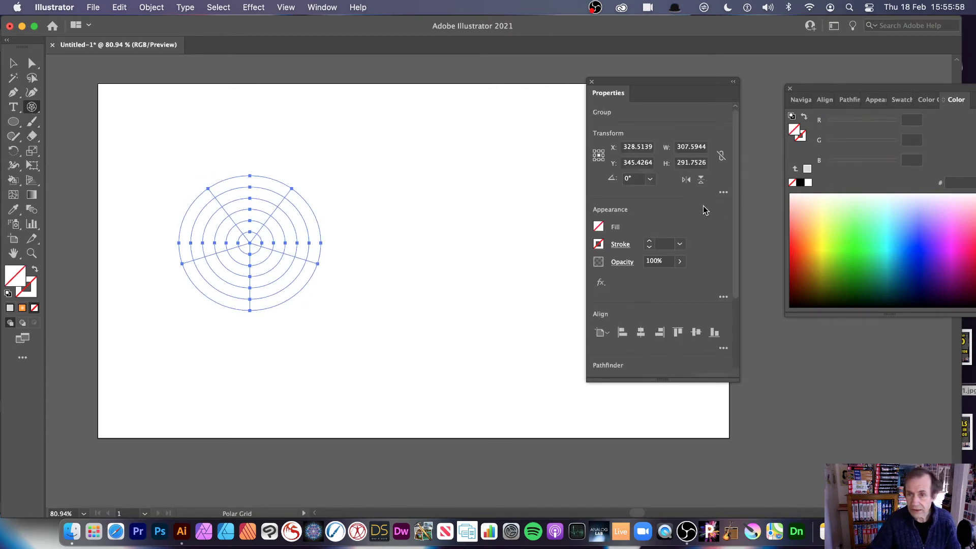
left_click(679, 246)
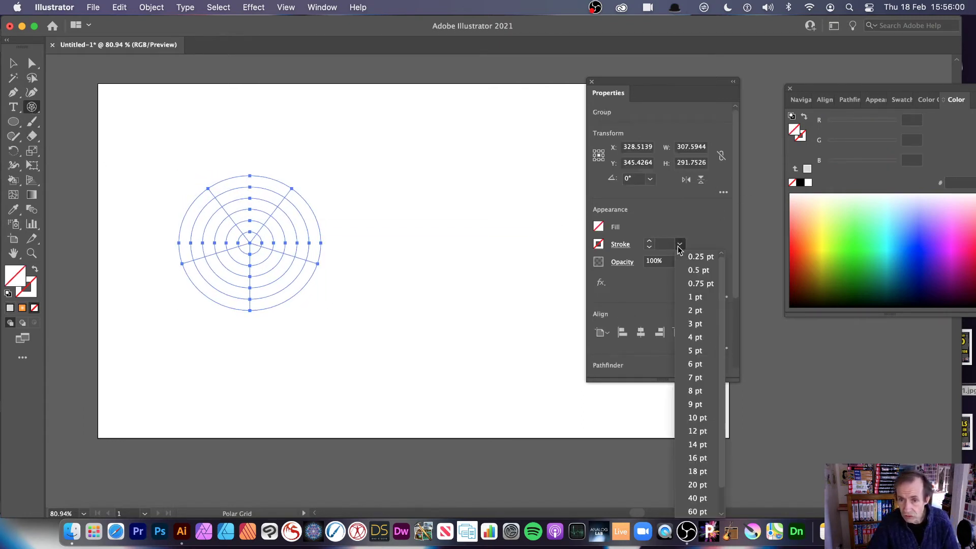
left_click(697, 352)
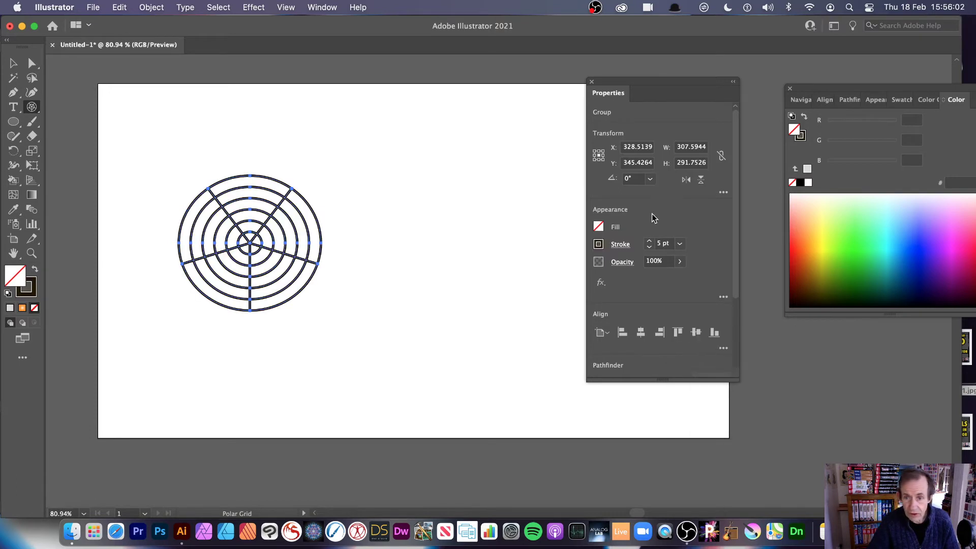
left_click(621, 244)
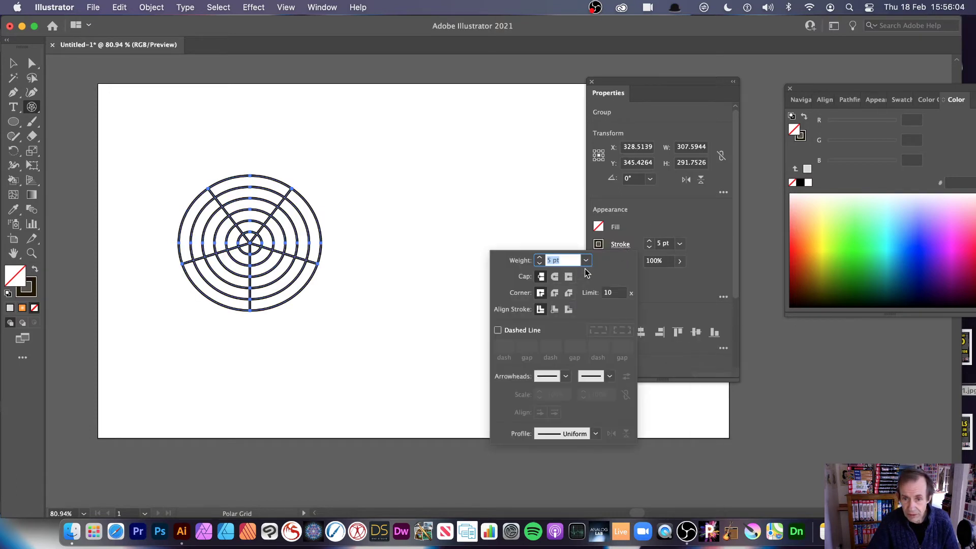
left_click(497, 331)
left_click(497, 330)
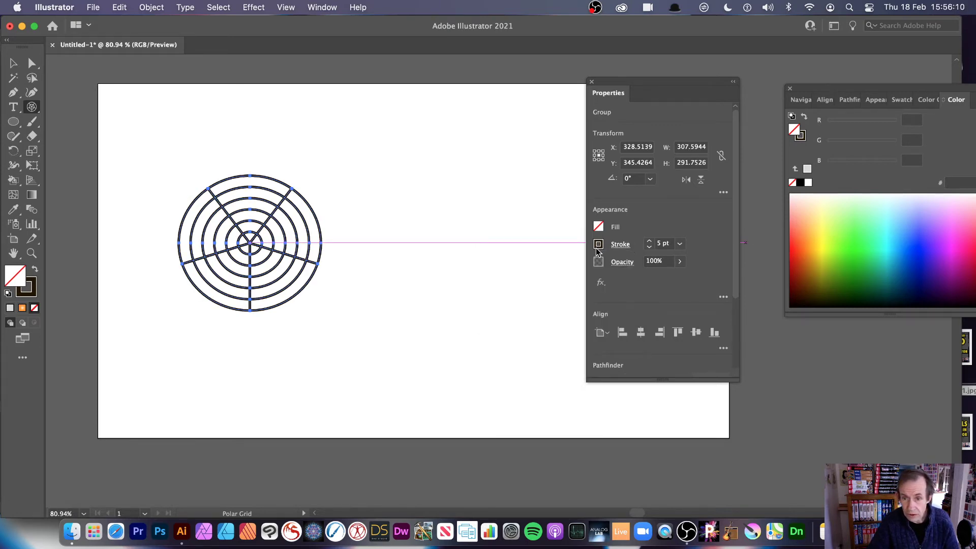
Colour the polar grid's stroke red and move the grid to about X 359, Y 321 px.
left_click(597, 246)
left_click(500, 288)
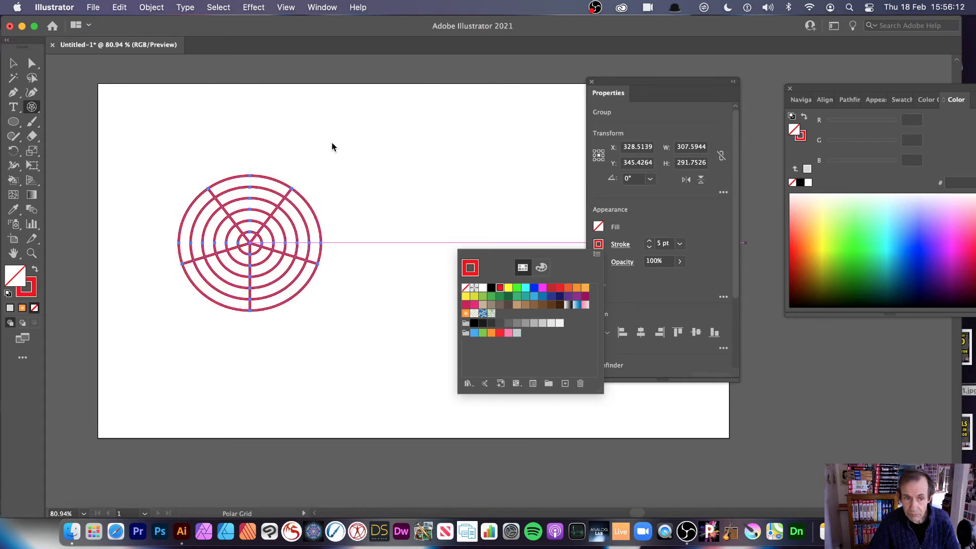
left_click(11, 63)
mouse_move(288, 203)
left_mouse_down()
mouse_move(284, 189)
mouse_move(301, 191)
left_mouse_up()
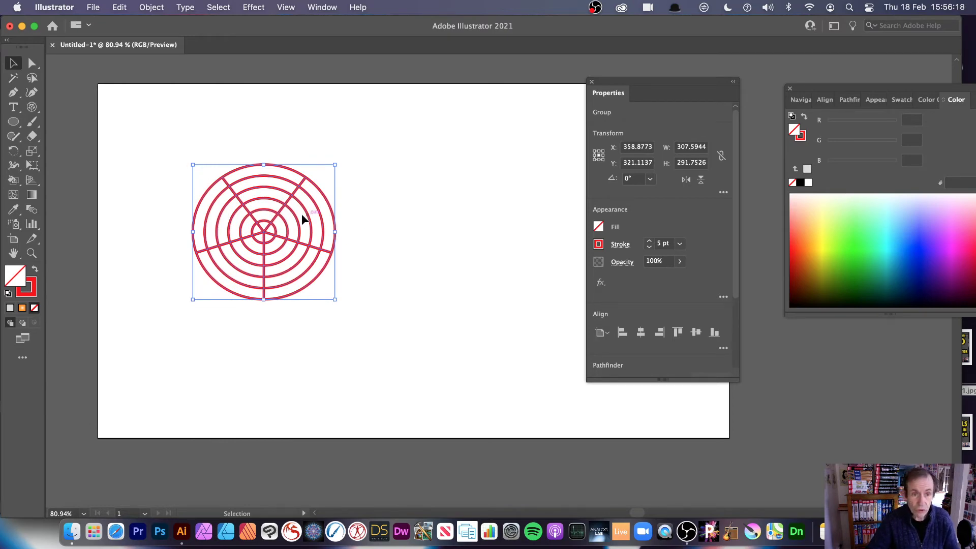
Duplicate the red grid slightly up and left to about X 322, Y 282 px, and give the original a black stroke with no fill.
left_click_drag(293, 192, 277, 174)
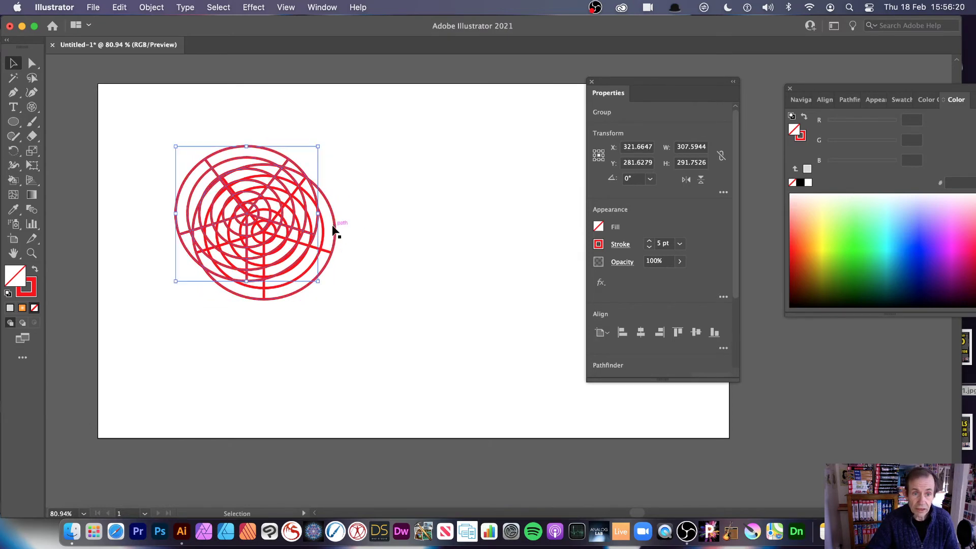
left_click_drag(846, 260, 797, 301)
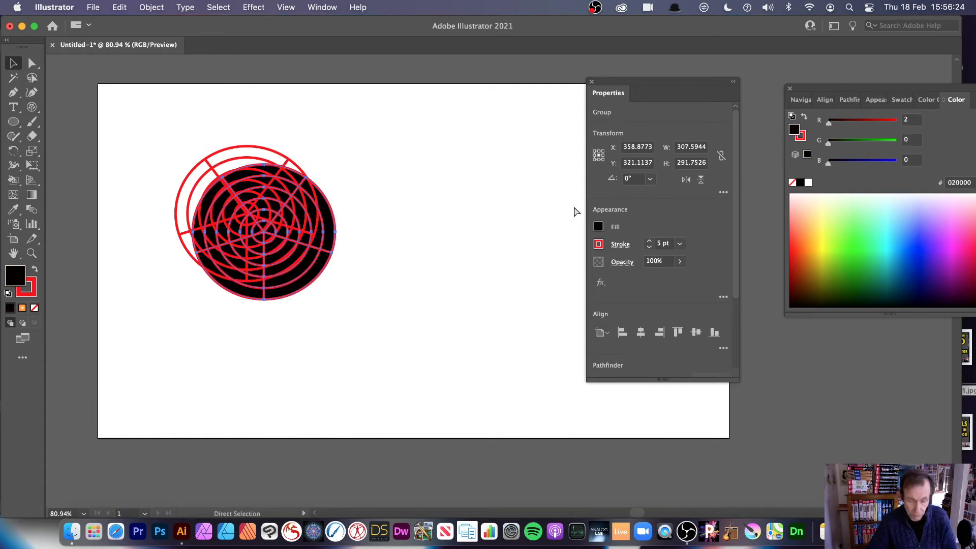
key("slash")
left_click(599, 244)
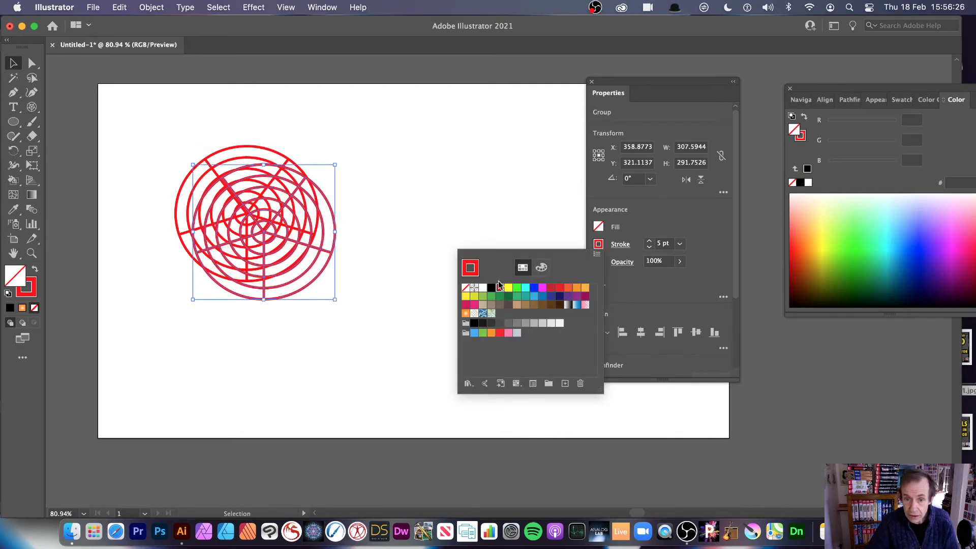
left_click(492, 288)
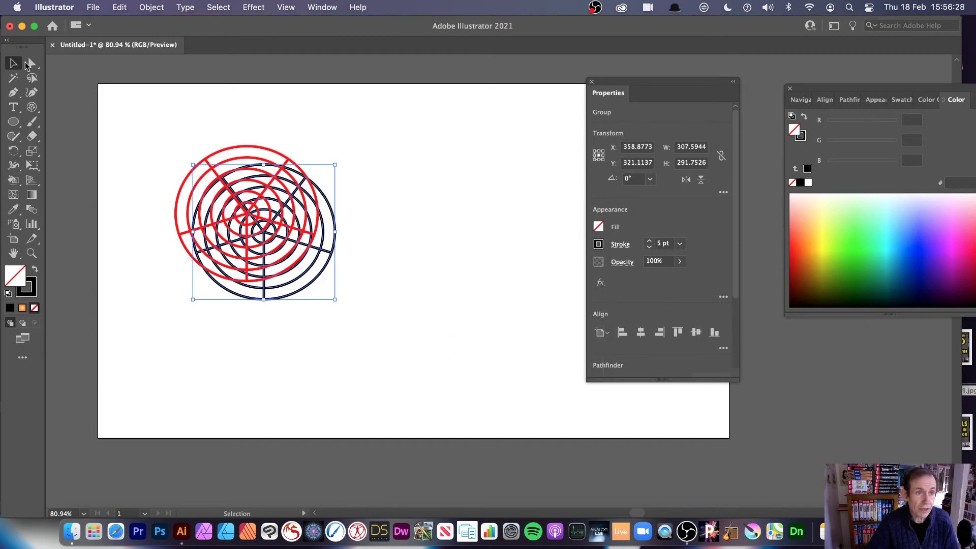
Move the black grid to about X 347, Y 309 px and apply a Gaussian Blur to it as a soft shadow.
left_click(448, 147)
left_click_drag(334, 239, 329, 231)
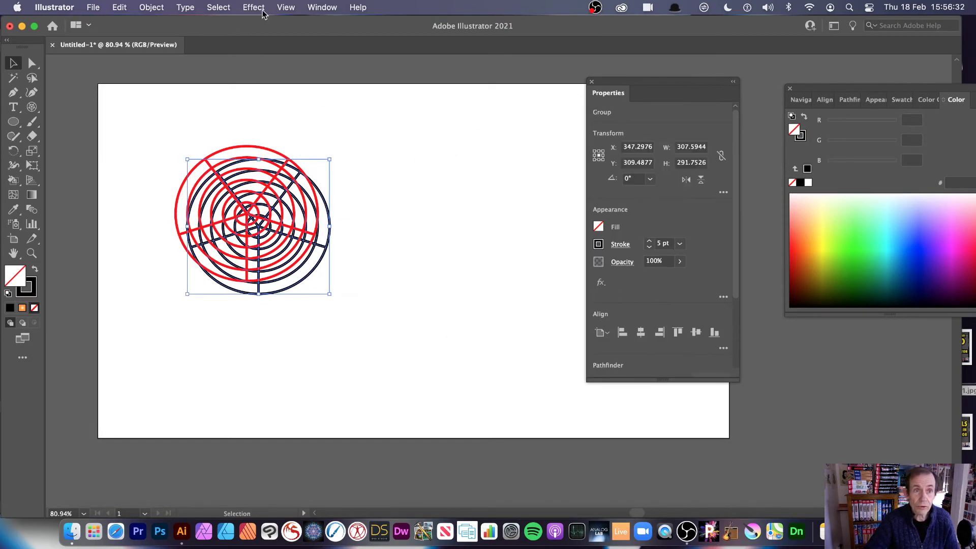
left_click(262, 7)
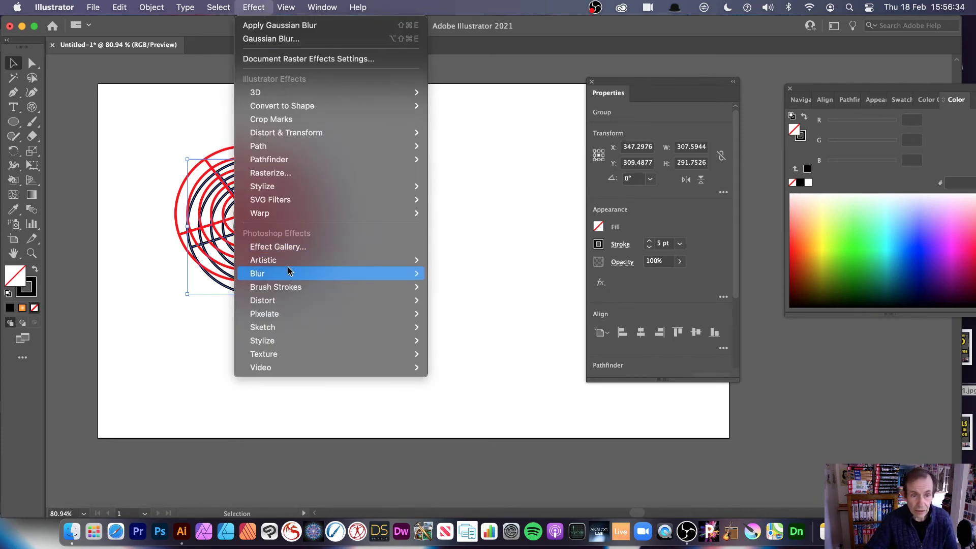
mouse_move(332, 273)
left_click(456, 272)
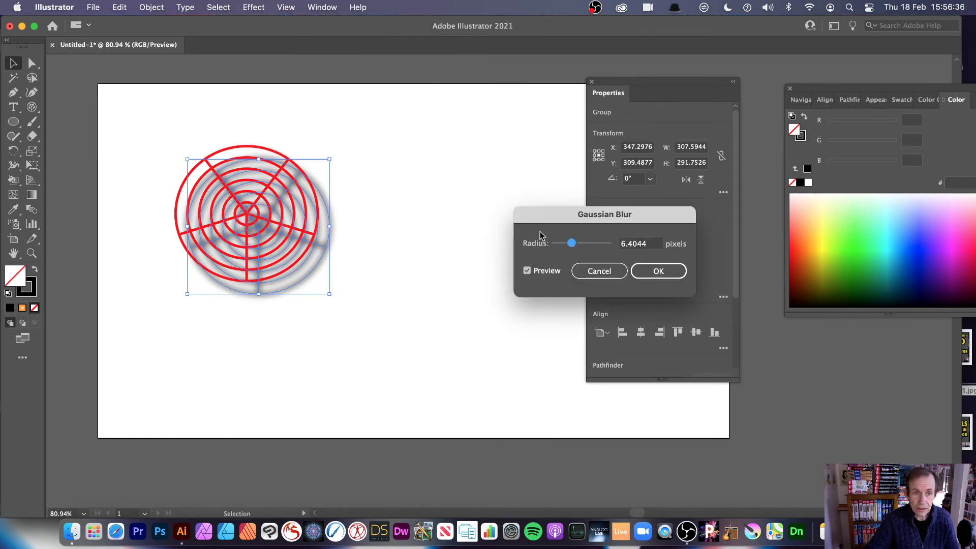
left_click_drag(586, 243, 574, 246)
left_click(678, 279)
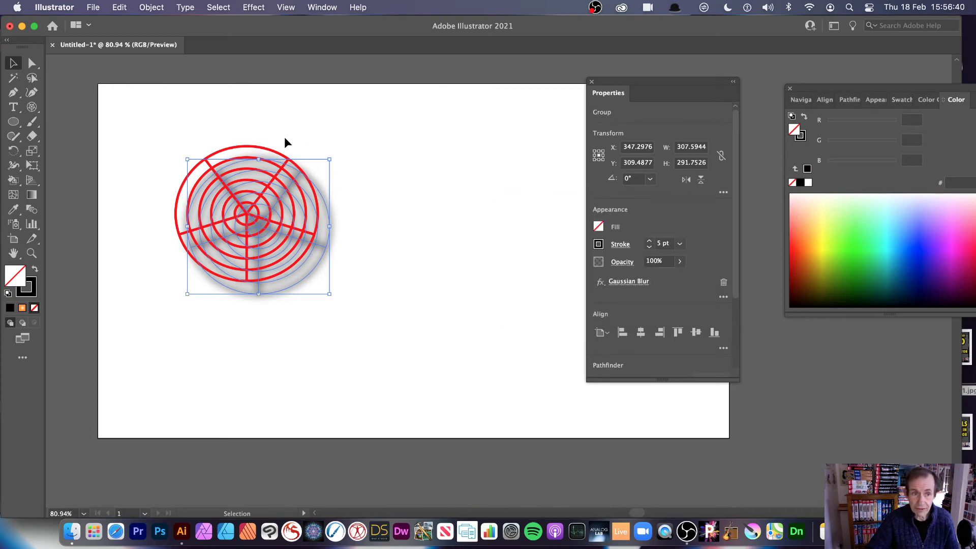
Select the red grid together with its blurred shadow and turn them into a mirror repeat.
left_click(195, 111)
left_click_drag(140, 118, 305, 275)
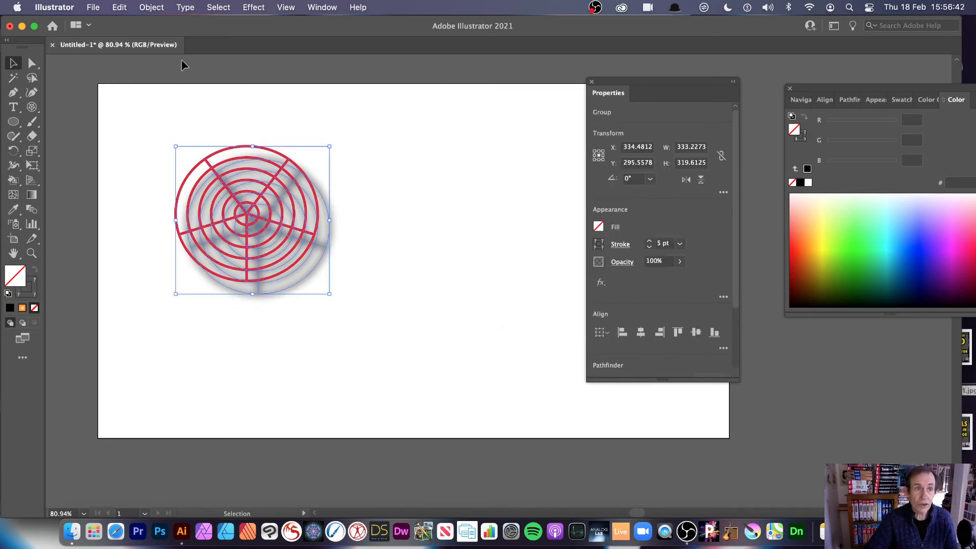
left_click(152, 7)
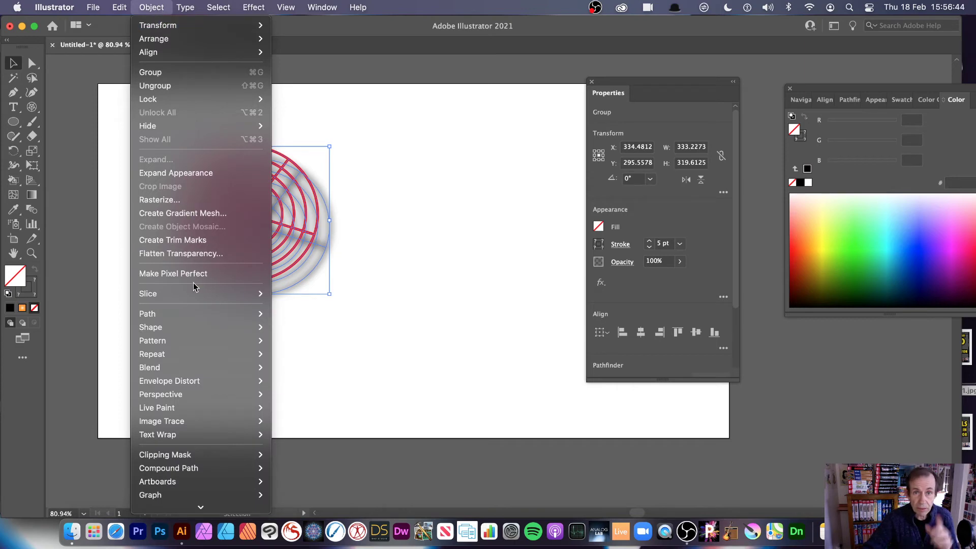
mouse_move(228, 352)
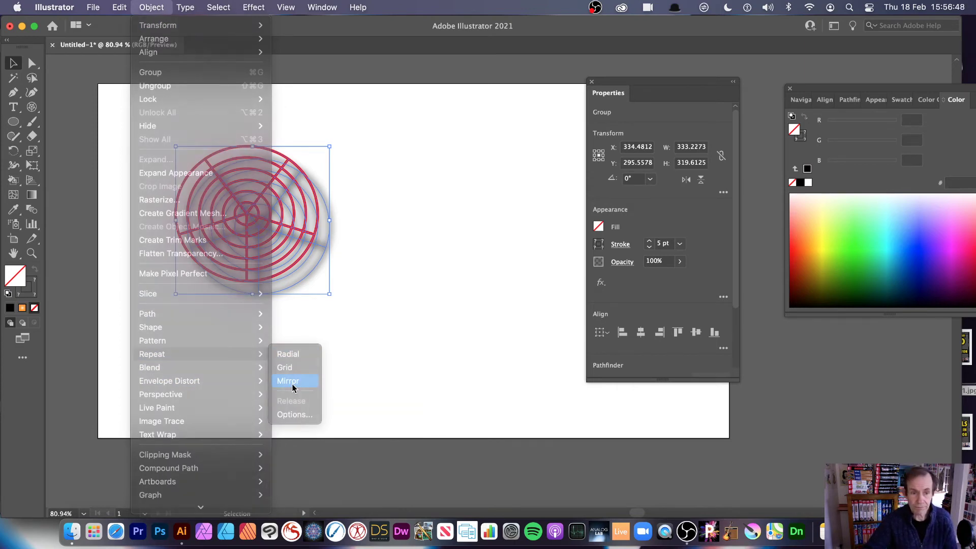
left_click(294, 386)
Resize the source artwork of the mirror repeat to about 333 by 369 px and rotate it to about 304° beside the mirror axis.
left_click_drag(331, 147, 246, 130)
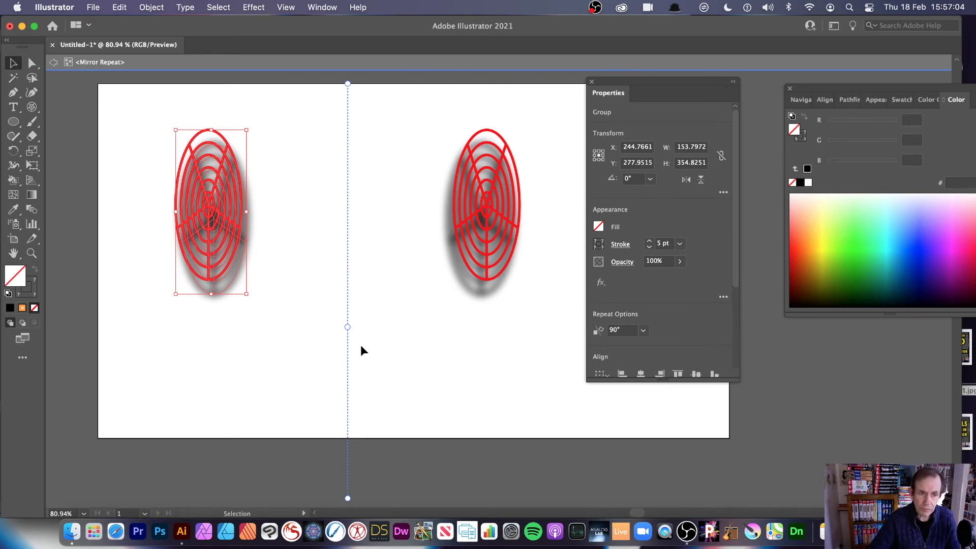
left_click_drag(248, 295, 298, 319)
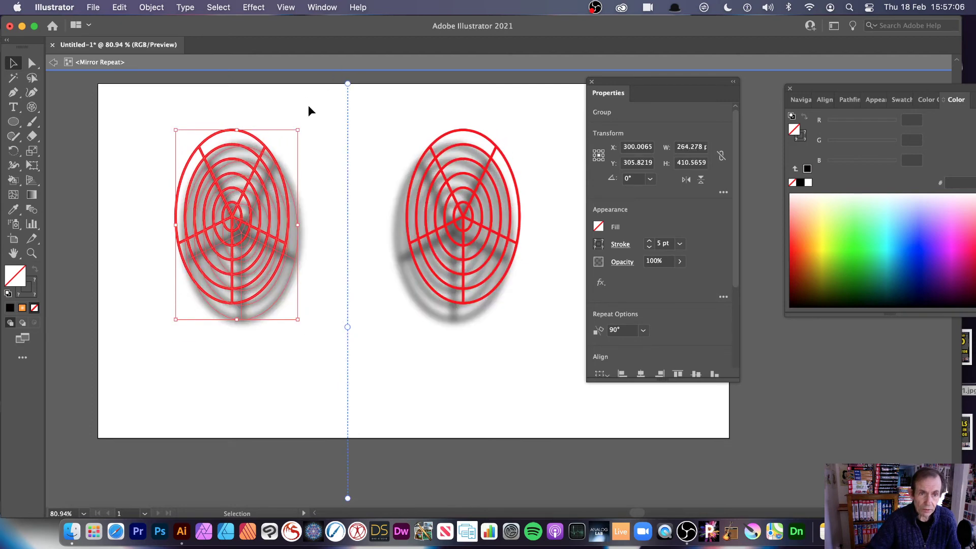
left_click_drag(302, 125, 353, 223)
mouse_move(278, 203)
left_mouse_down()
mouse_move(388, 203)
mouse_move(411, 132)
mouse_move(349, 231)
mouse_move(373, 266)
mouse_move(361, 164)
mouse_move(299, 170)
mouse_move(279, 195)
left_mouse_up()
left_click_drag(199, 314, 246, 340)
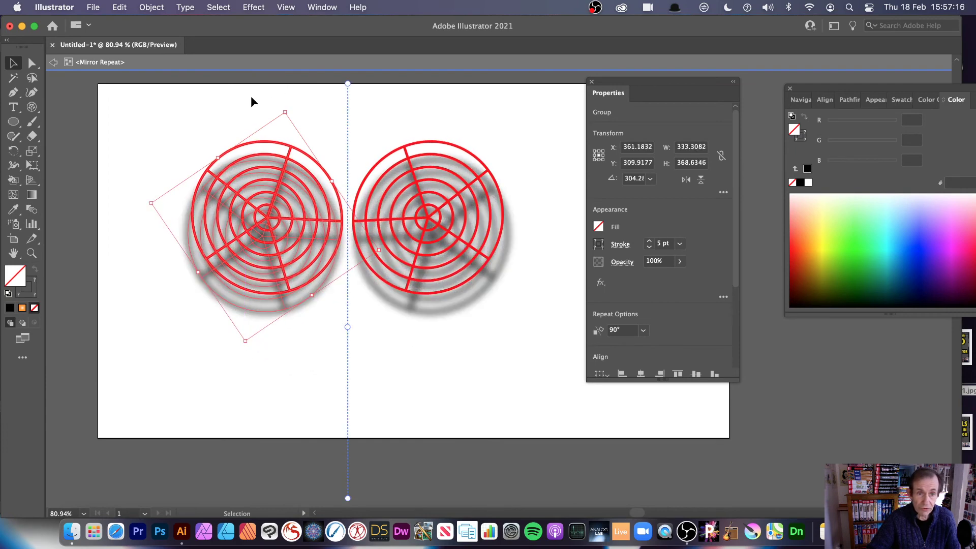
Resize the red grid alone to about 289 by 249 px below its shadow, and tilt the mirror axis to about 136°.
left_click(184, 133)
left_click(227, 152)
left_click_drag(224, 155, 257, 204)
left_click_drag(315, 240, 283, 318)
left_click_drag(347, 83, 163, 155)
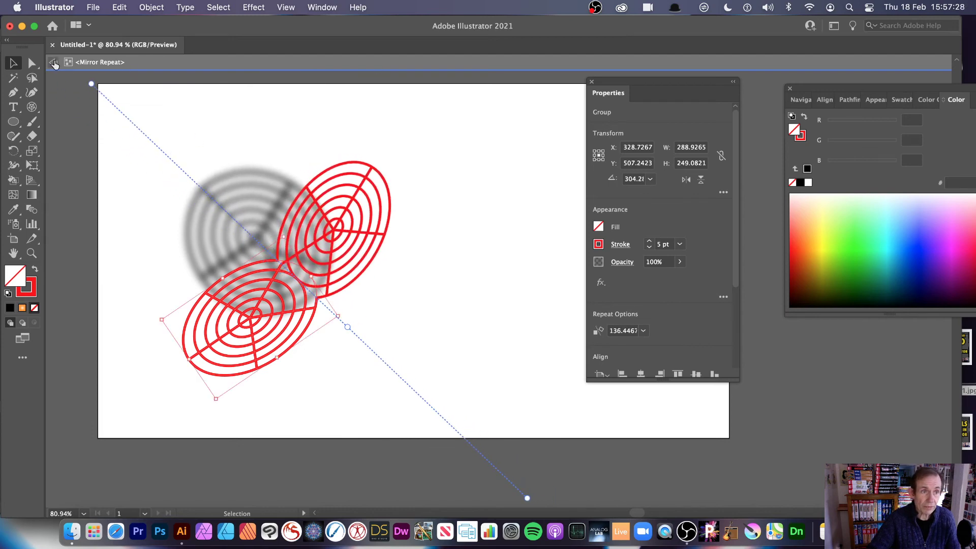
left_click(54, 62)
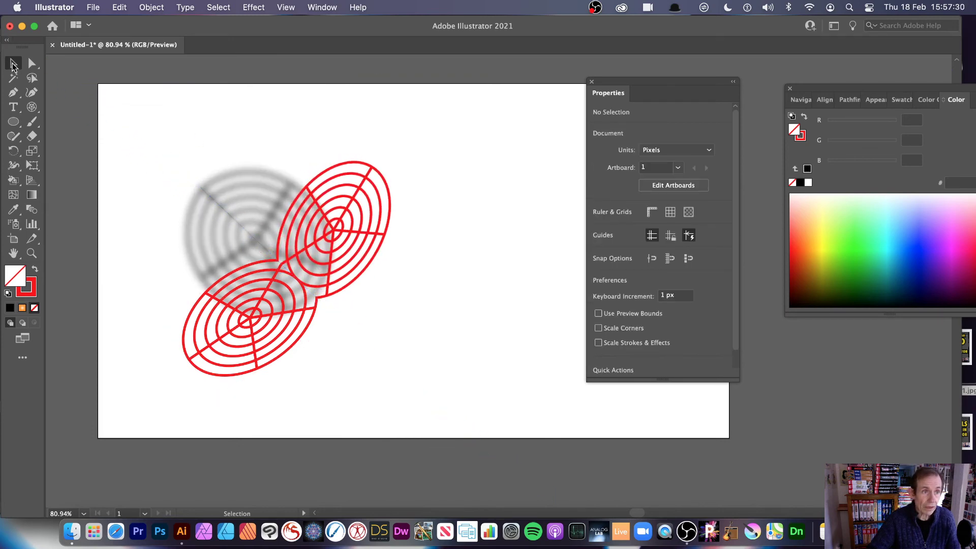
Scale the mirror repeat to about 340 by 327 px near X 276, Y 275 px, and apply a second mirror repeat to it.
left_click(321, 205)
left_click_drag(397, 377, 318, 336)
left_click(158, 7)
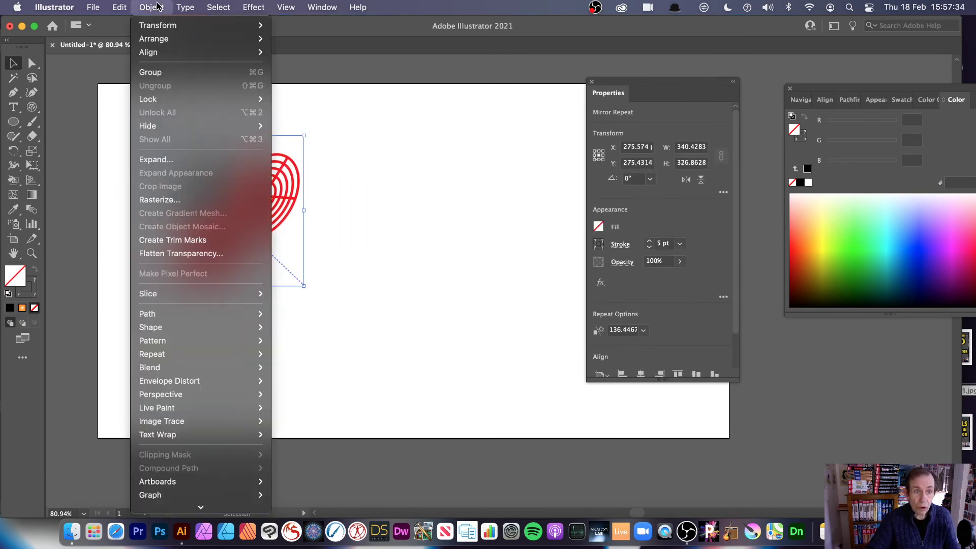
mouse_move(223, 354)
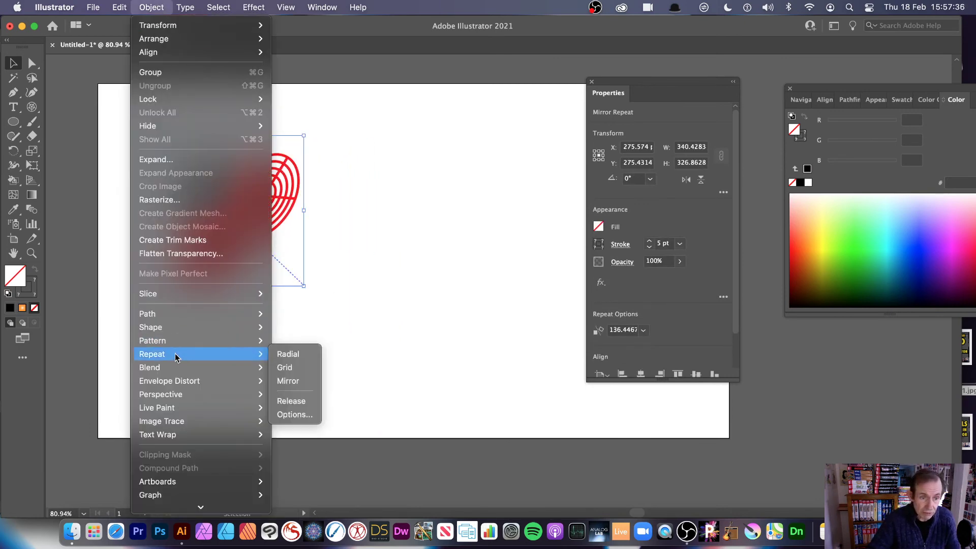
left_click(284, 381)
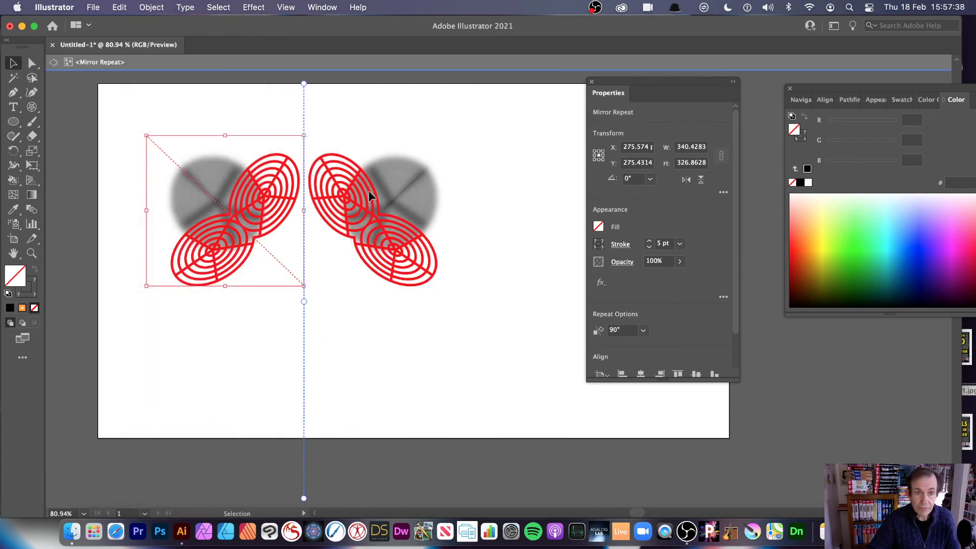
Enlarge the nested mirror repeat to about 488 by 470 px near X 324, Y 366 px so it overlaps its reflection.
left_click(349, 191)
mouse_move(262, 187)
left_mouse_down()
mouse_move(230, 185)
mouse_move(322, 191)
mouse_move(305, 161)
mouse_move(278, 188)
left_mouse_up()
left_click_drag(246, 285, 257, 365)
left_click_drag(361, 361, 447, 352)
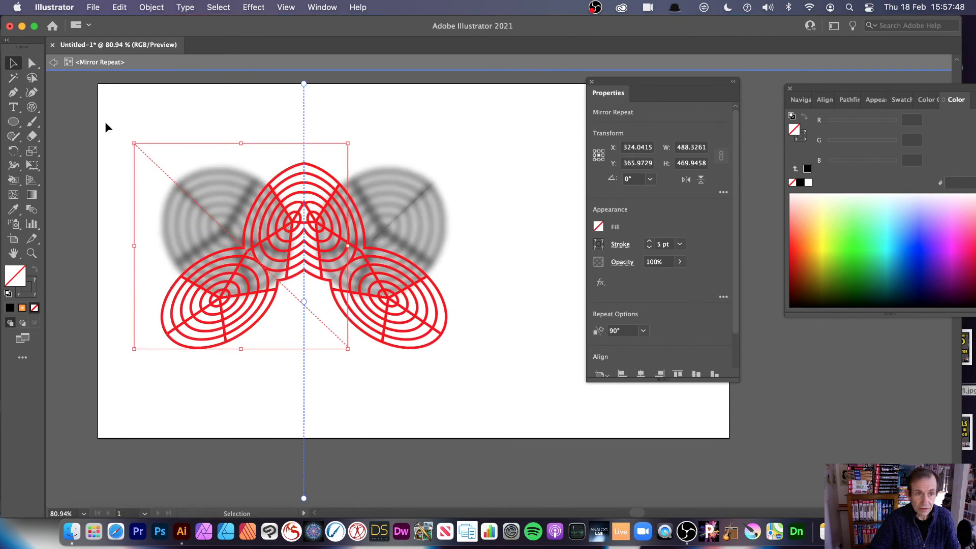
Rotate the nested mirror repeat counterclockwise and adjust its inner mirror axis to about 157°.
left_click_drag(135, 137, 175, 175)
double_click(363, 208)
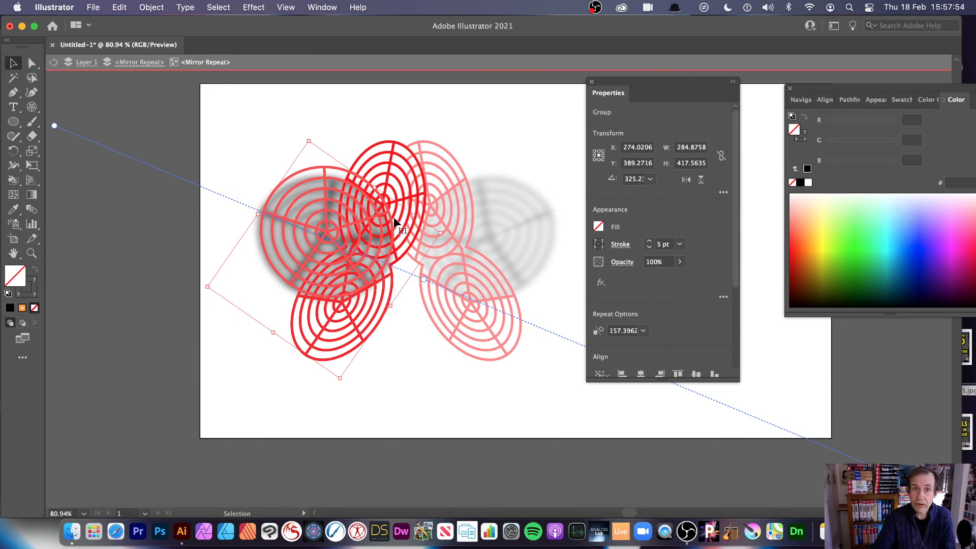
left_click_drag(54, 125, 220, 197)
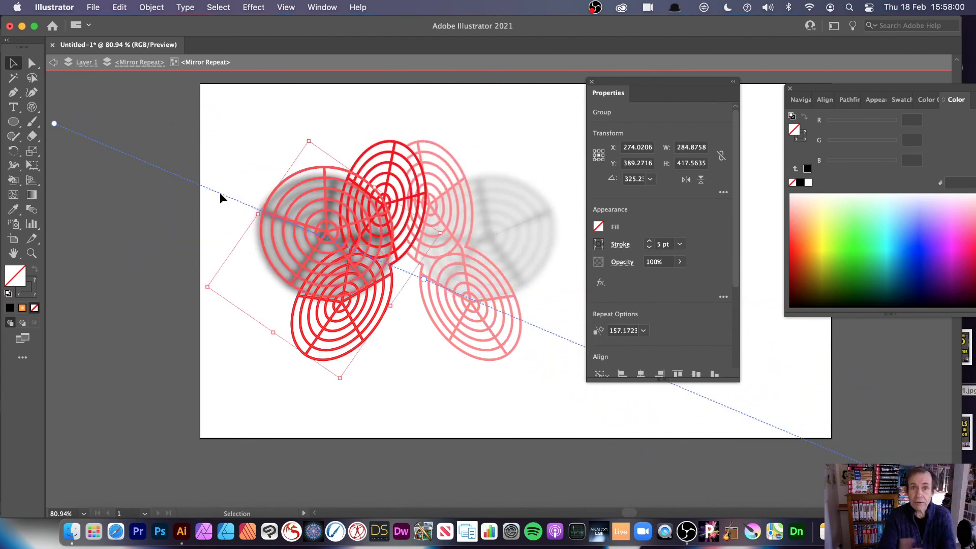